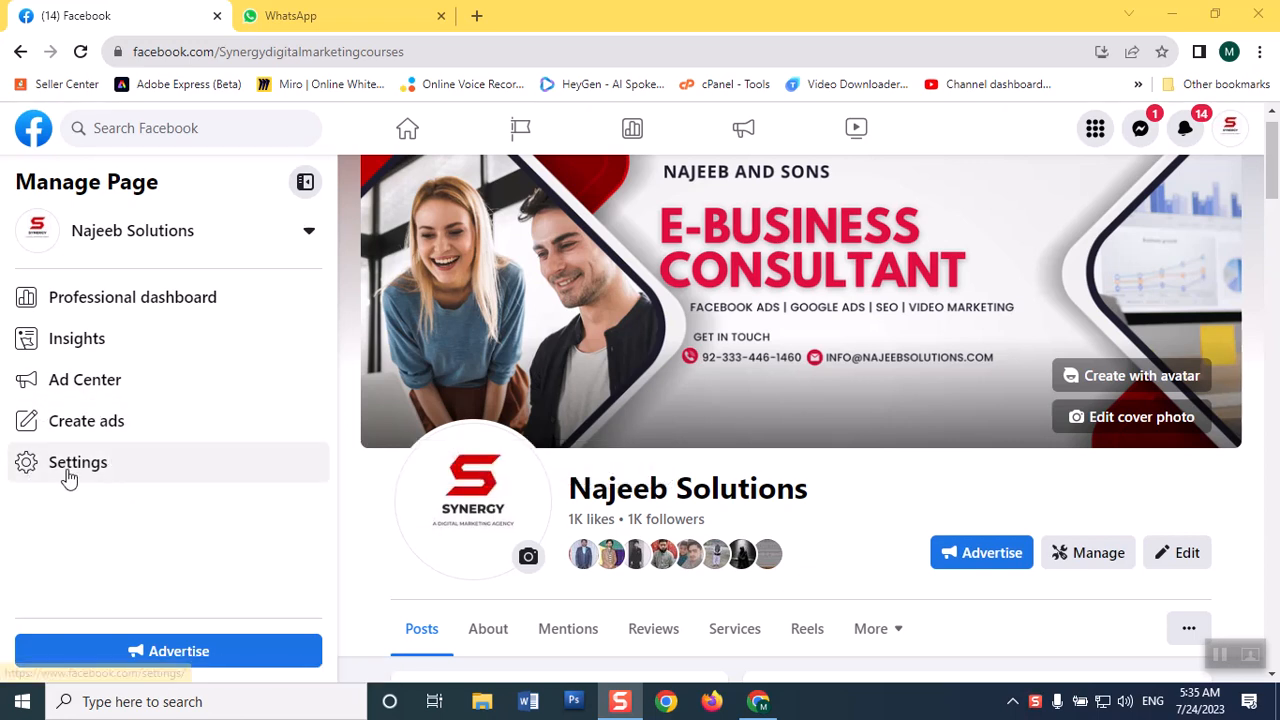
View the Ad Center summary and tools for the Najeeb Solutions page, and return to the page.
left_click(67, 387)
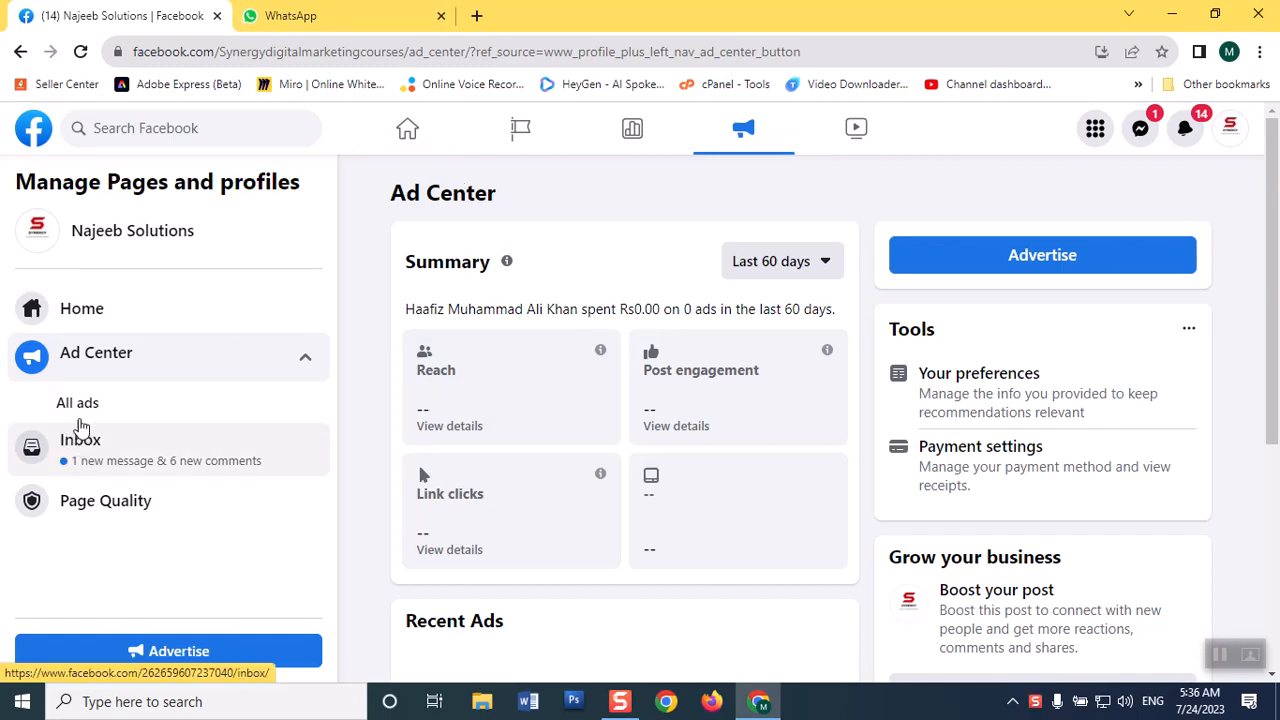
scroll(1270, 165, "down", 1)
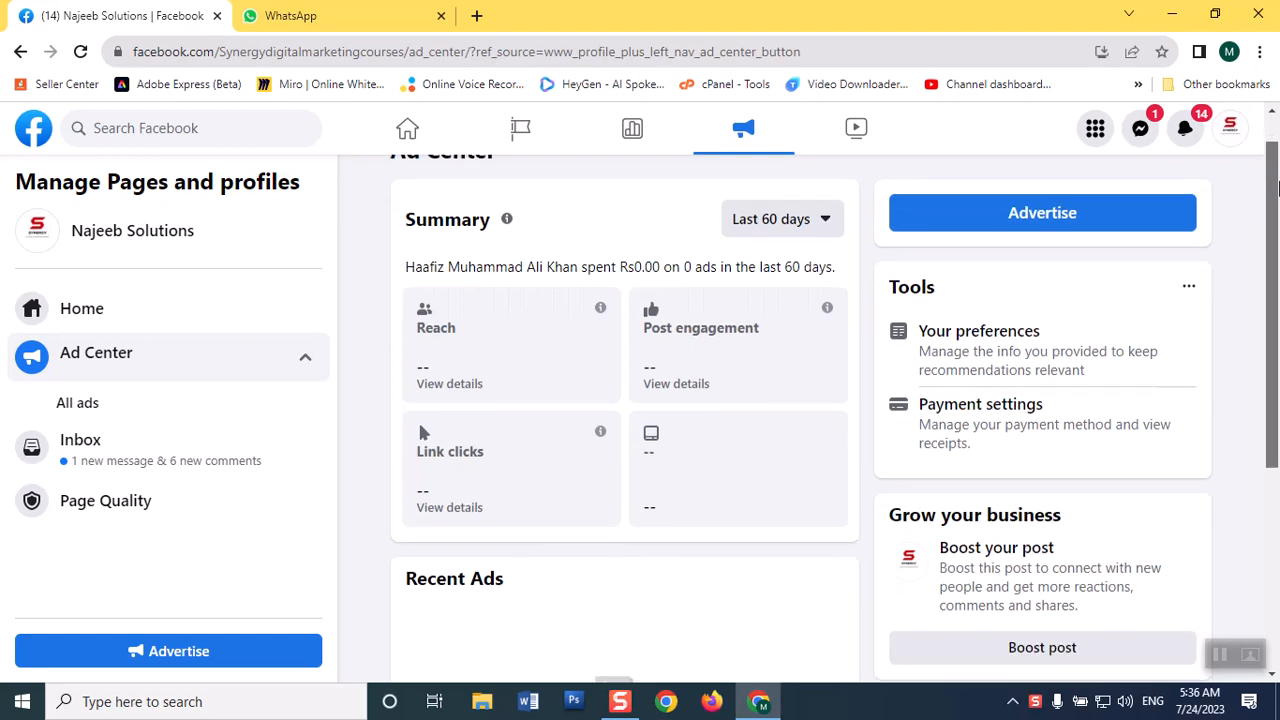
scroll(1270, 165, "up", 1)
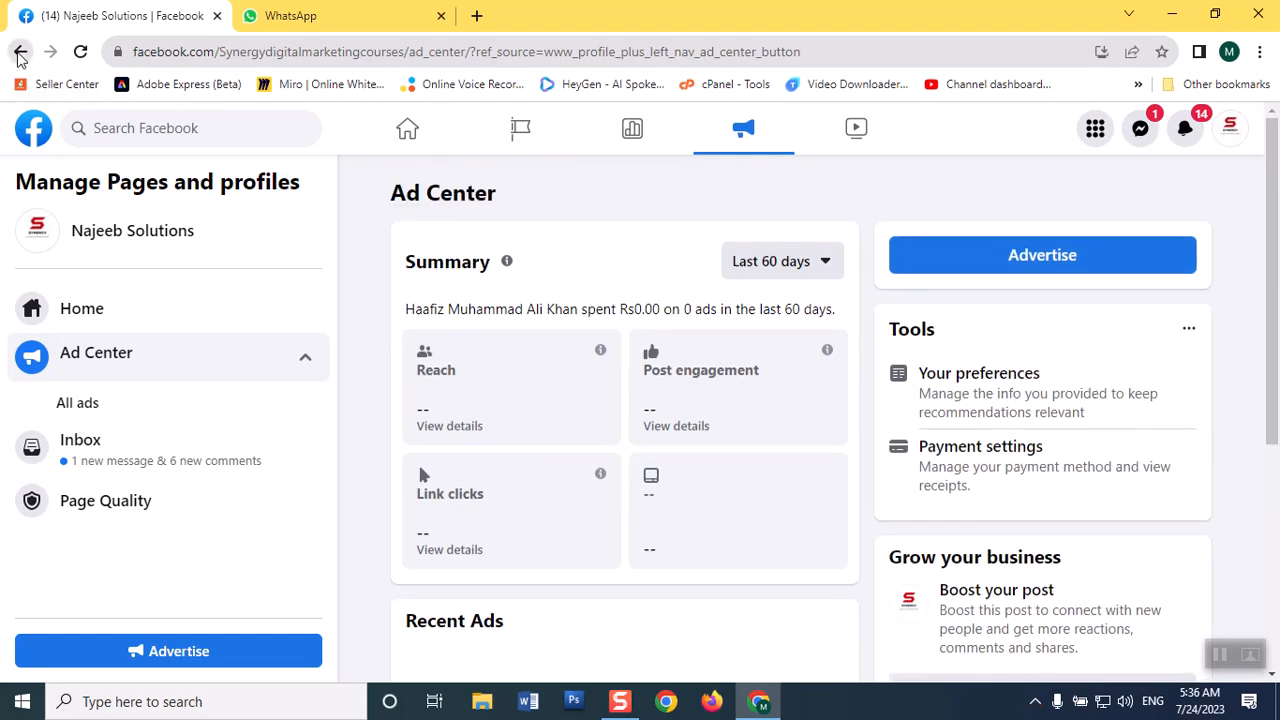
left_click(20, 51)
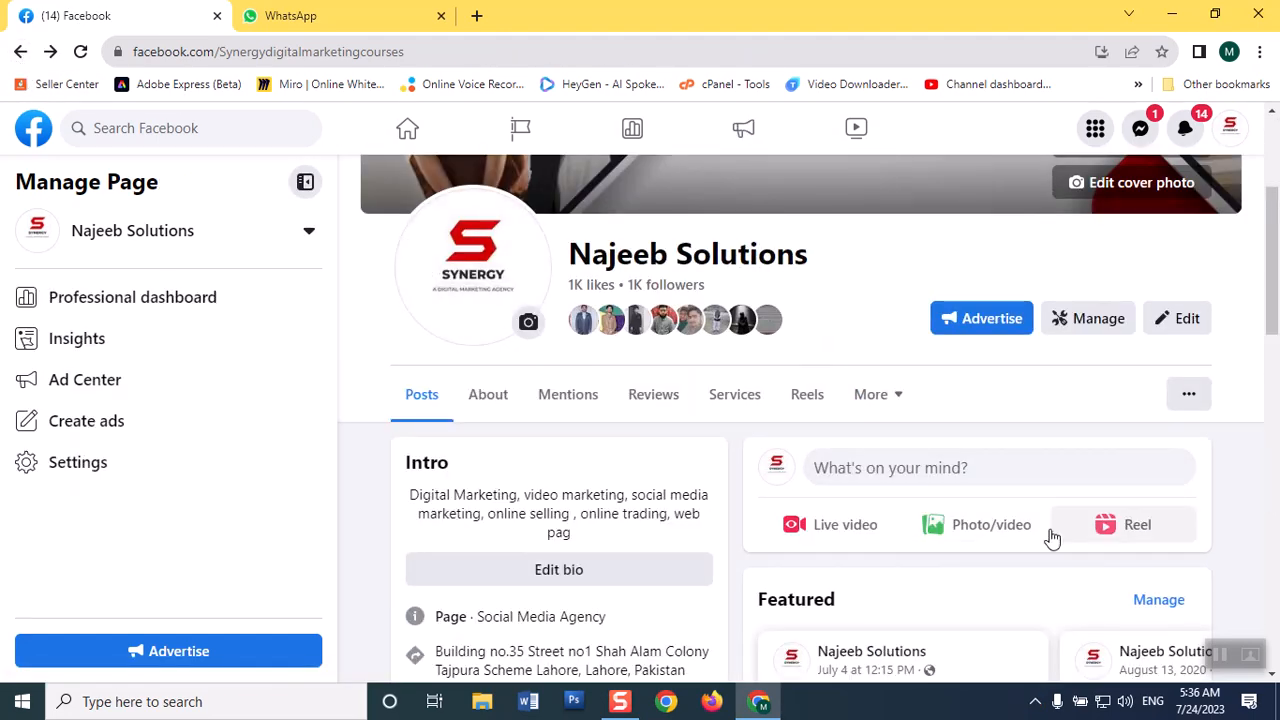
Look through the page's published posts and reels for one that can be boosted.
scroll(1277, 275, "down", 5)
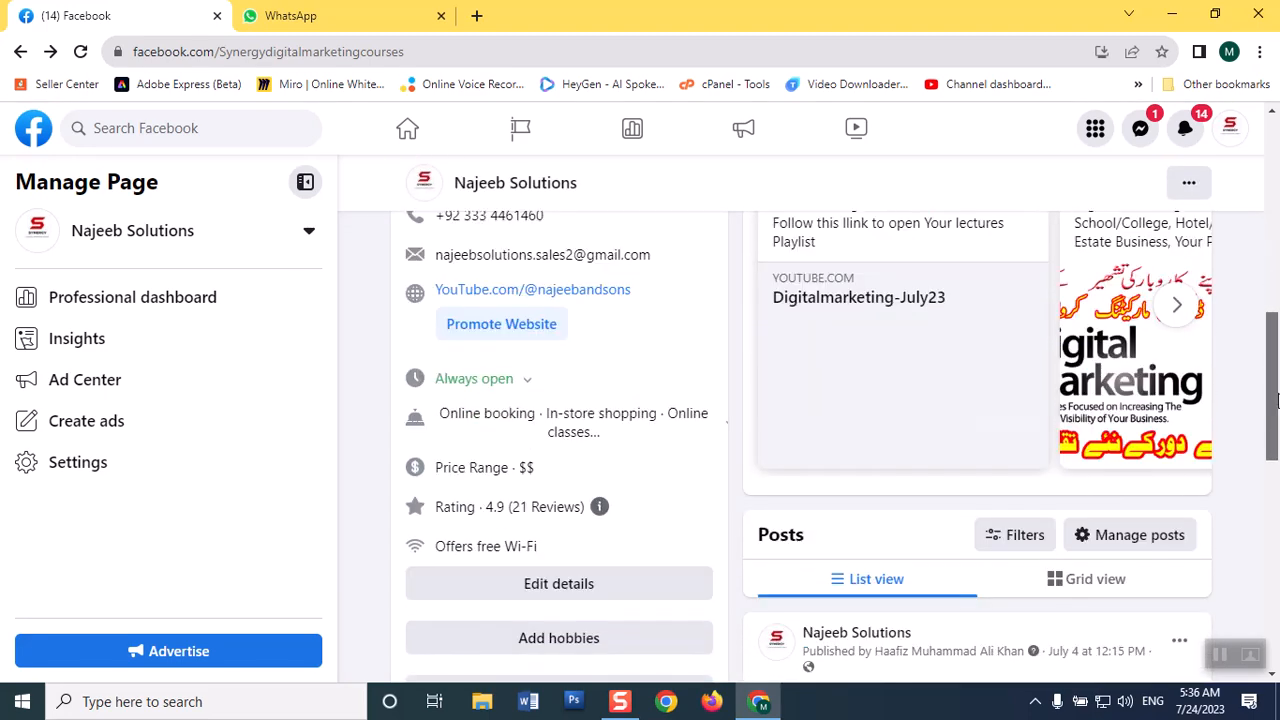
scroll(1276, 490, "down", 7)
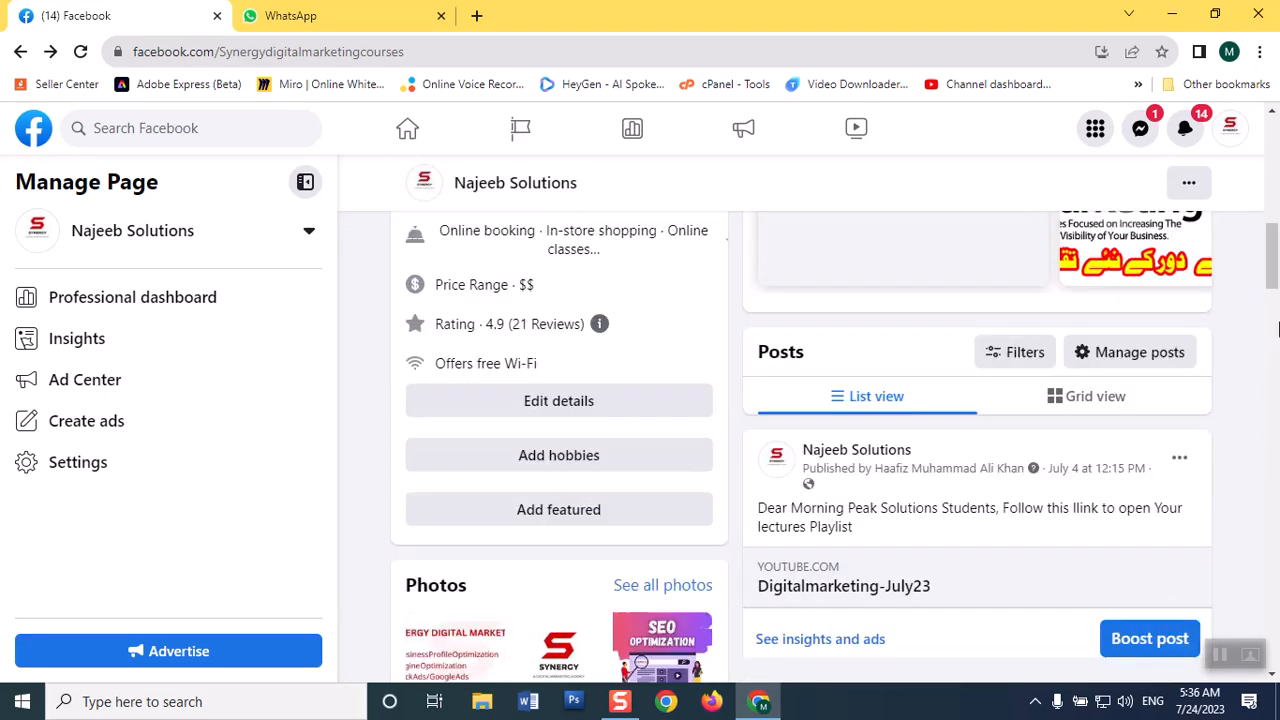
scroll(1276, 490, "down", 15)
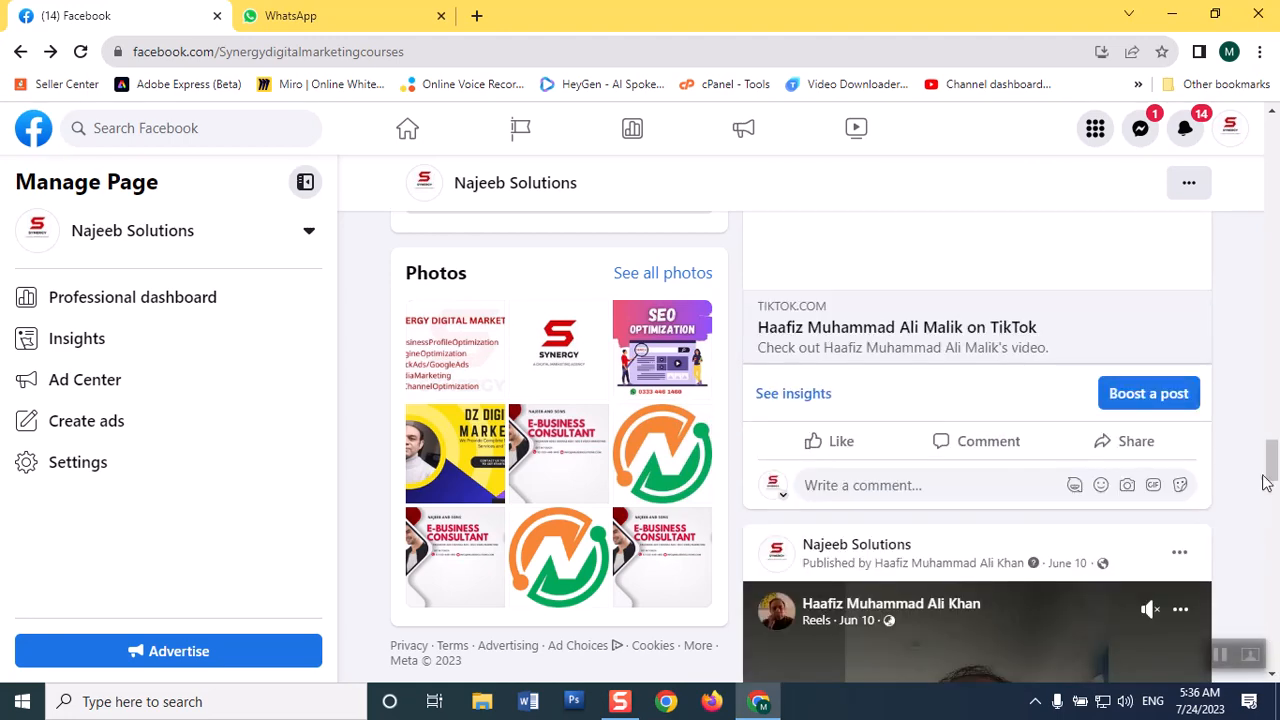
scroll(1272, 442, "up", 3)
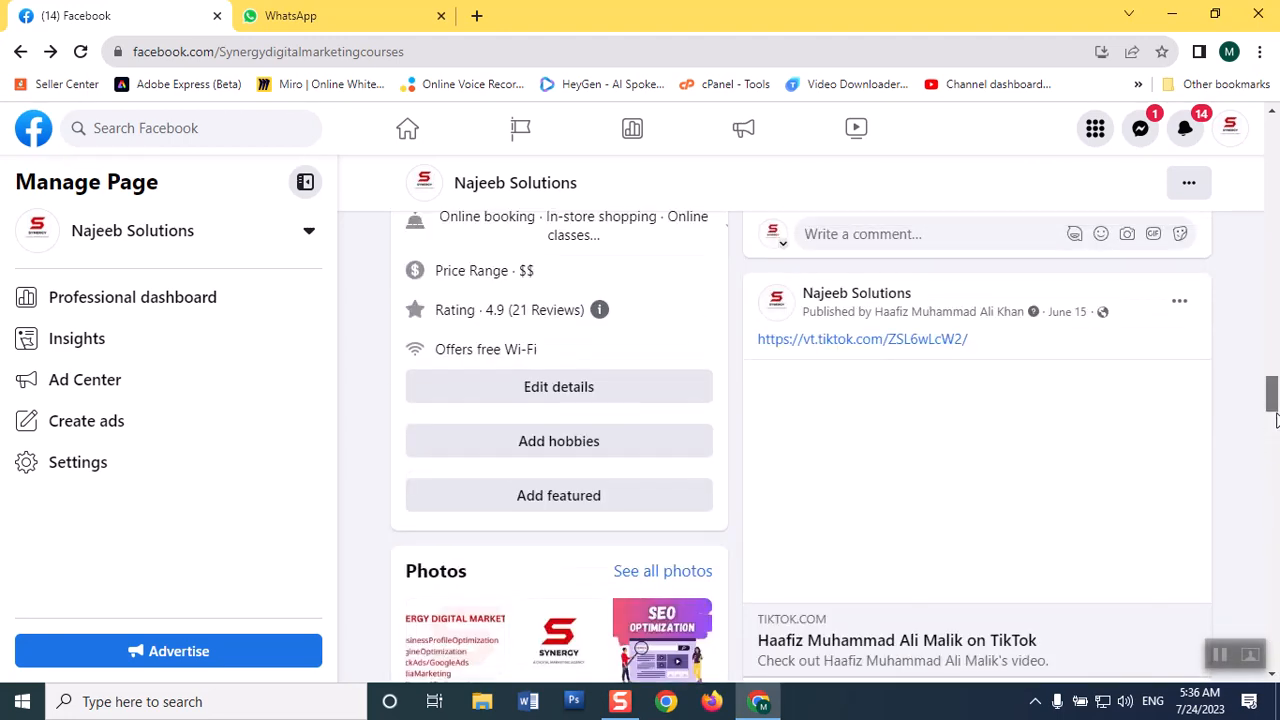
scroll(1276, 422, "down", 10)
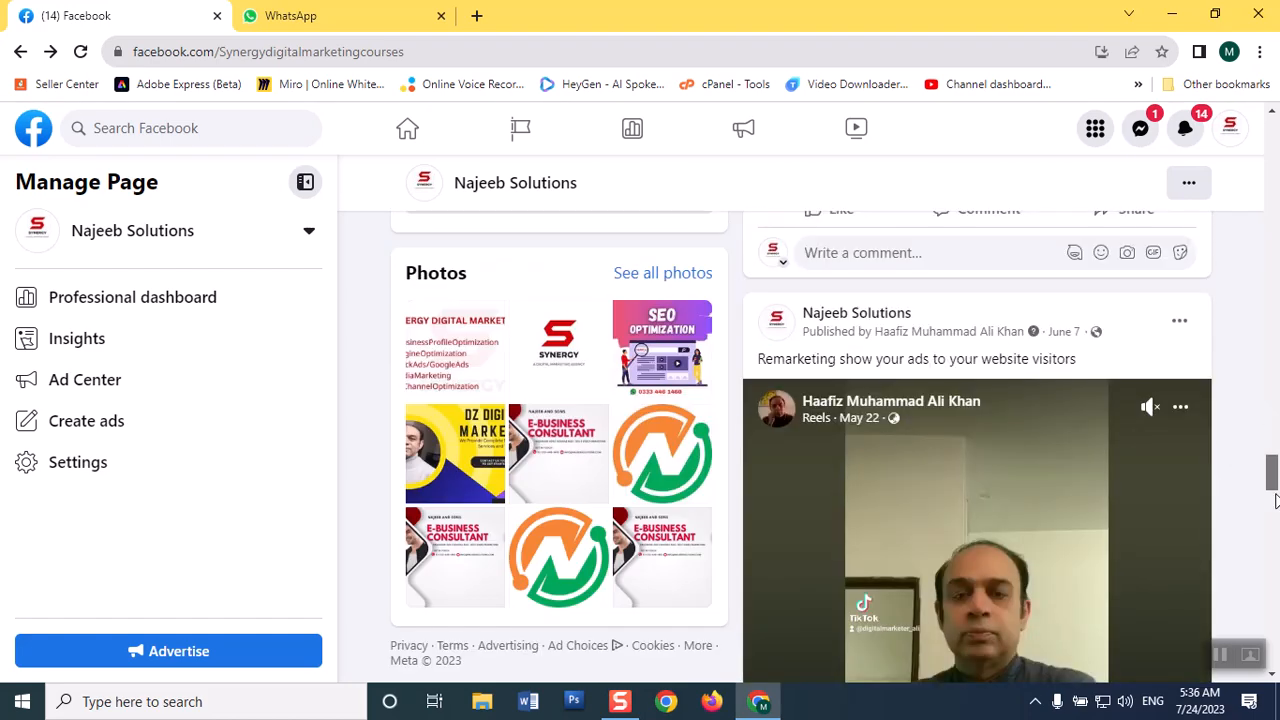
scroll(1276, 643, "down", 5)
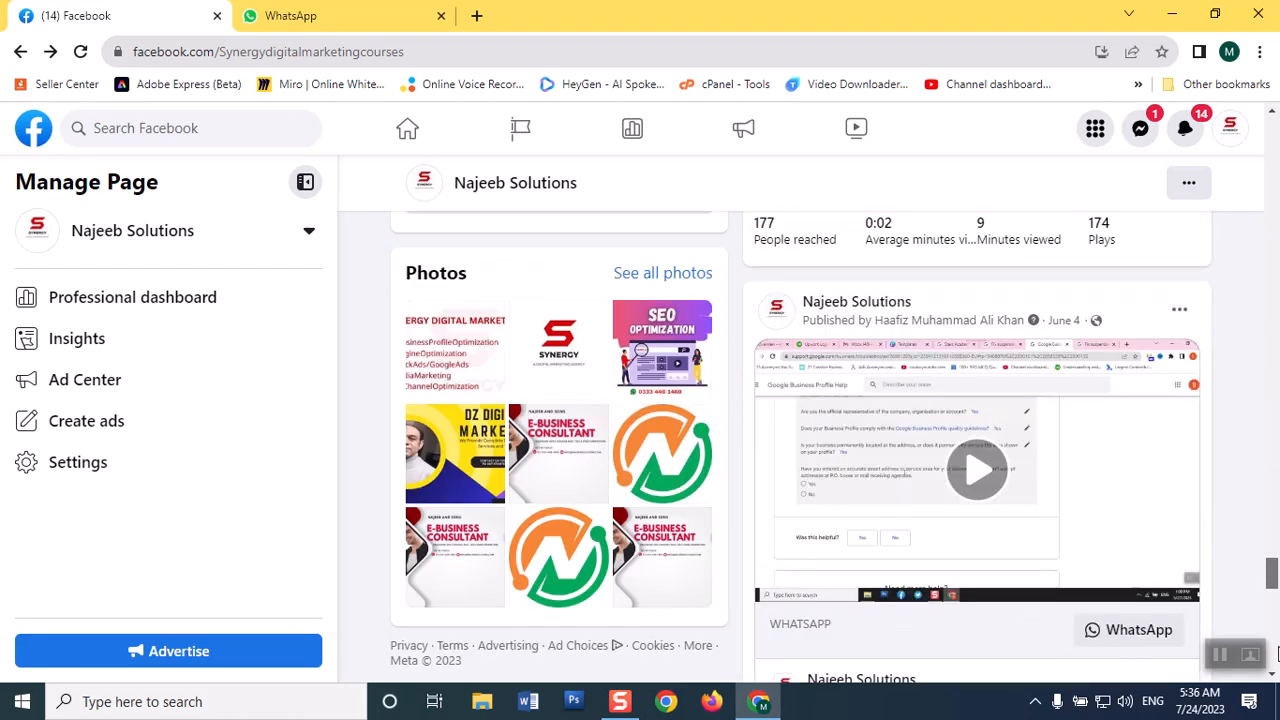
scroll(1274, 668, "down", 2)
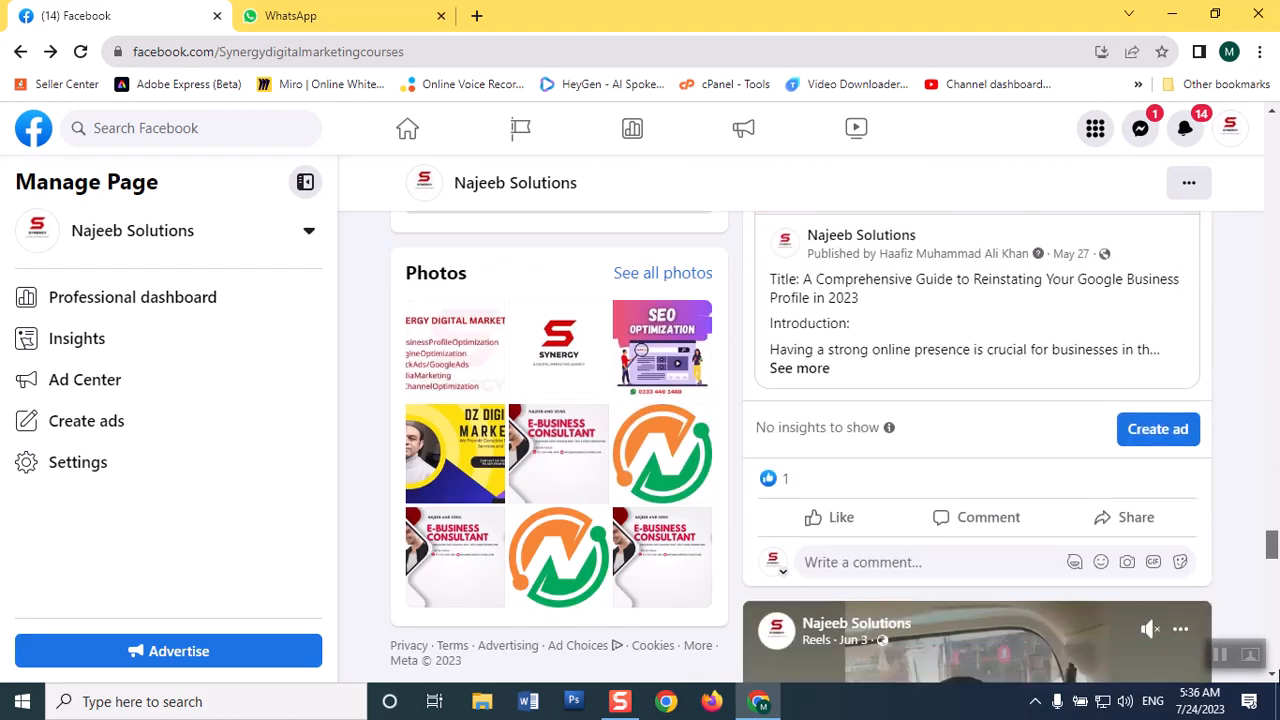
scroll(977, 447, "down", 10)
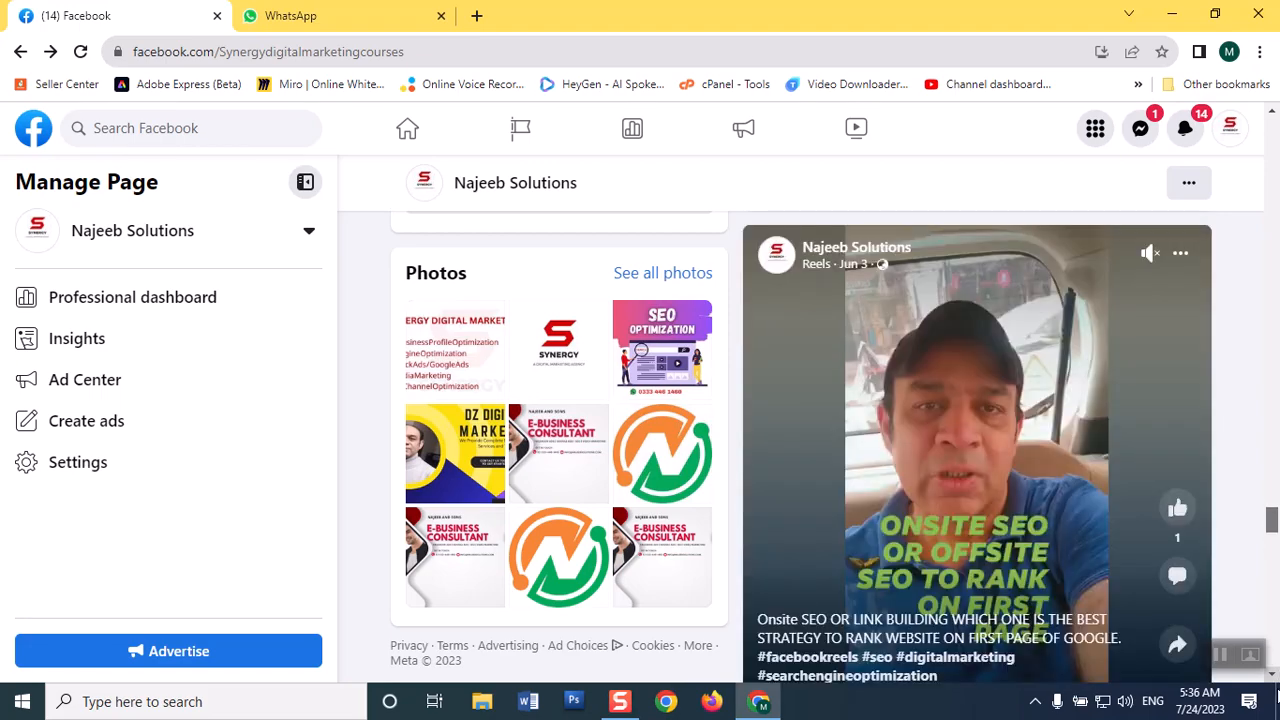
scroll(977, 447, "up", 5)
scroll(977, 447, "down", 3)
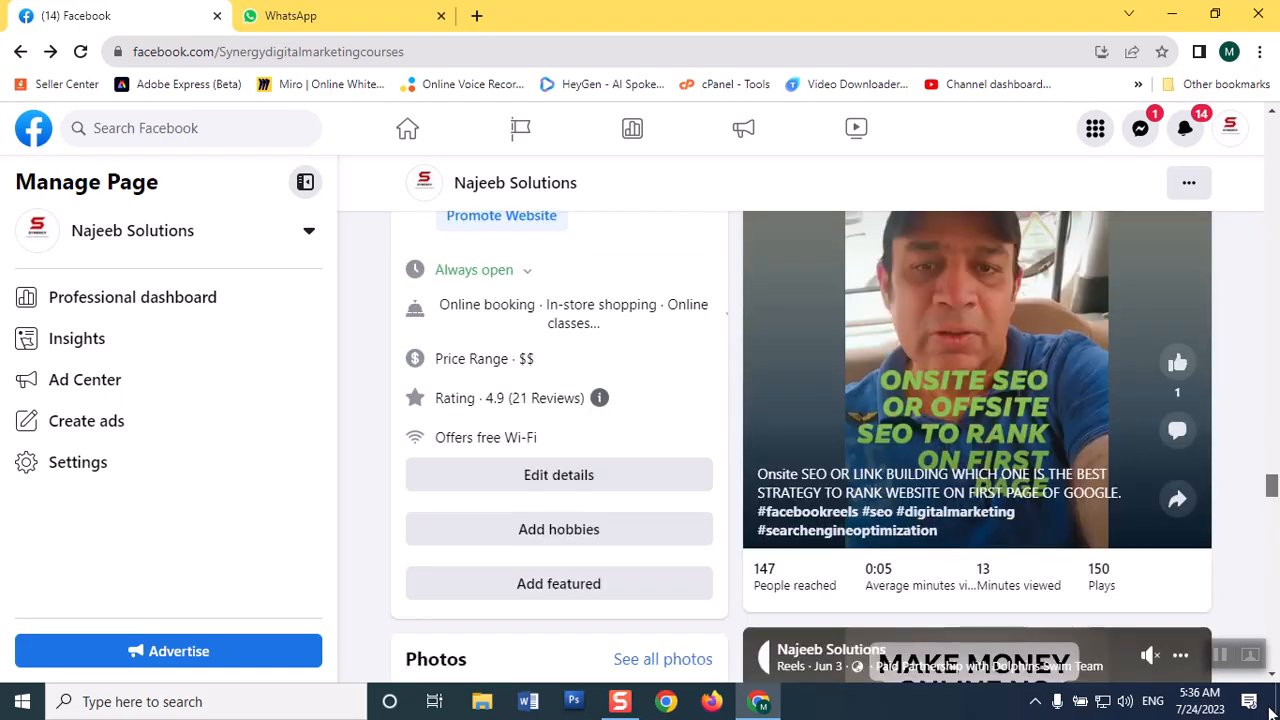
scroll(977, 447, "up", 2)
scroll(1268, 614, "down", 4)
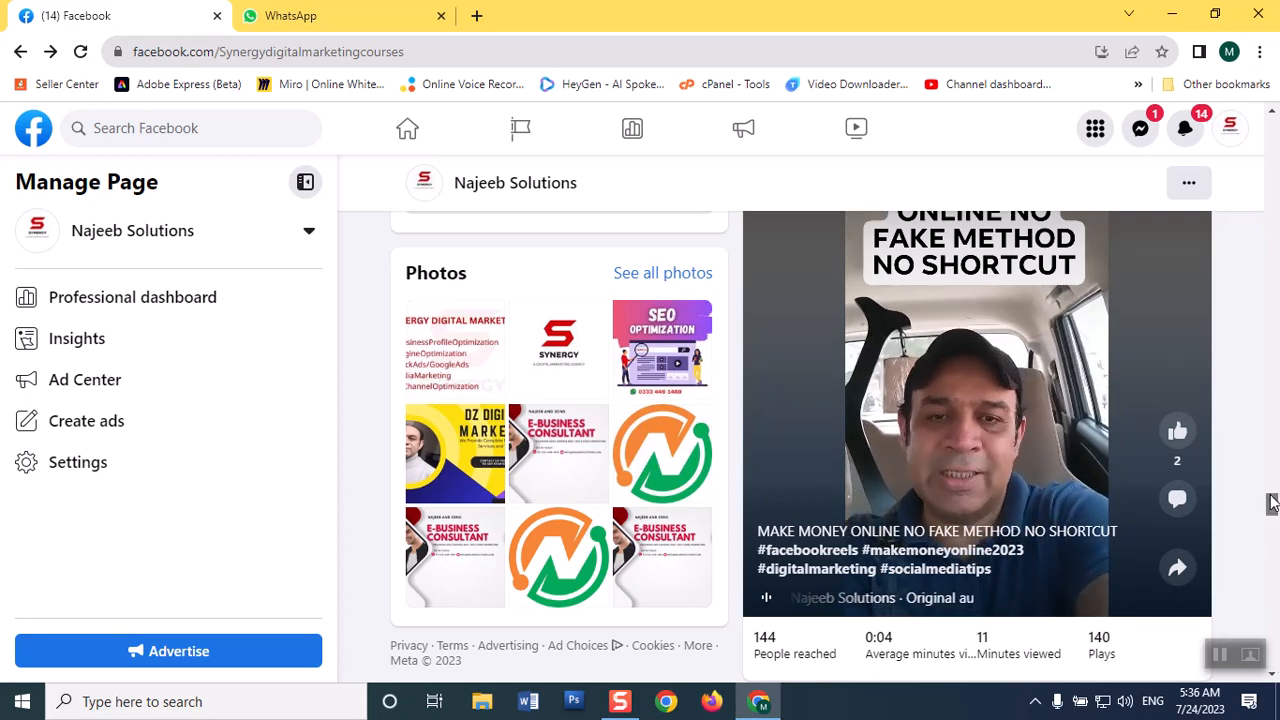
scroll(1270, 560, "down", 5)
scroll(1270, 538, "up", 1)
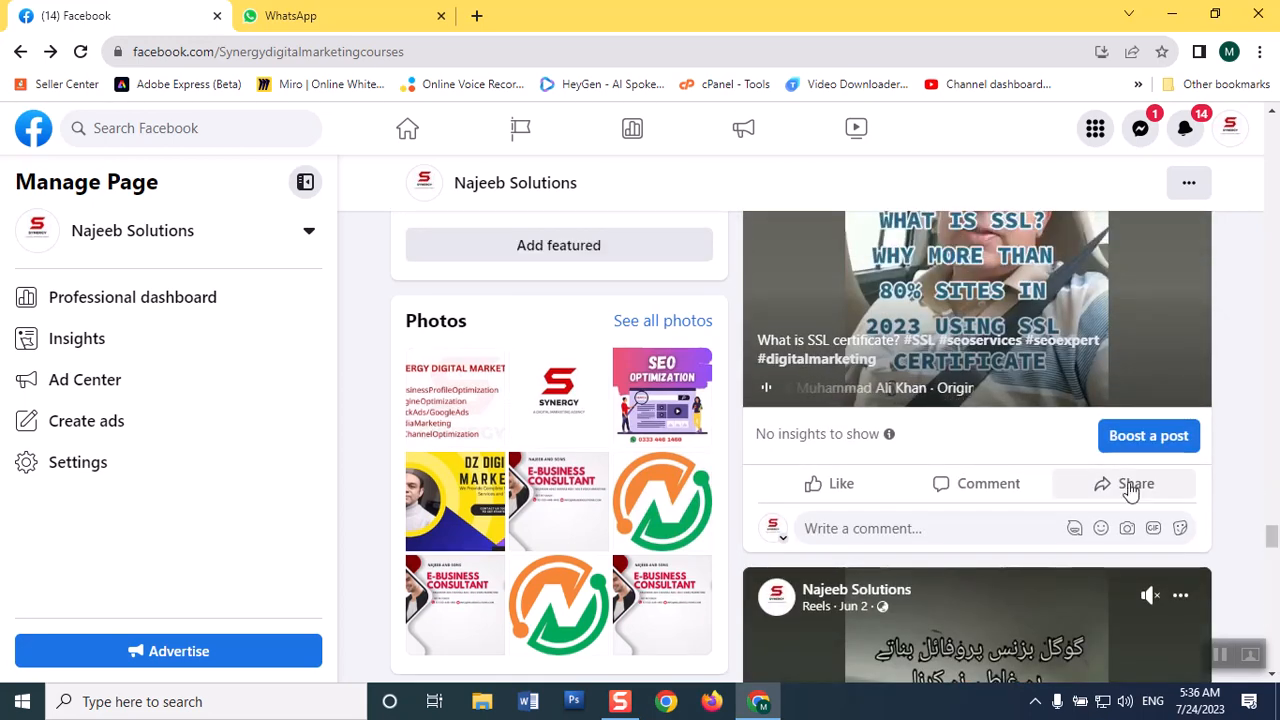
Start boosting from the SSL certificate reel and pick the recent post published on Jul 4 as the post to boost.
left_click(1131, 448)
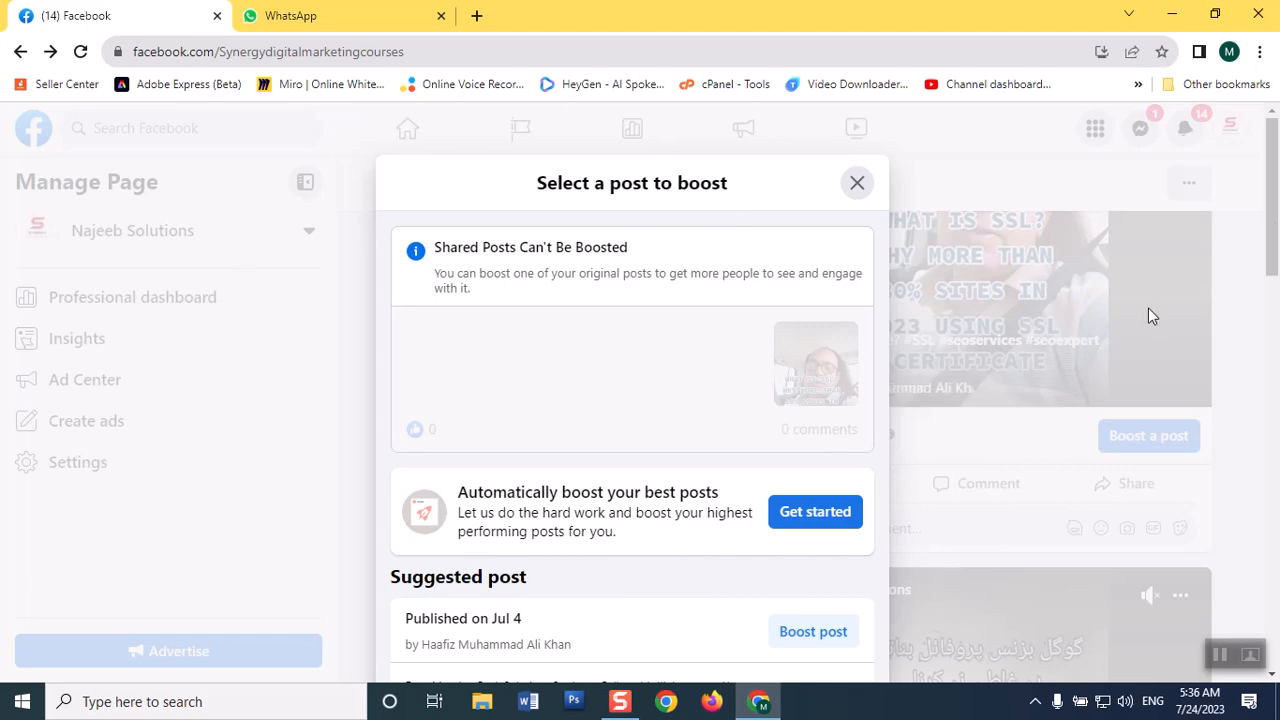
left_click_drag(1276, 205, 1275, 287)
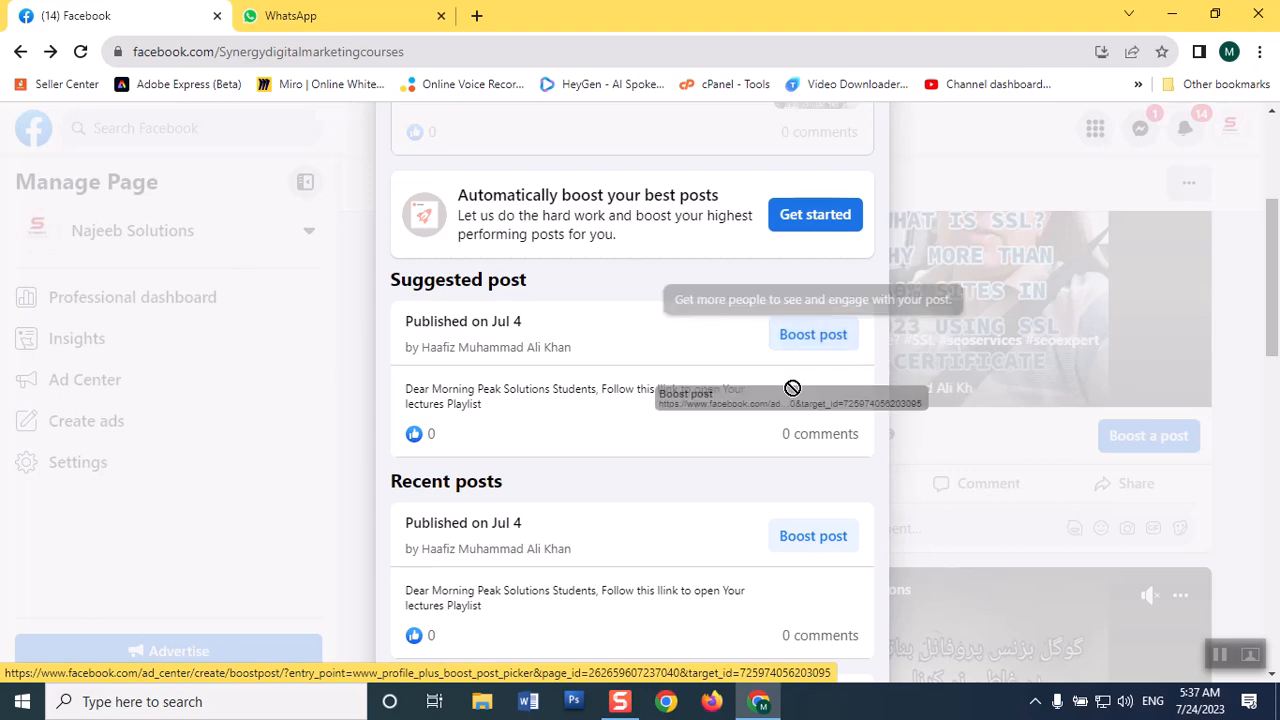
left_click(812, 536)
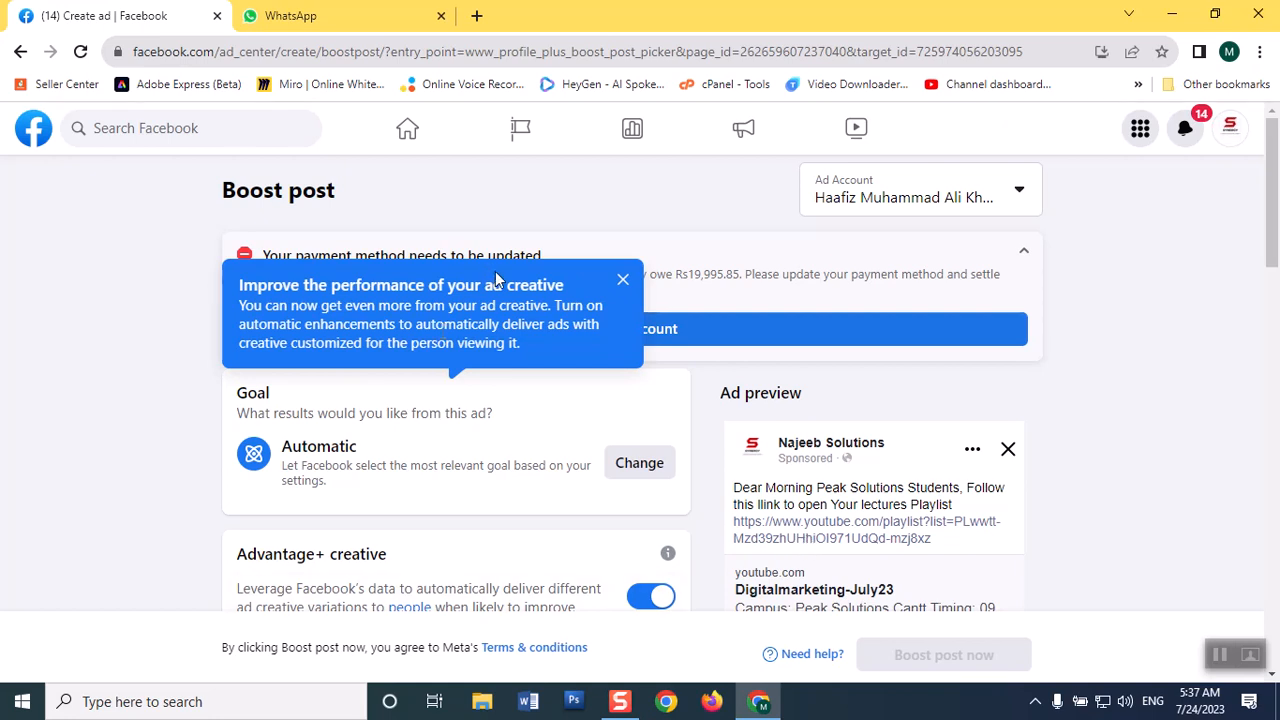
Dismiss the ad creative tip and switch the ad account to Najeeb and Sons.
left_click(624, 282)
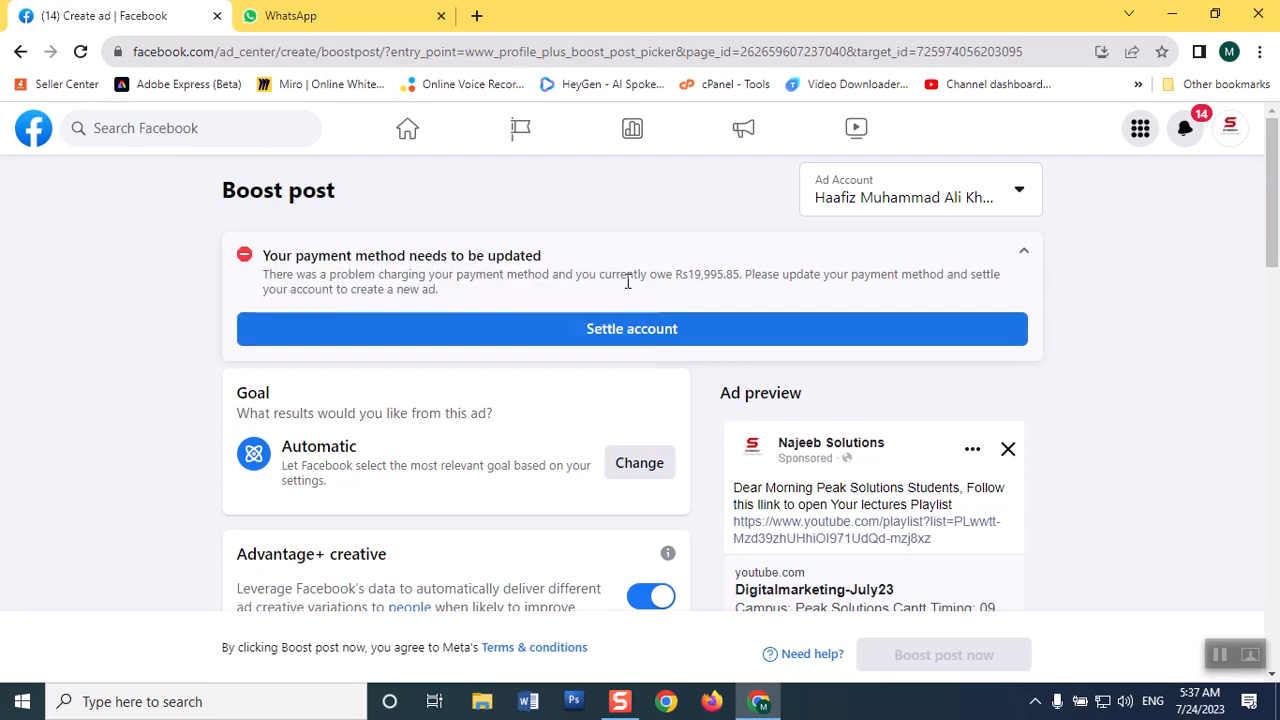
left_click(963, 200)
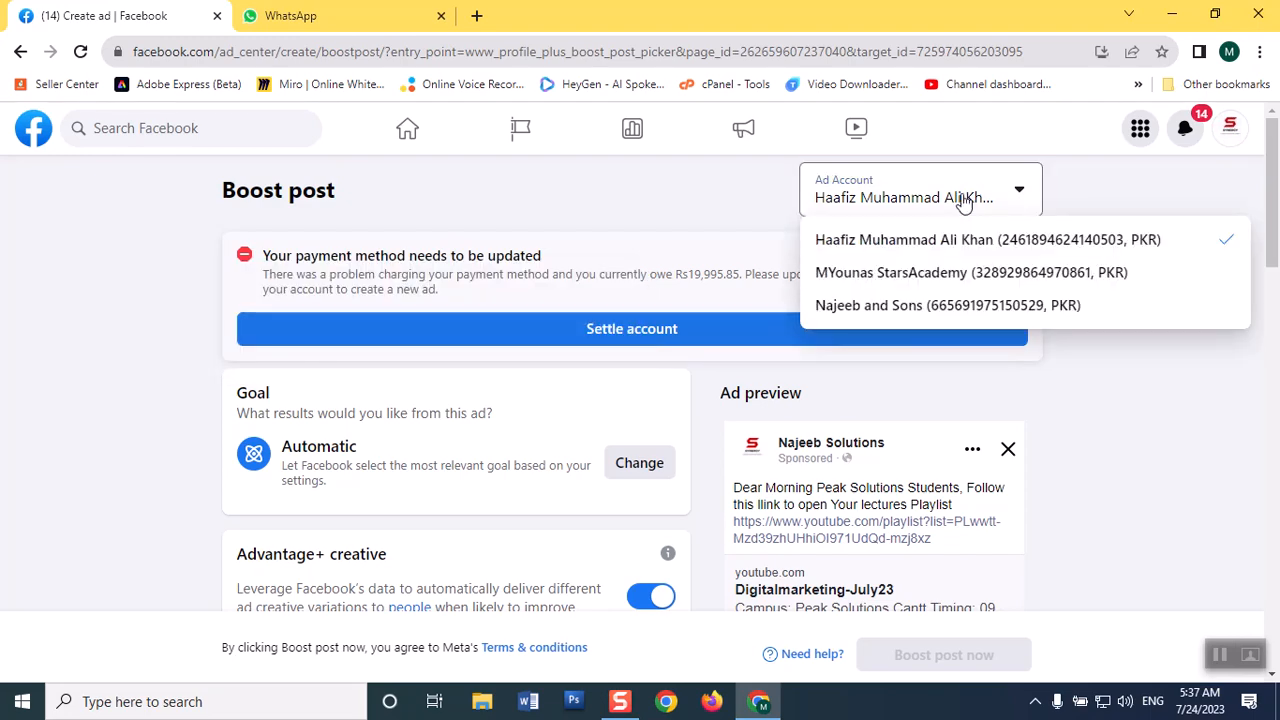
left_click(864, 309)
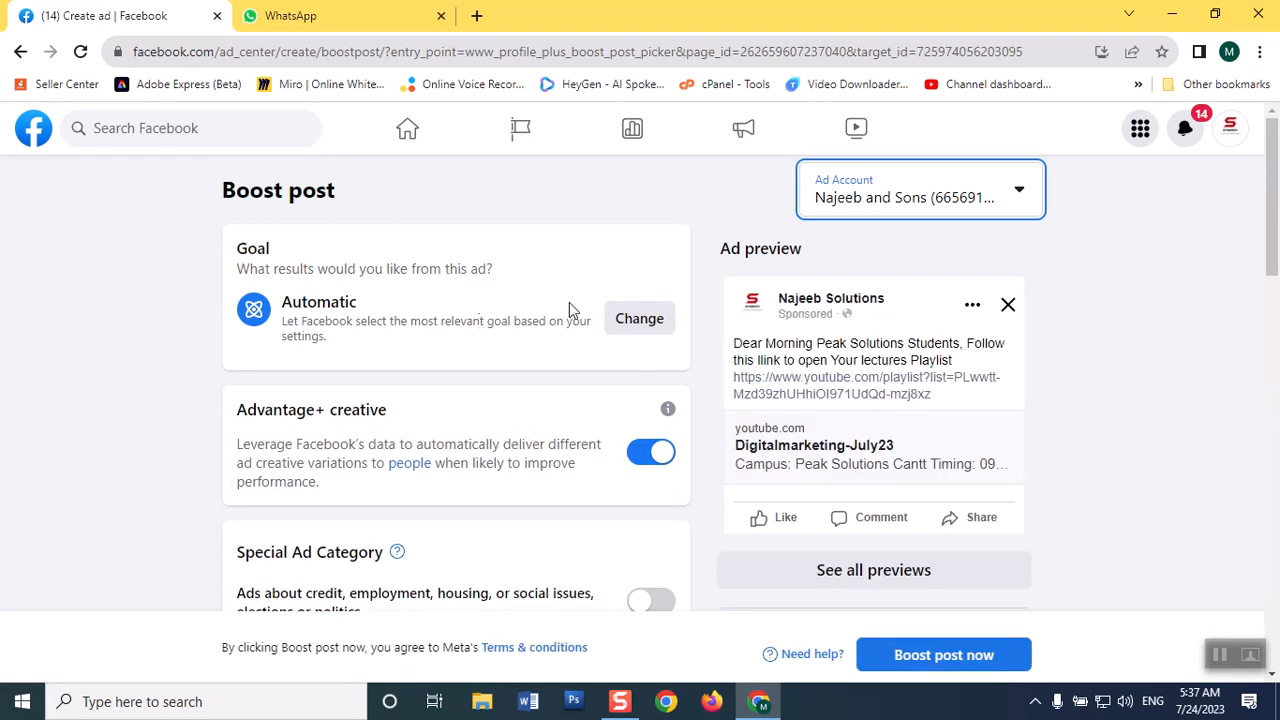
Change the ad's goal to Get more engagement and save it.
left_click(641, 319)
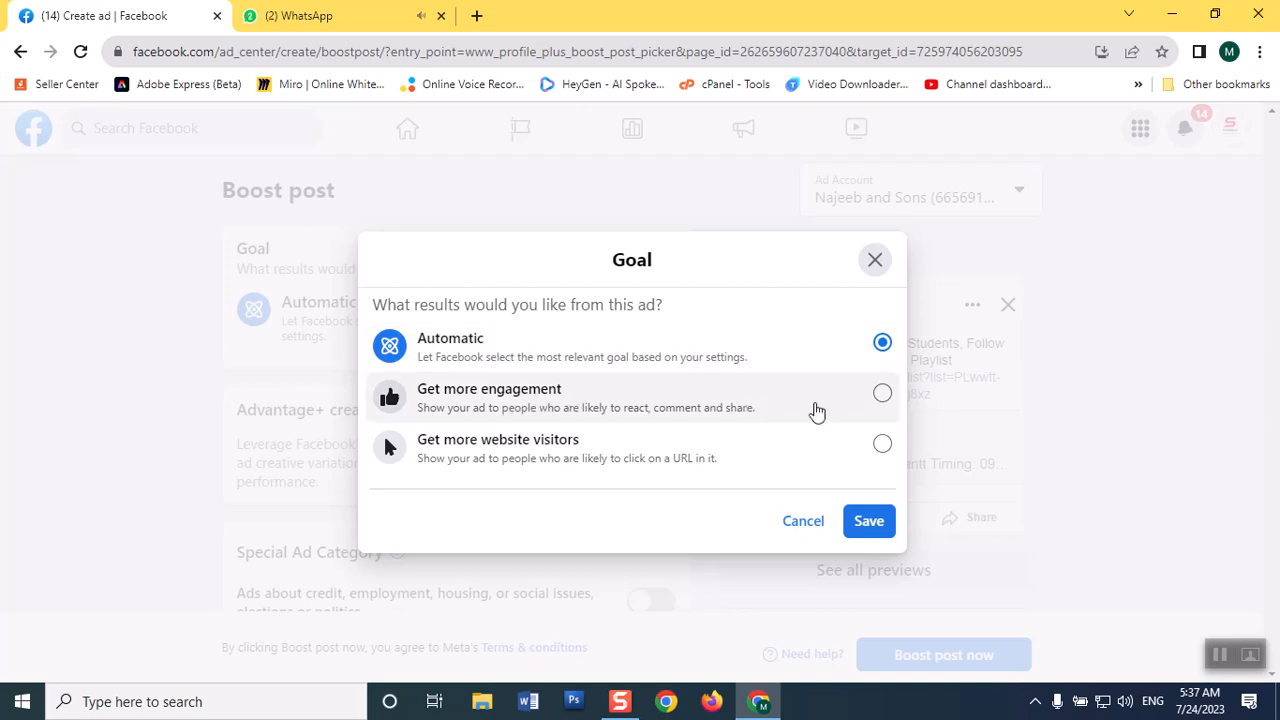
left_click(882, 395)
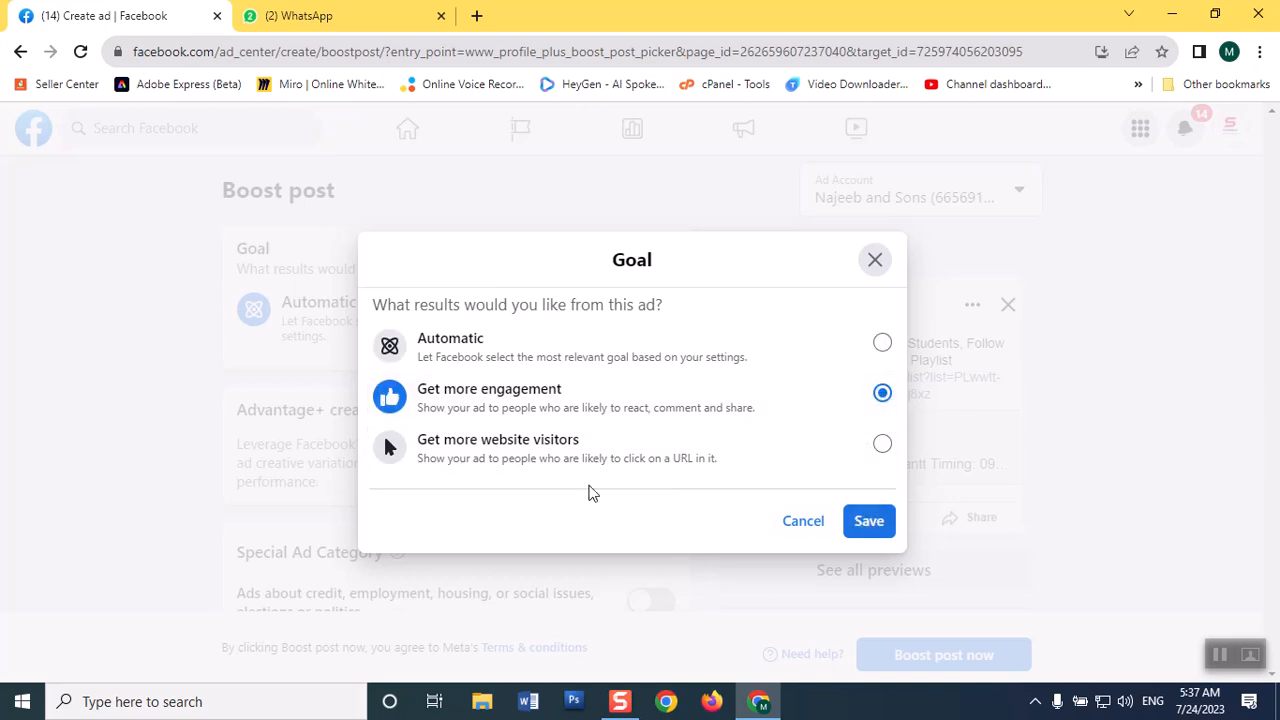
left_click(866, 520)
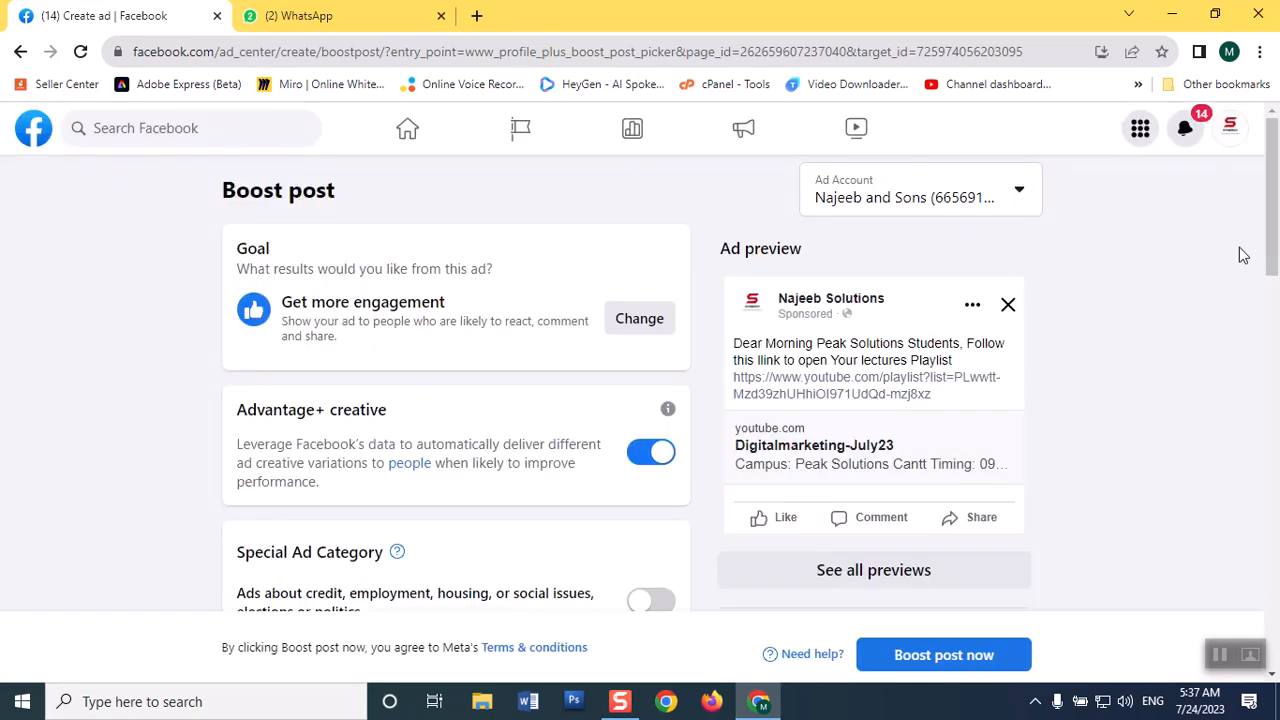
Review the audience settings, and try a 3-day ad duration before settling on 4 days.
left_click_drag(1271, 203, 1276, 231)
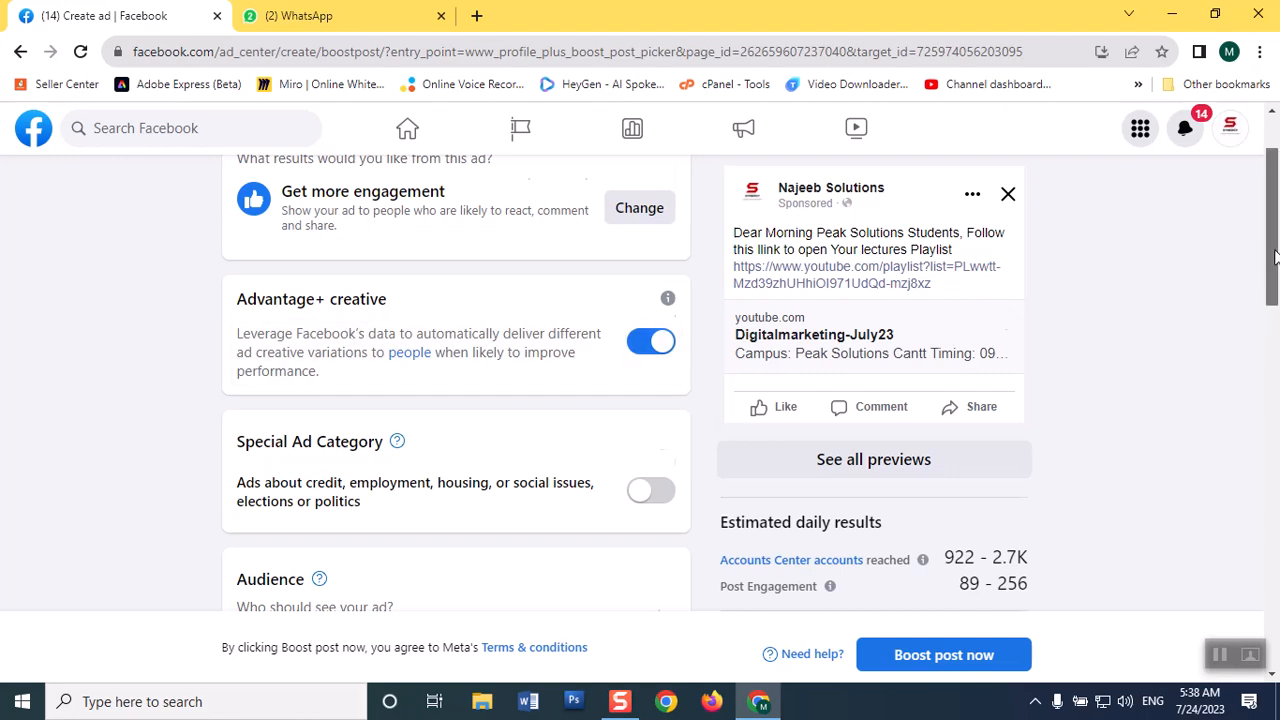
scroll(1277, 325, "down", 3)
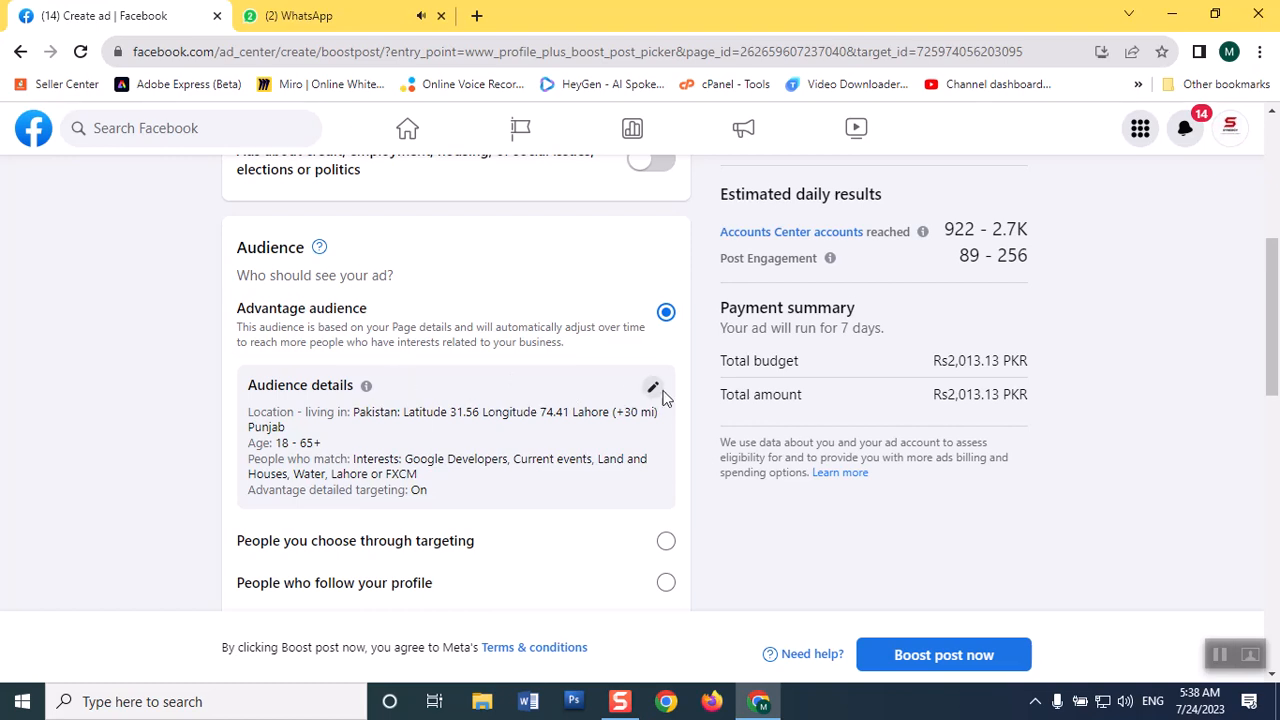
left_click_drag(1278, 350, 1276, 513)
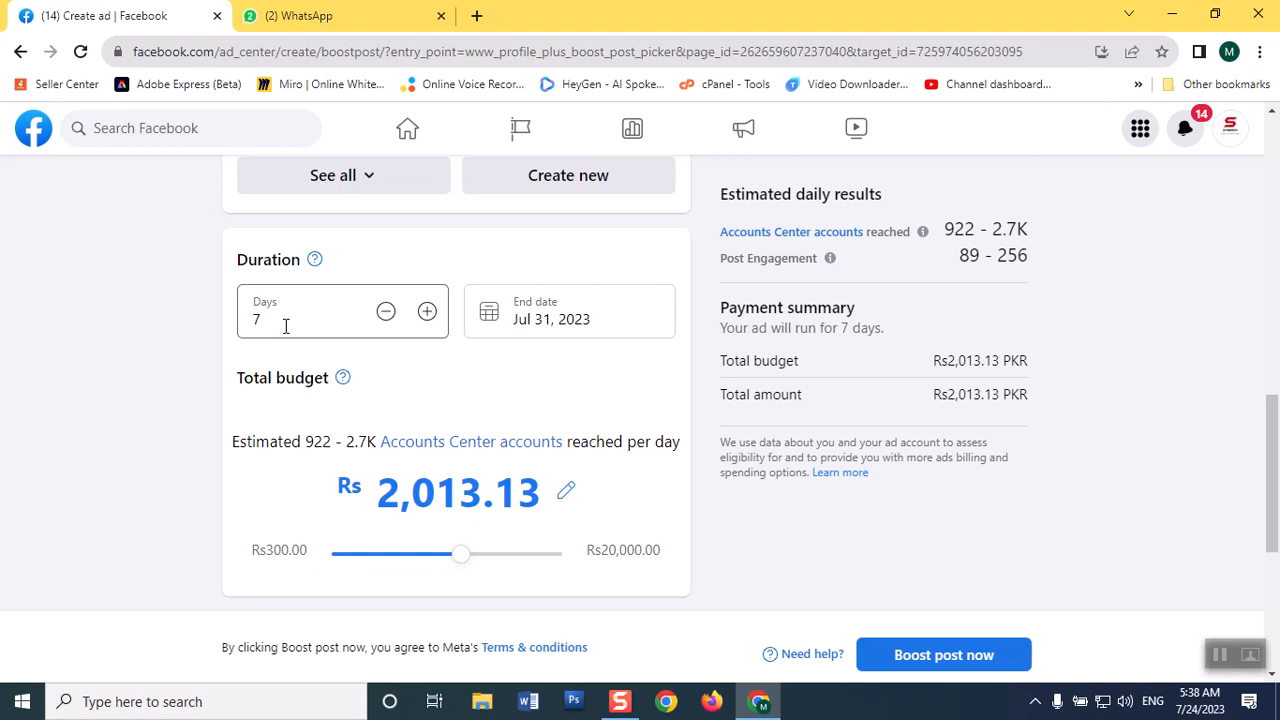
left_click(386, 312)
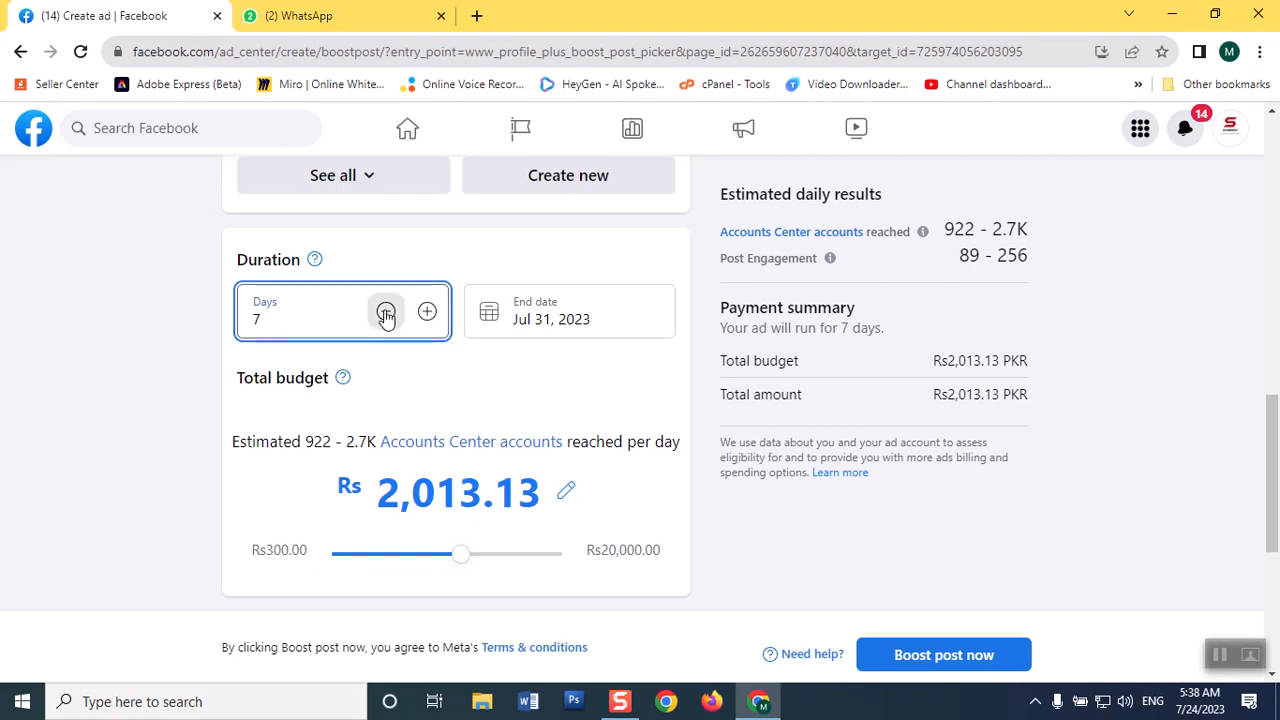
left_click(386, 312)
left_click(386, 312)
left_click(386, 312)
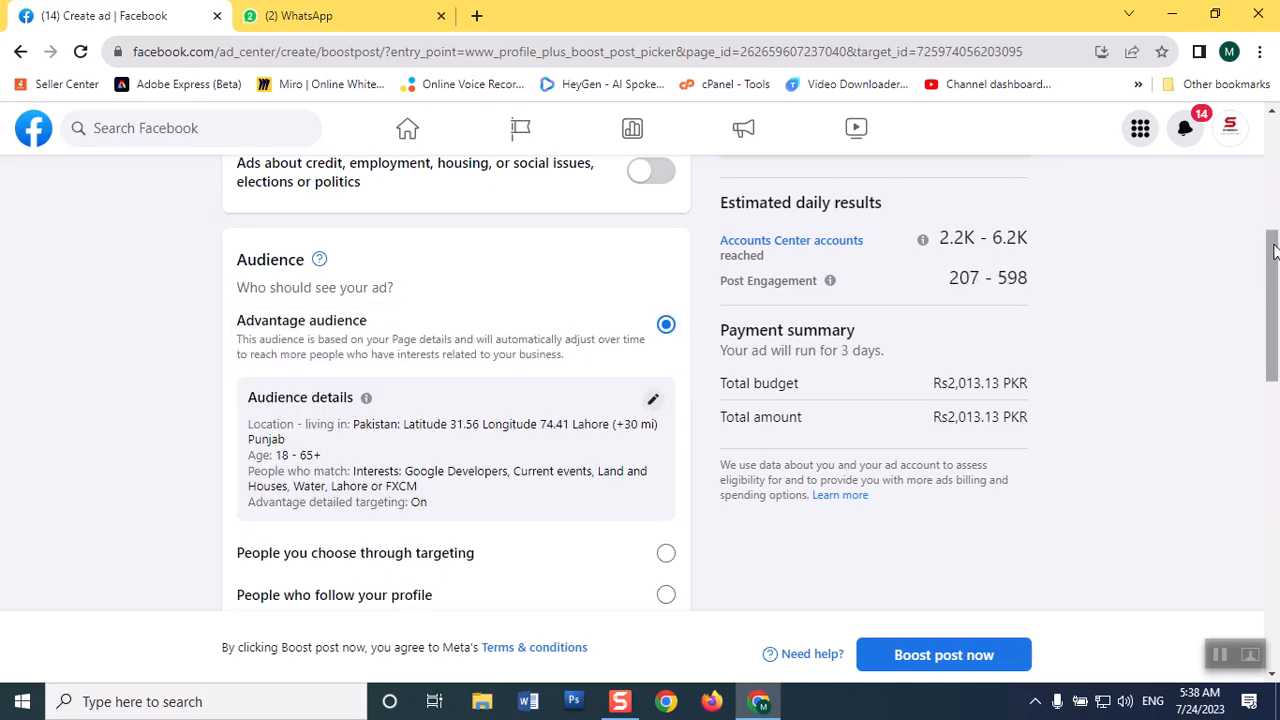
left_click_drag(1263, 259, 1271, 390)
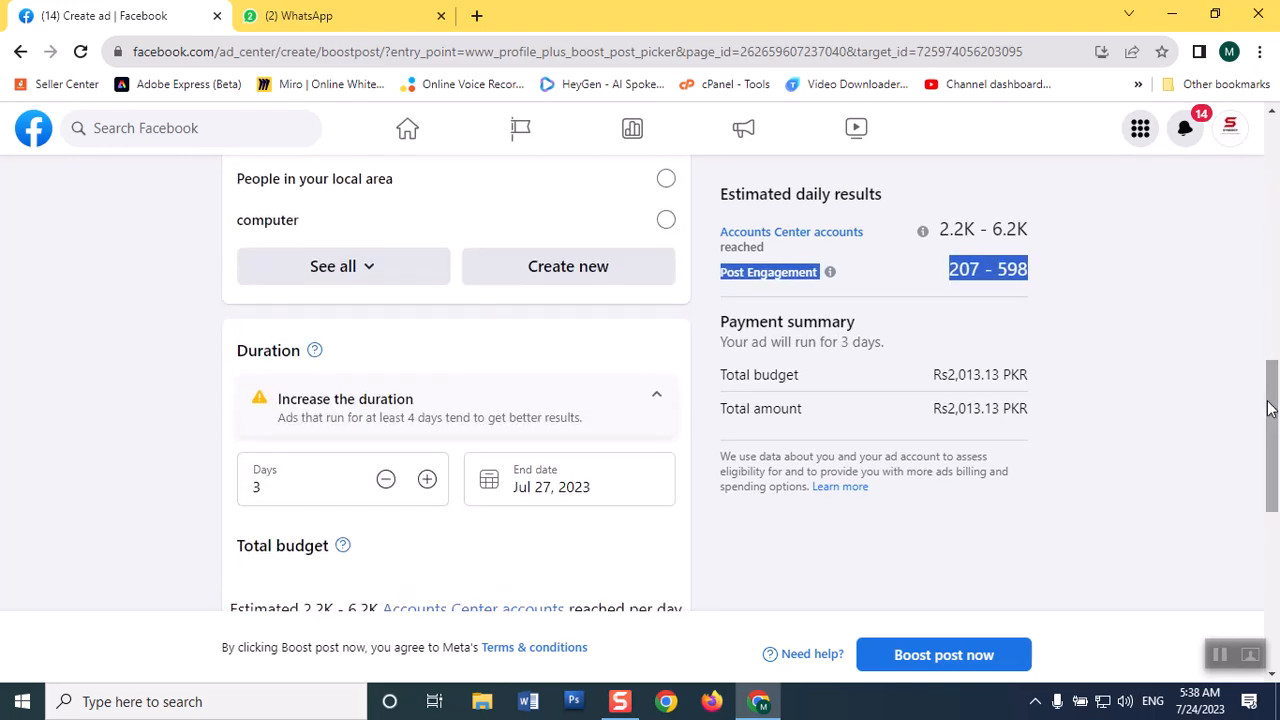
left_click(427, 480)
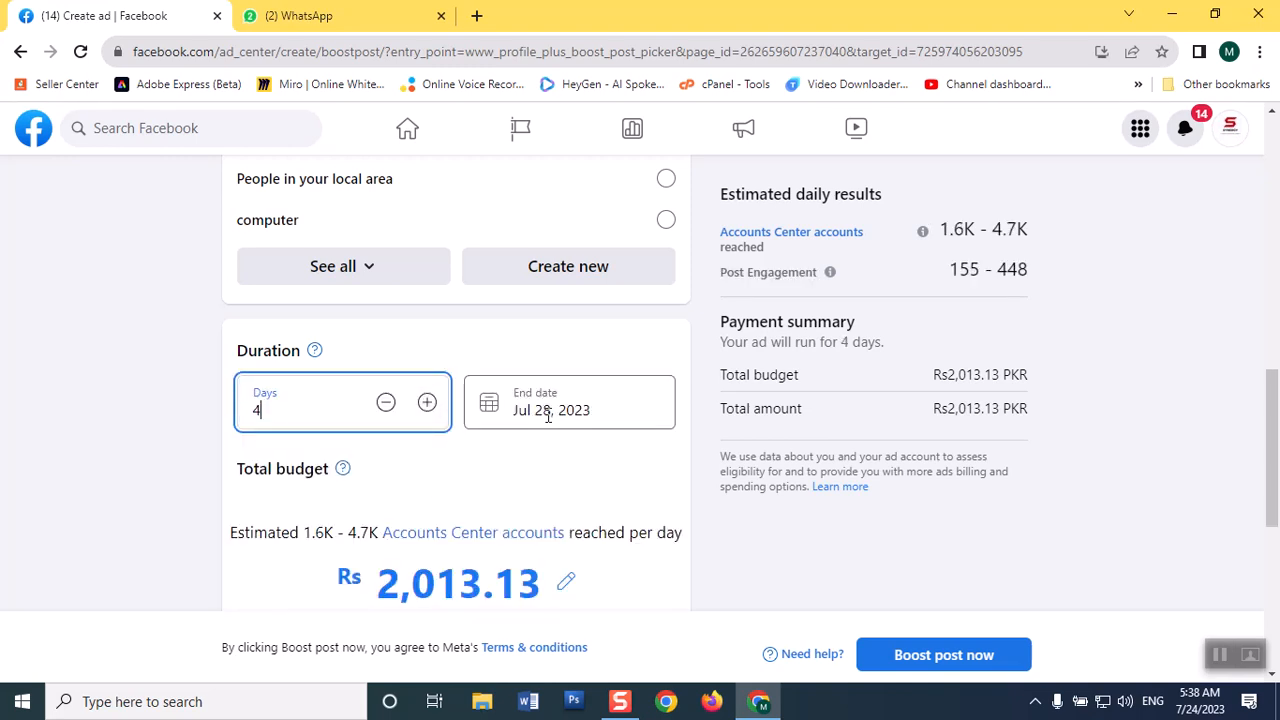
Set the ad's total budget to Rs 1,200.
scroll(555, 418, "down", 2)
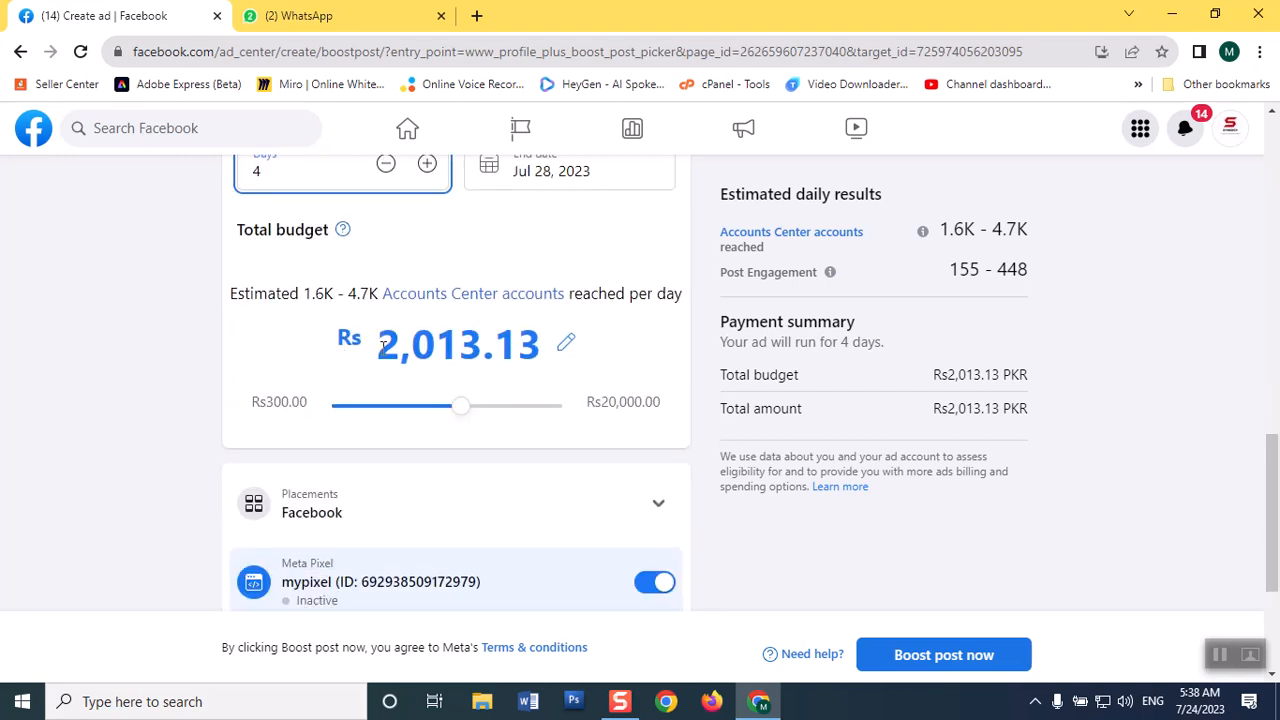
left_click(567, 347)
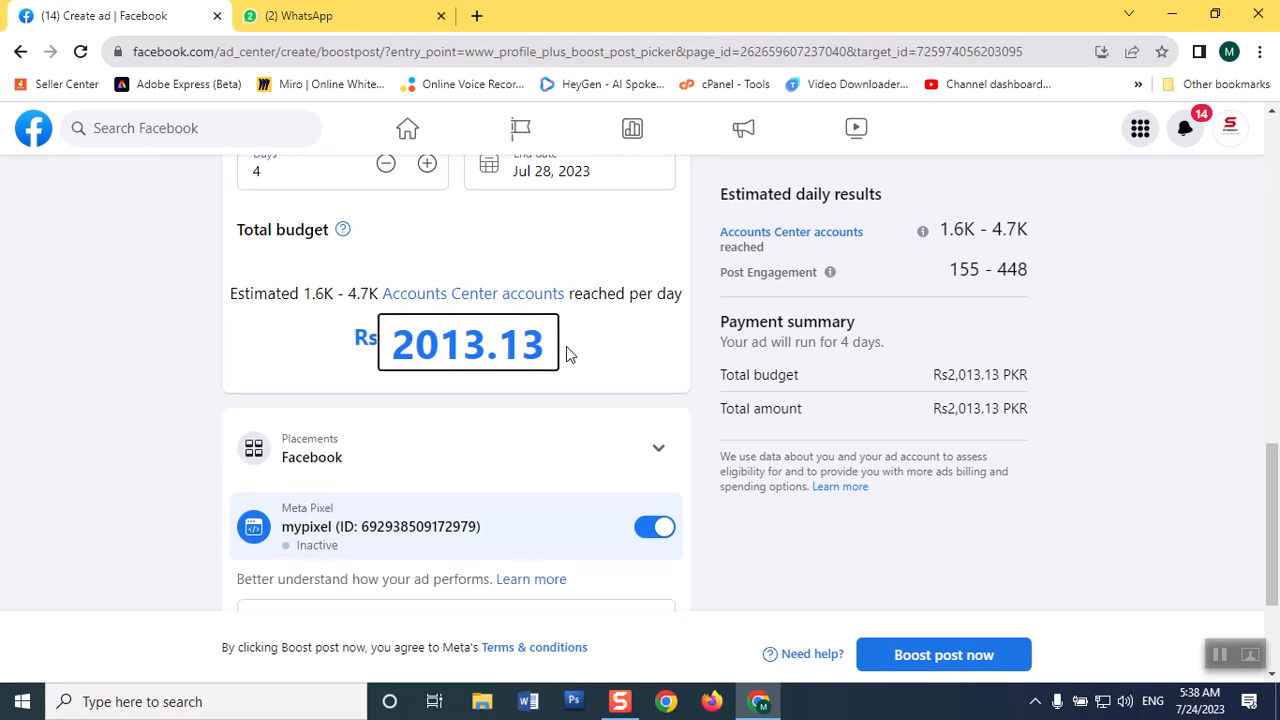
left_click_drag(543, 347, 337, 357)
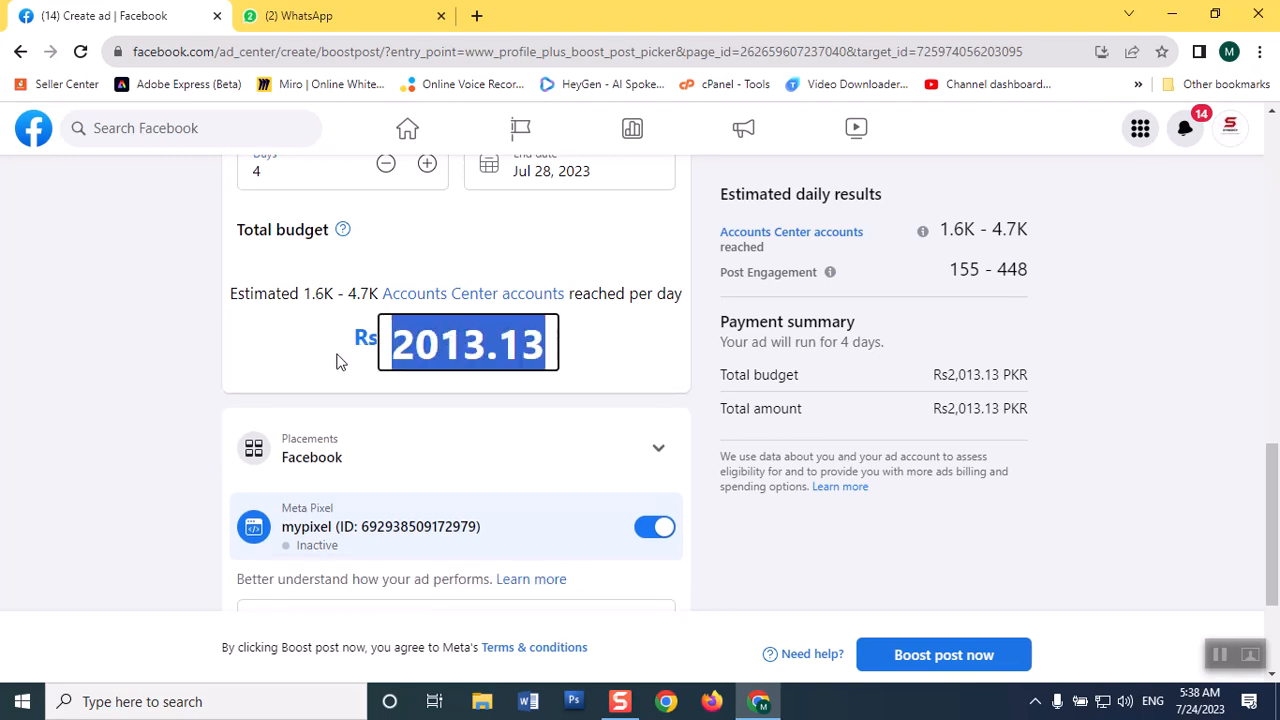
type("1")
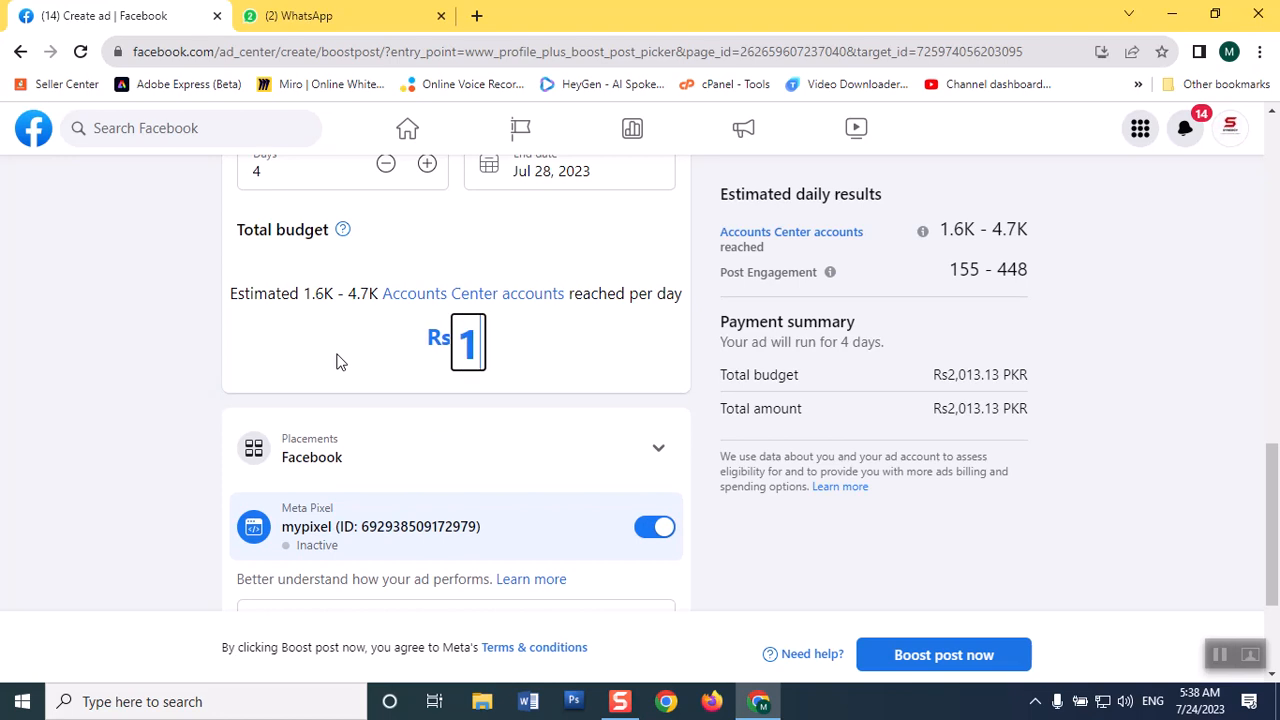
type(",2000")
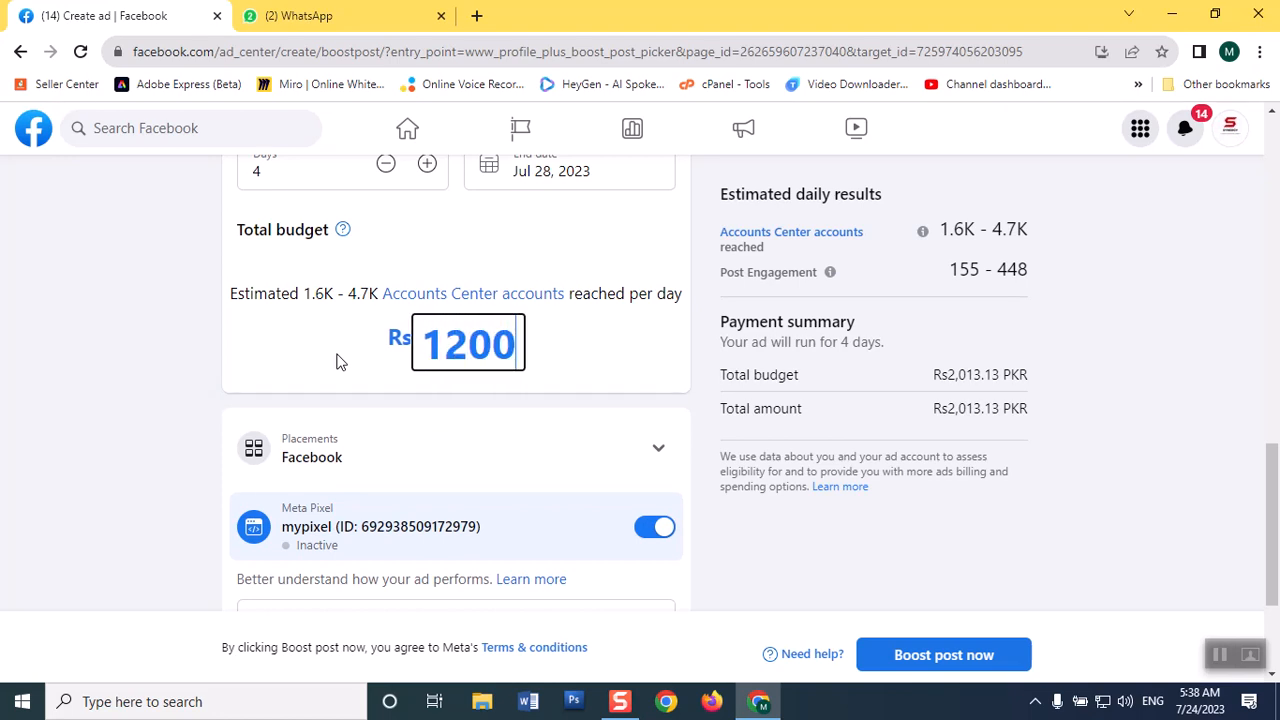
key("Return")
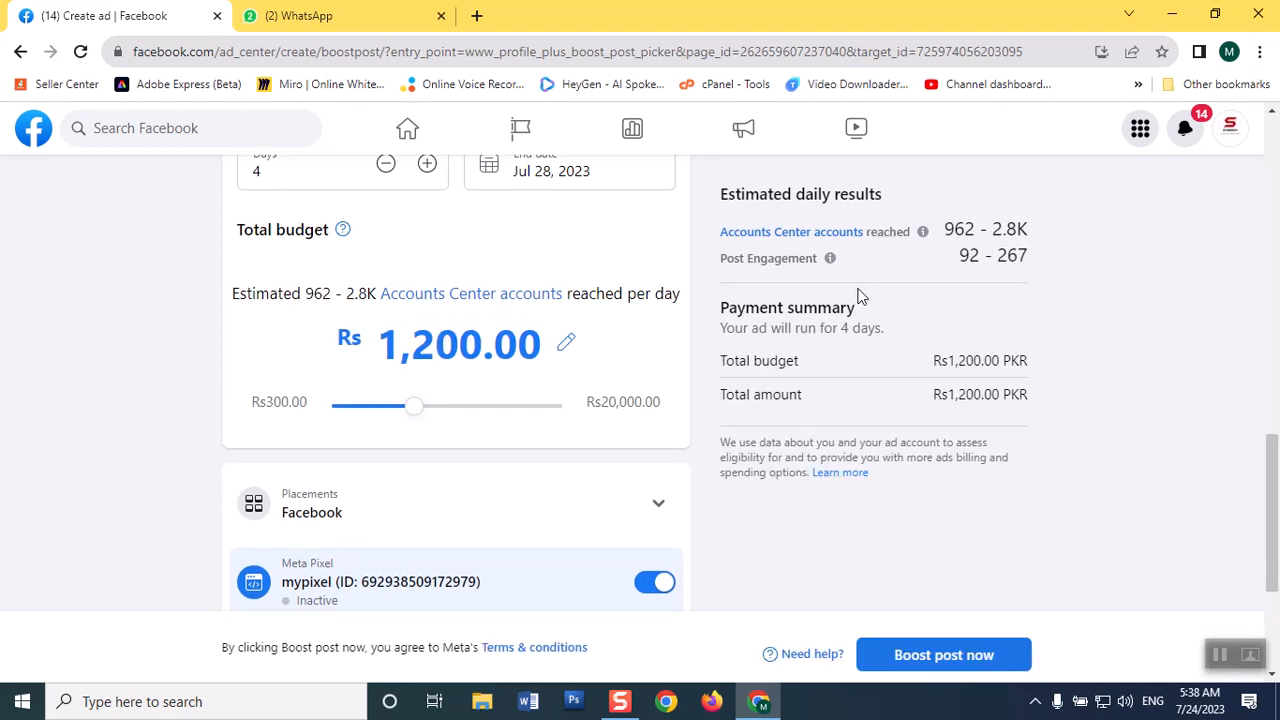
Review the duration, budget, placement and pixel settings, and expand the payment method details.
left_click_drag(1277, 436, 1278, 396)
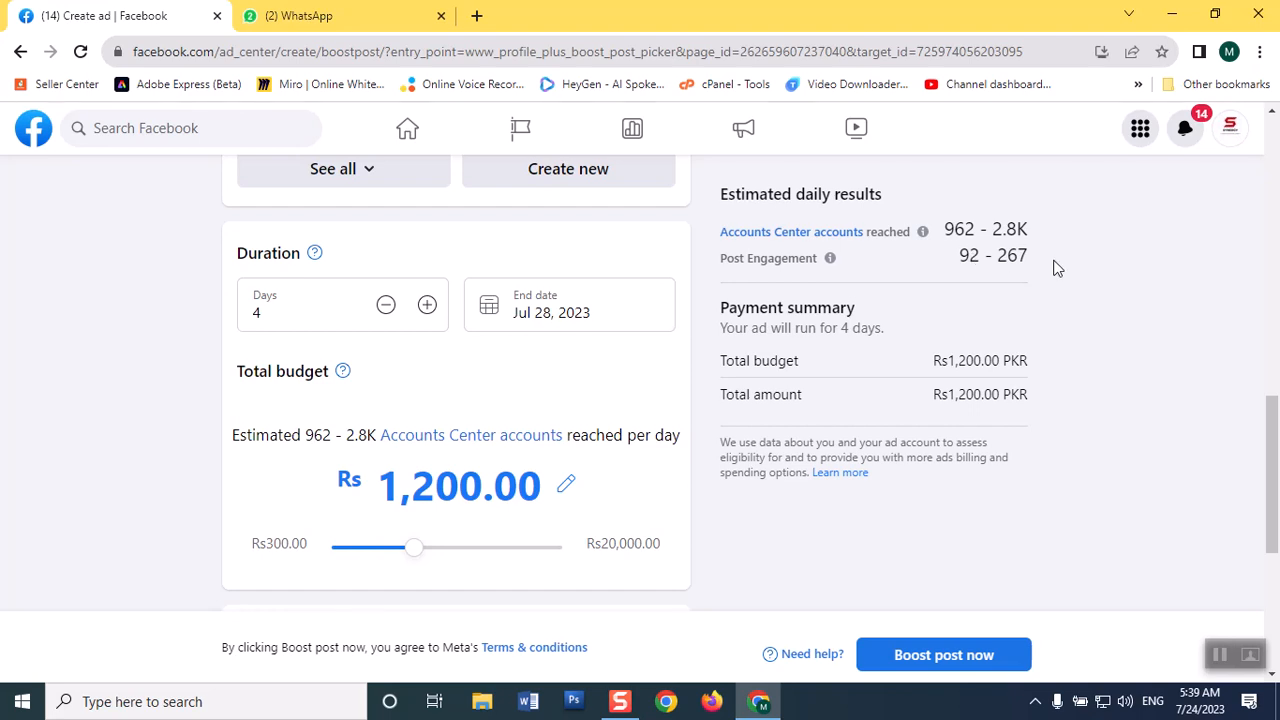
left_click_drag(1268, 445, 1275, 540)
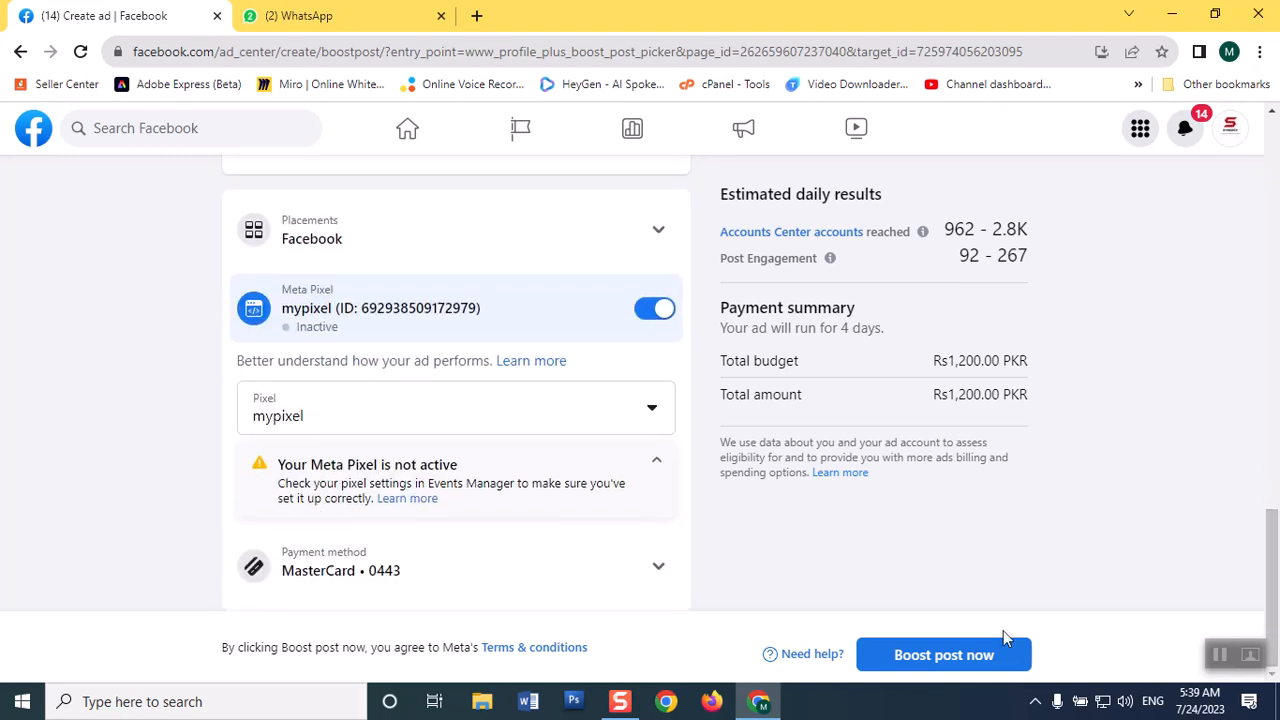
left_click(551, 566)
left_click_drag(1273, 551, 1273, 577)
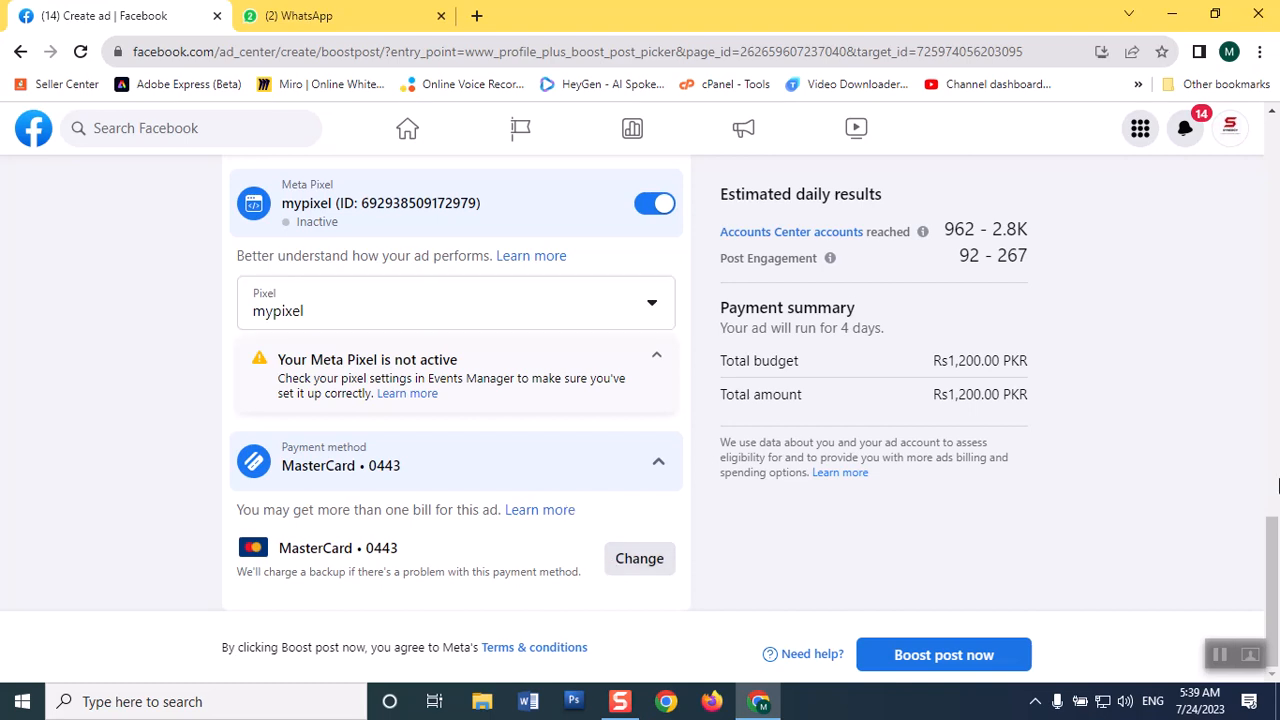
left_click_drag(1273, 561, 1270, 547)
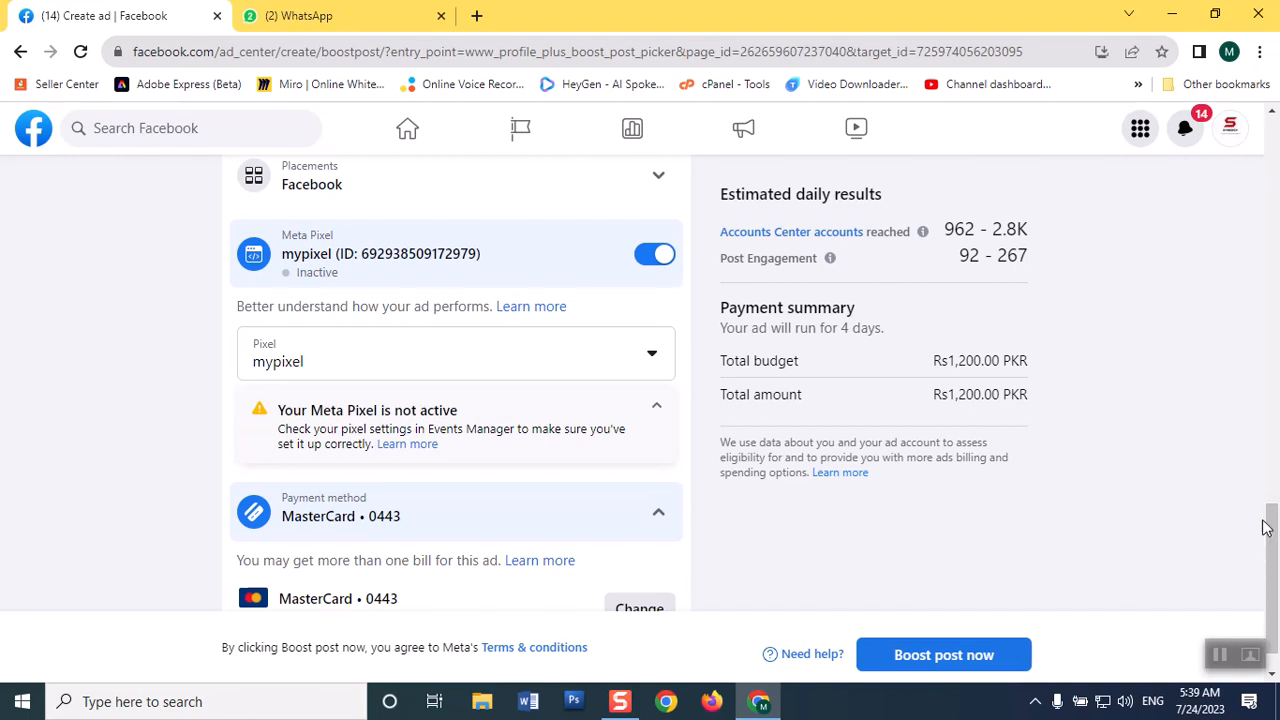
scroll(1265, 527, "down", 1)
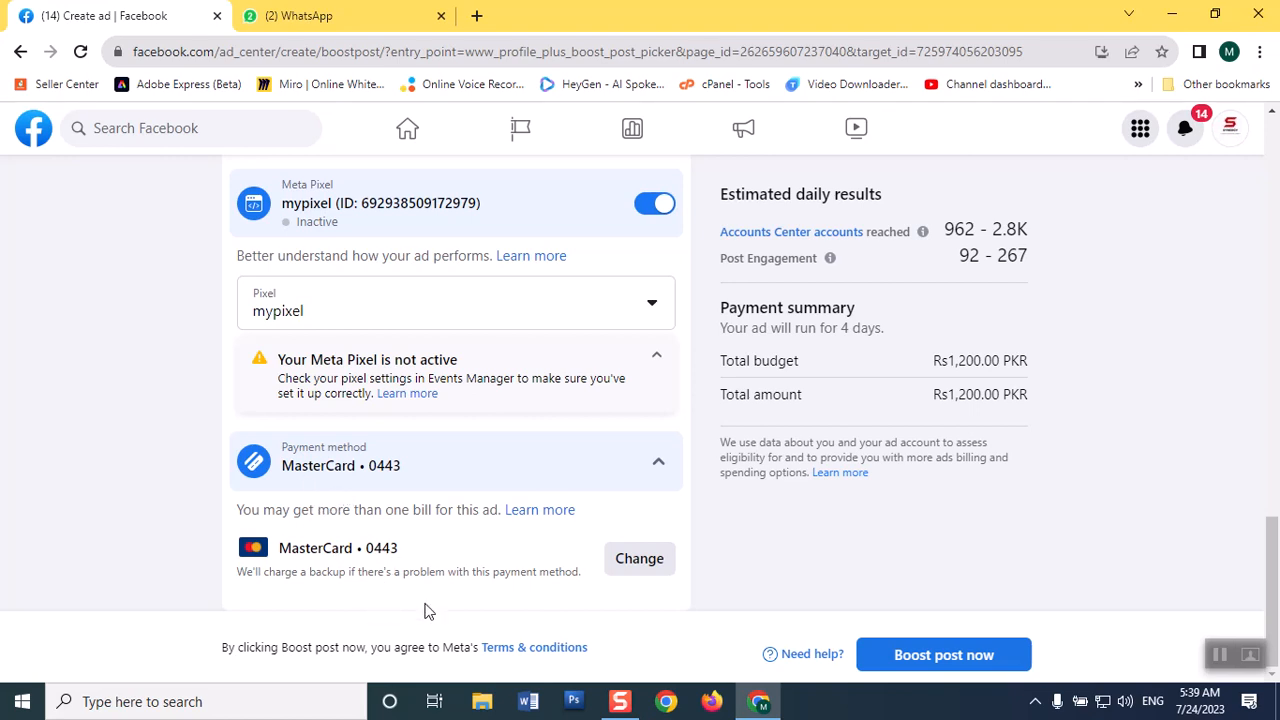
Examine the form for adding a debit or credit card as payment method, and close it without entering details.
left_click(627, 565)
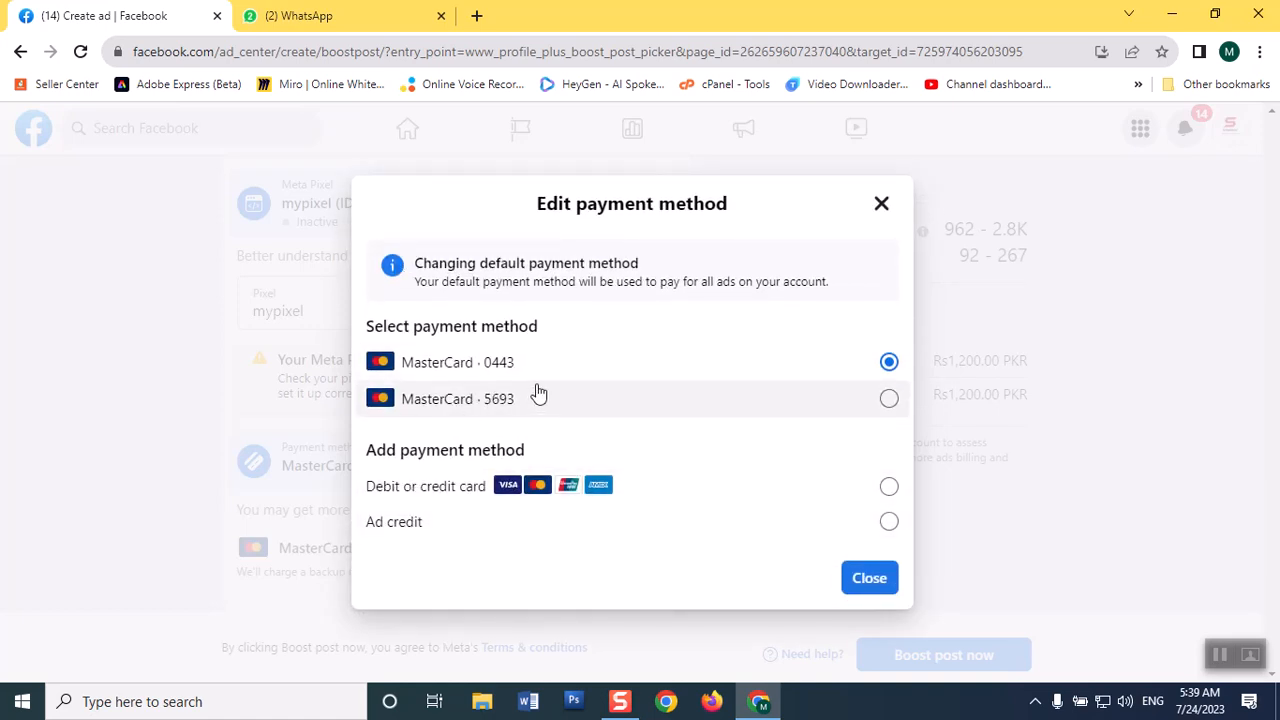
left_click(888, 487)
left_click(872, 578)
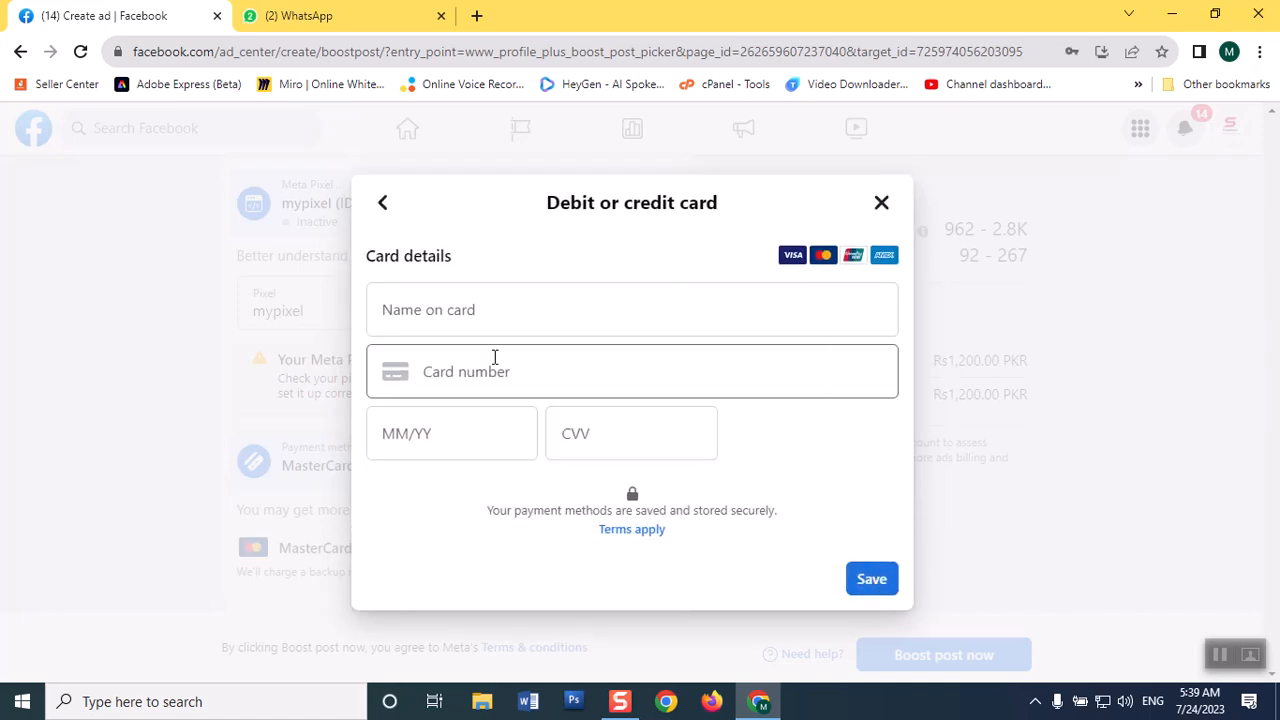
left_click(461, 305)
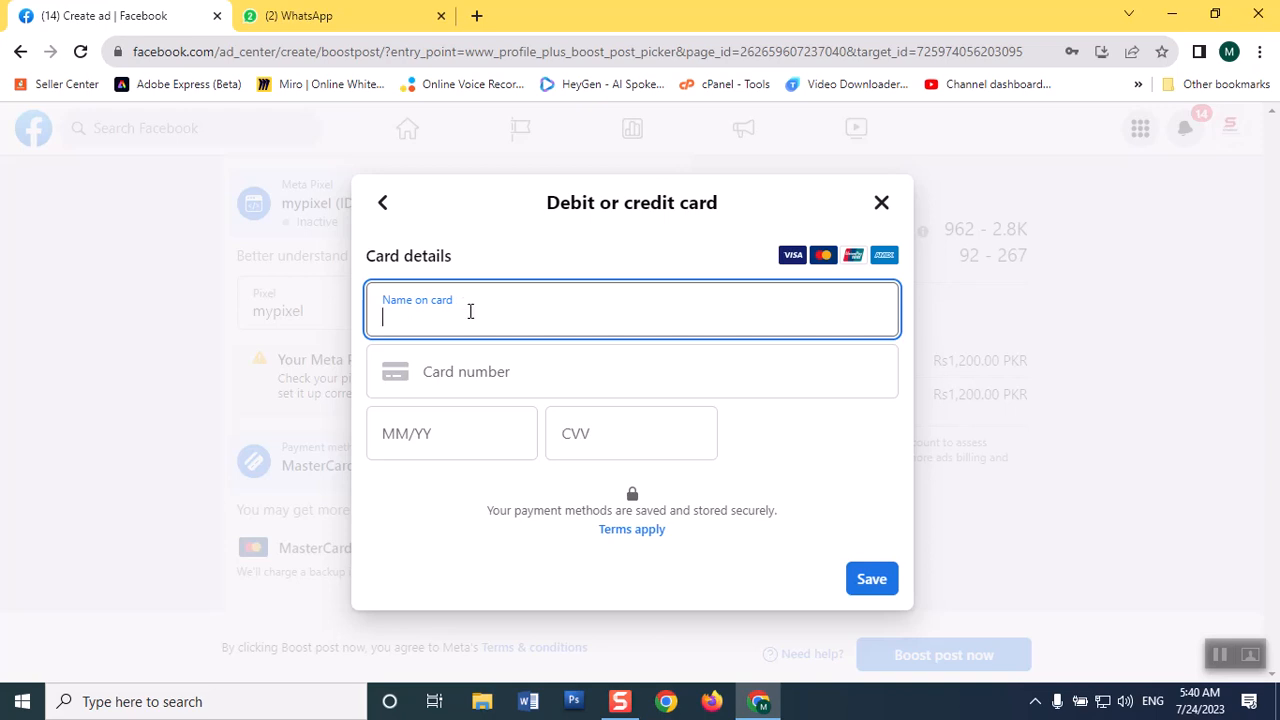
left_click(431, 372)
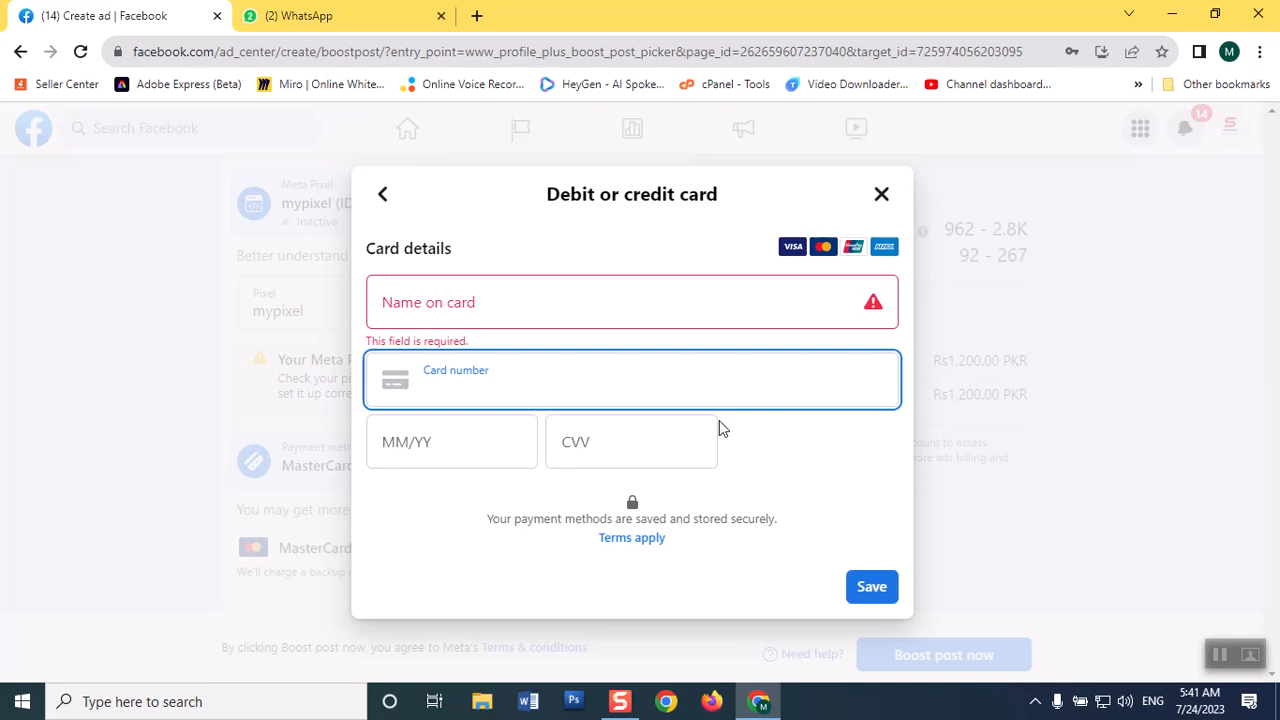
left_click(880, 199)
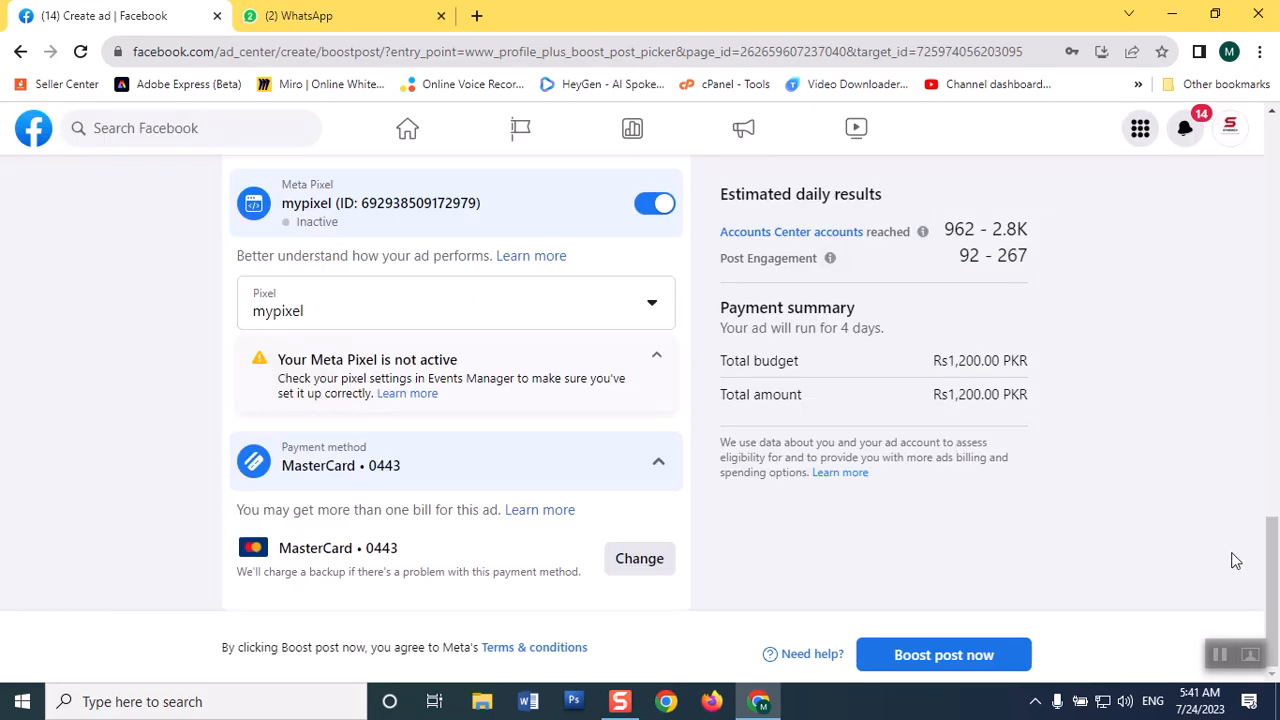
Submit the post boost, dismiss the ad creation summary and look over the new ad's details page.
left_click_drag(1270, 560, 1268, 465)
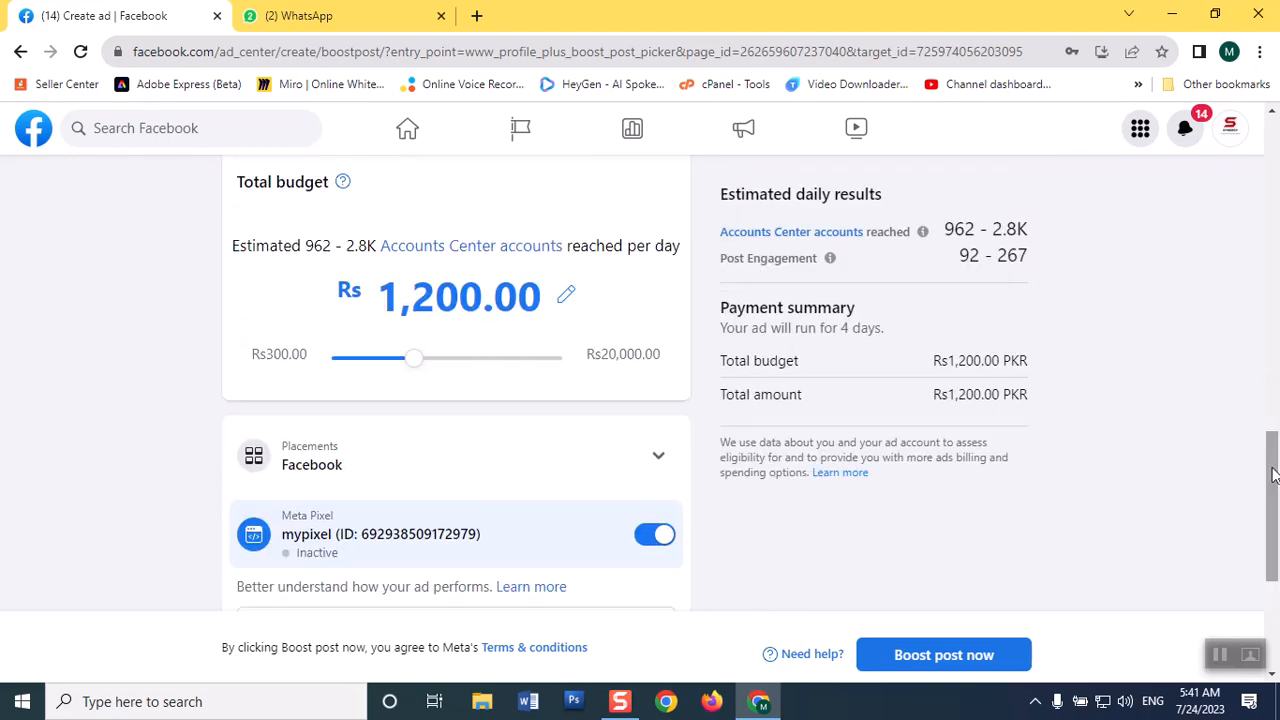
left_click(935, 655)
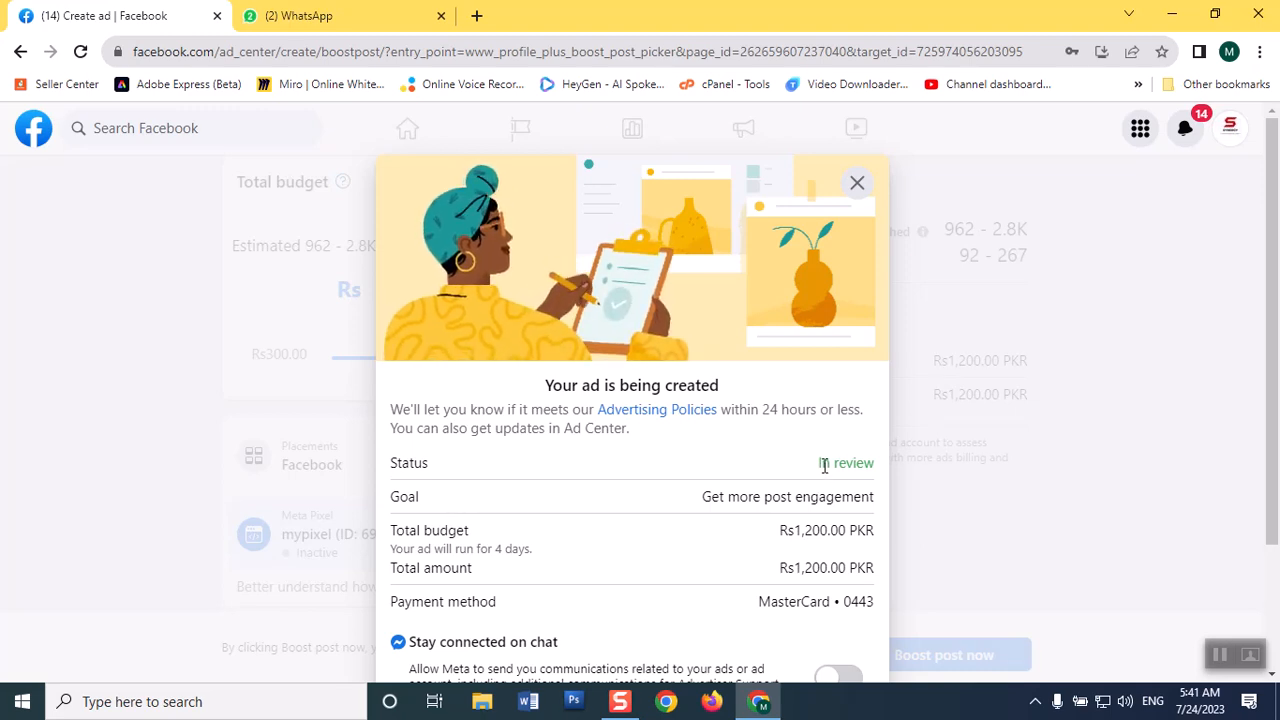
left_click(858, 184)
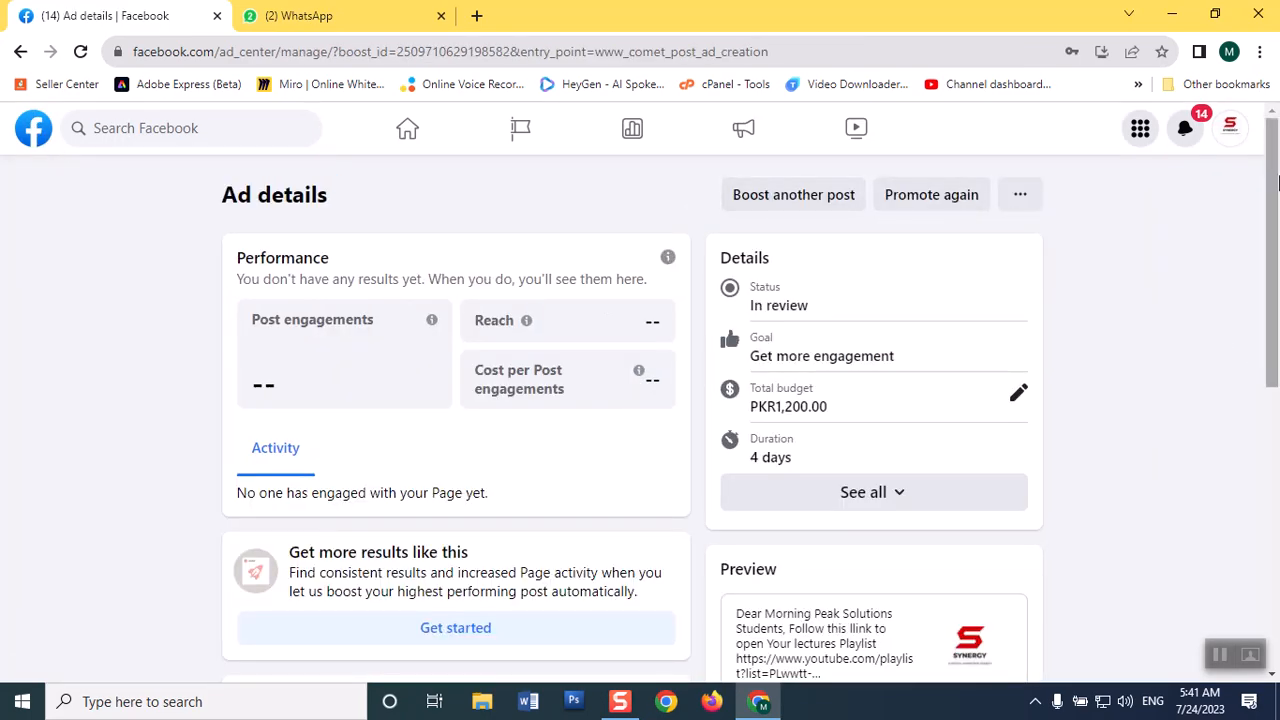
left_click_drag(1278, 190, 1249, 286)
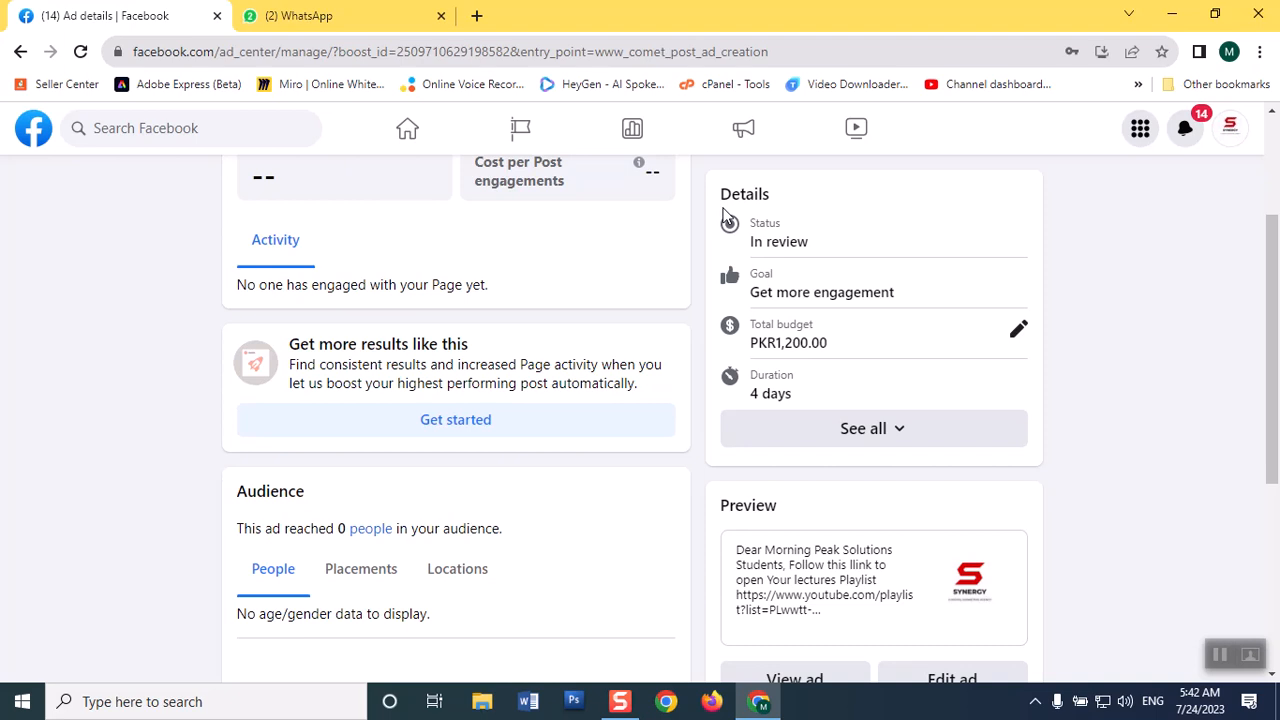
left_click_drag(1266, 434, 1260, 217)
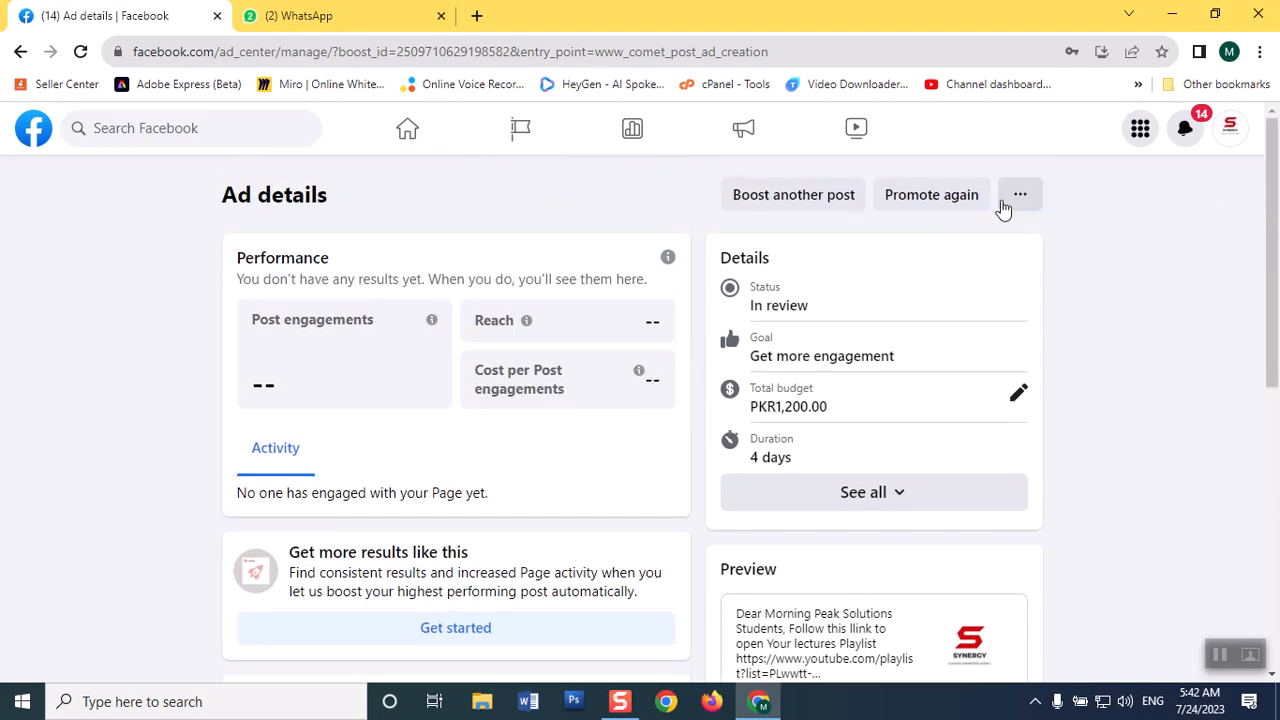
Go to the Ad Center from the home feed and open the details of the recent post engagements ad.
left_click(408, 133)
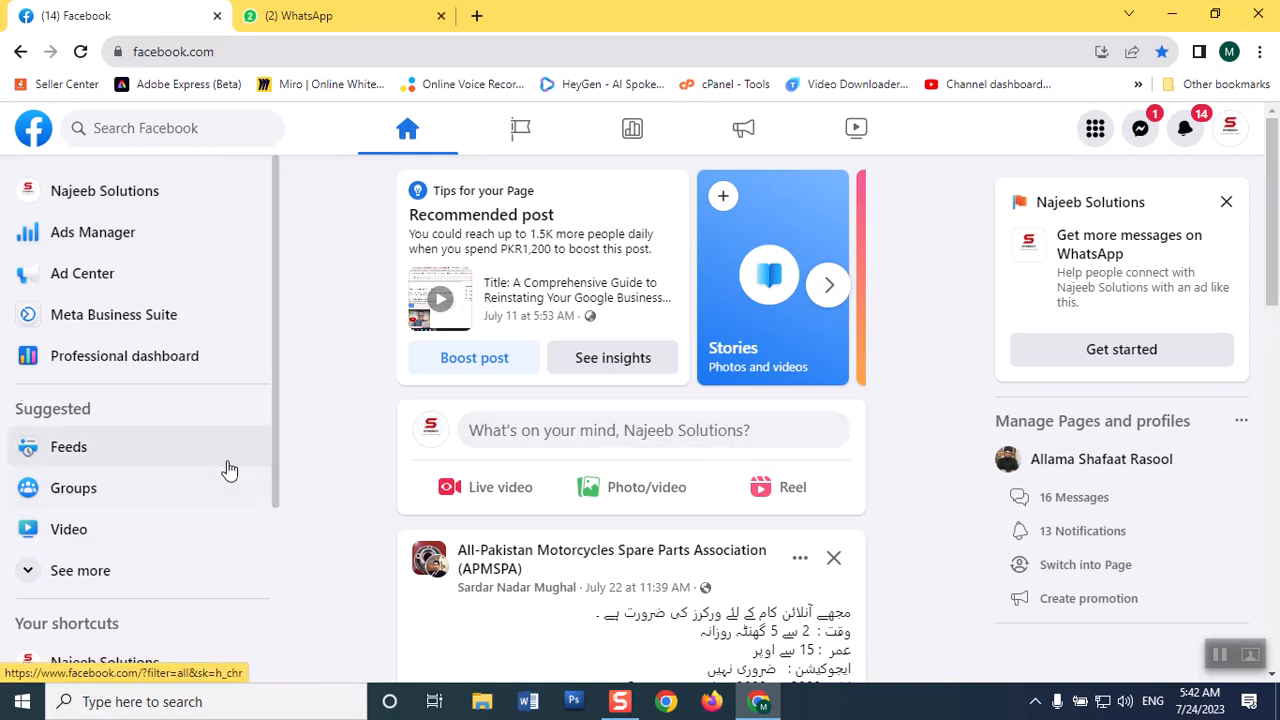
left_click(88, 293)
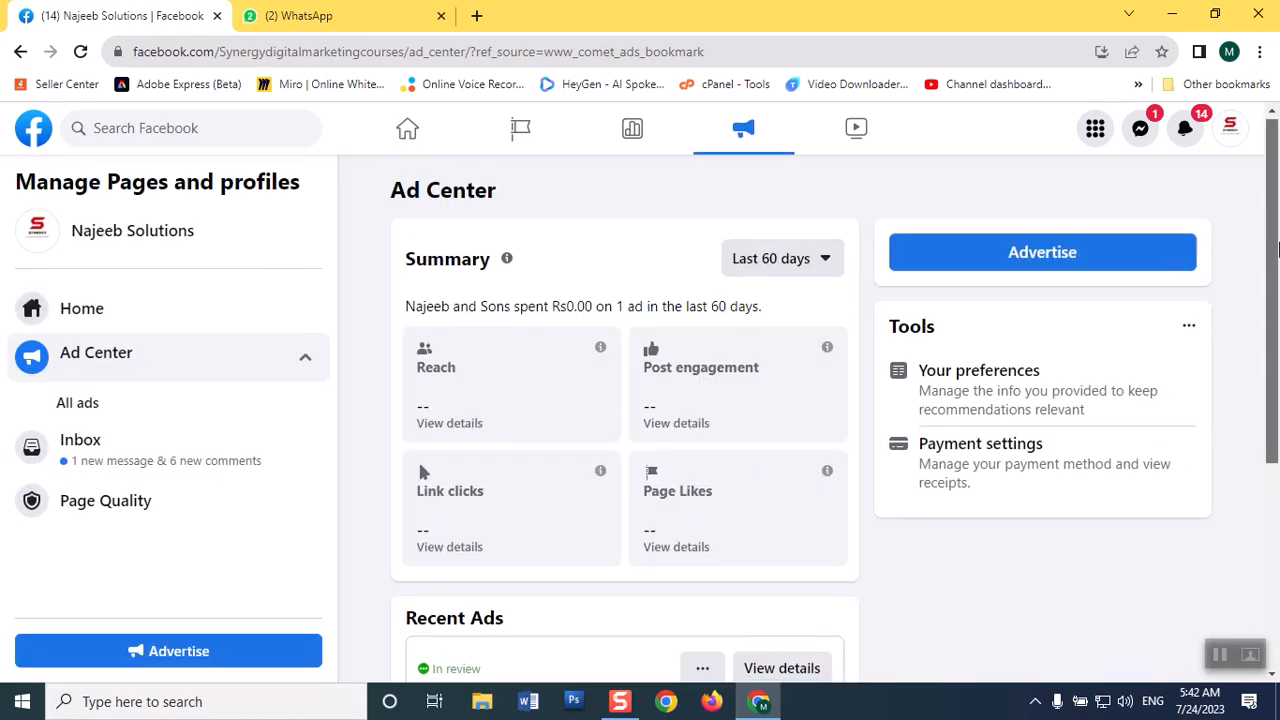
left_click_drag(1277, 240, 1277, 442)
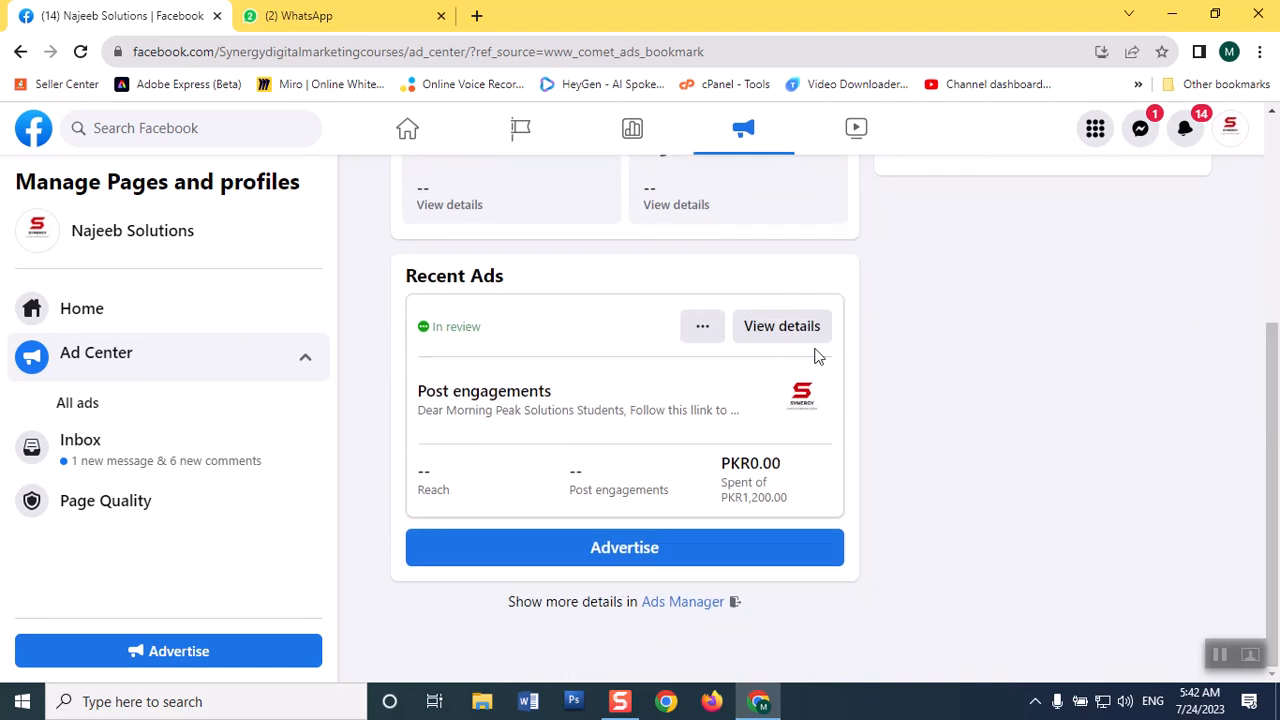
left_click(703, 328)
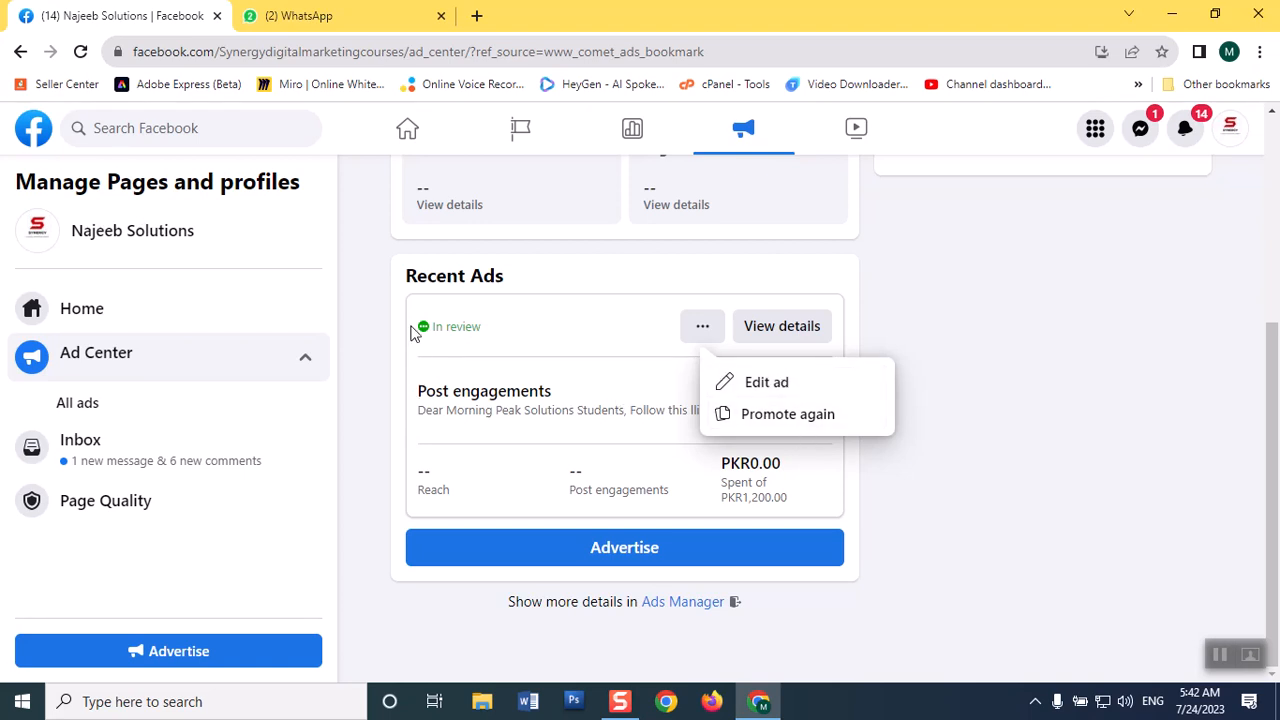
left_click(779, 334)
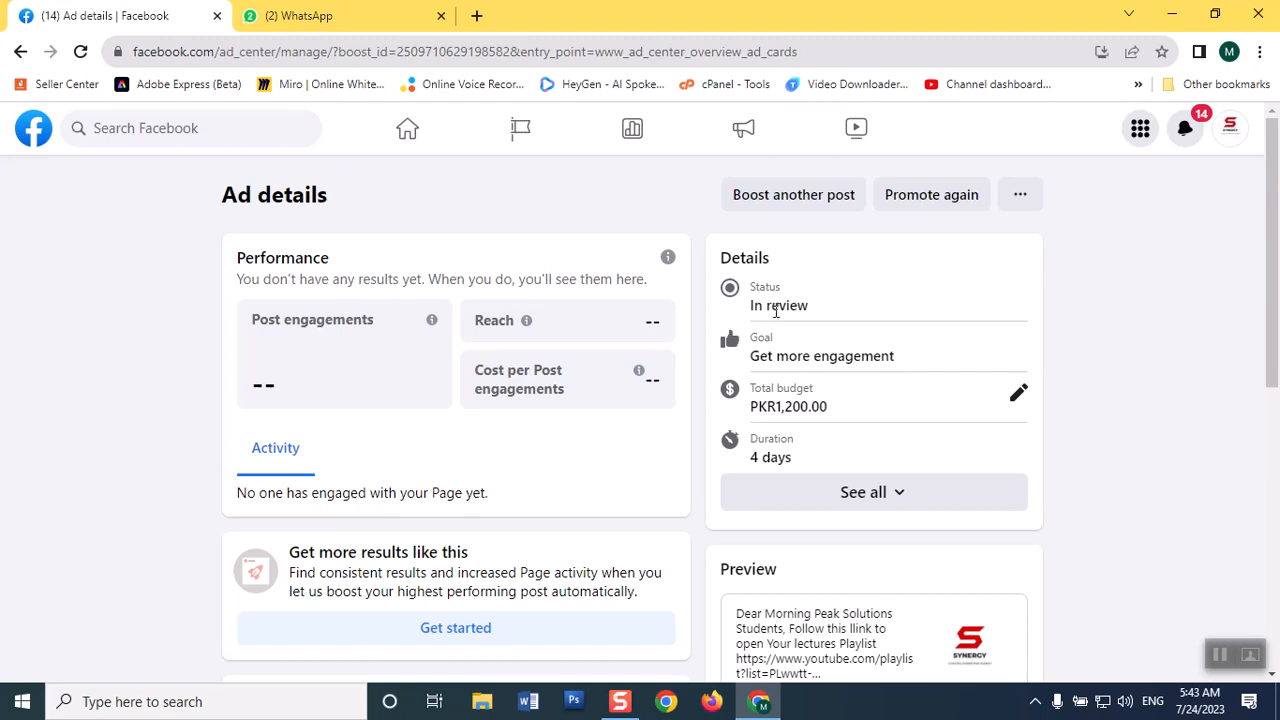
Start a problem report for the ad as Something went wrong, including the complete logs and diagnostics.
left_click(1020, 196)
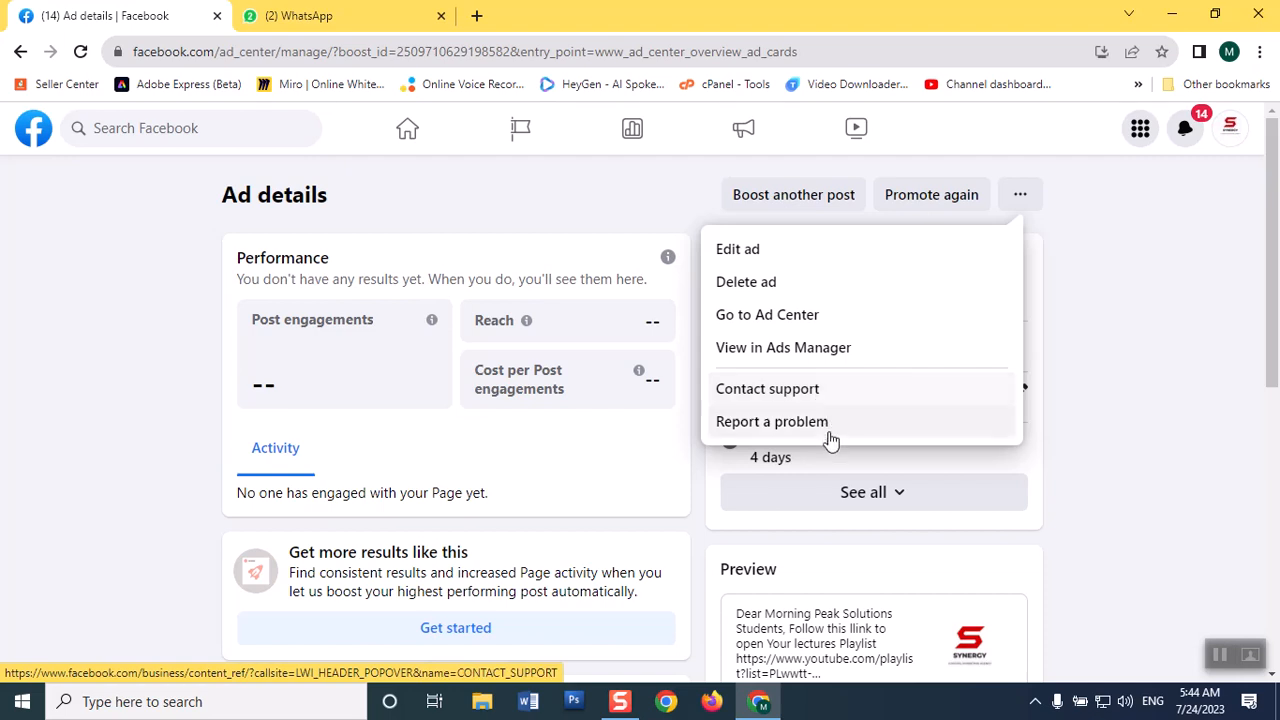
left_click(829, 433)
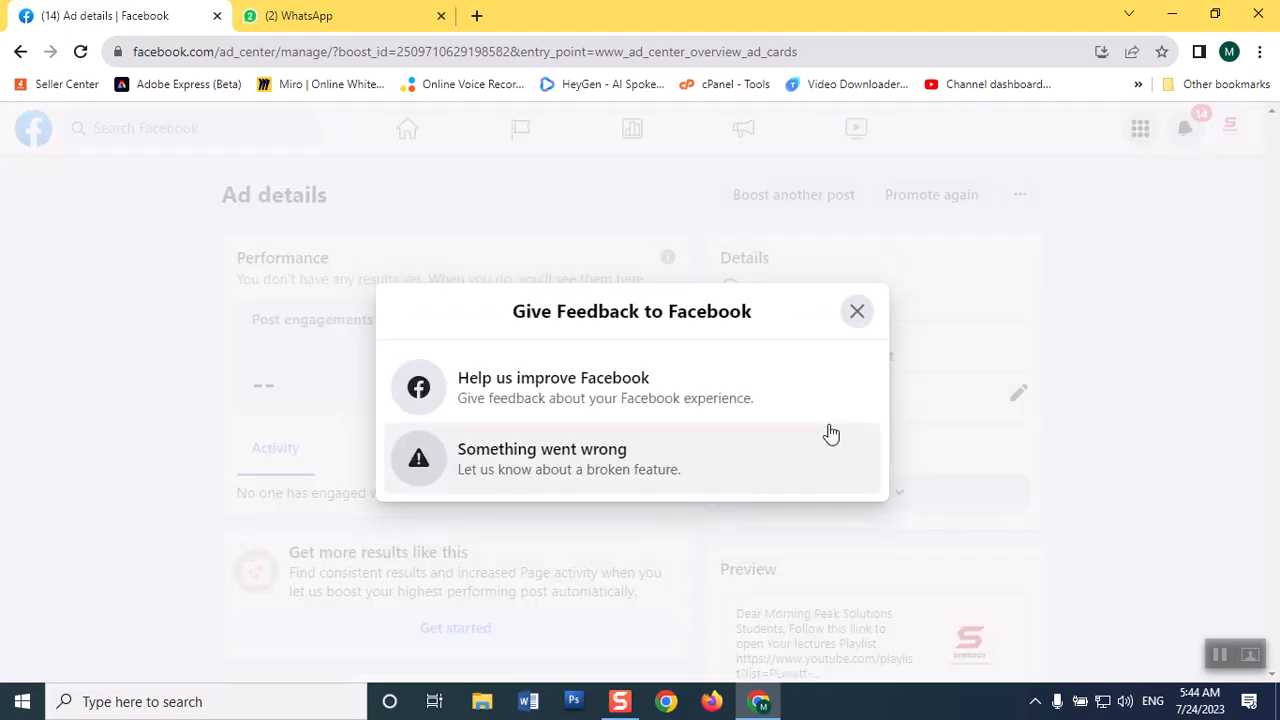
left_click(594, 472)
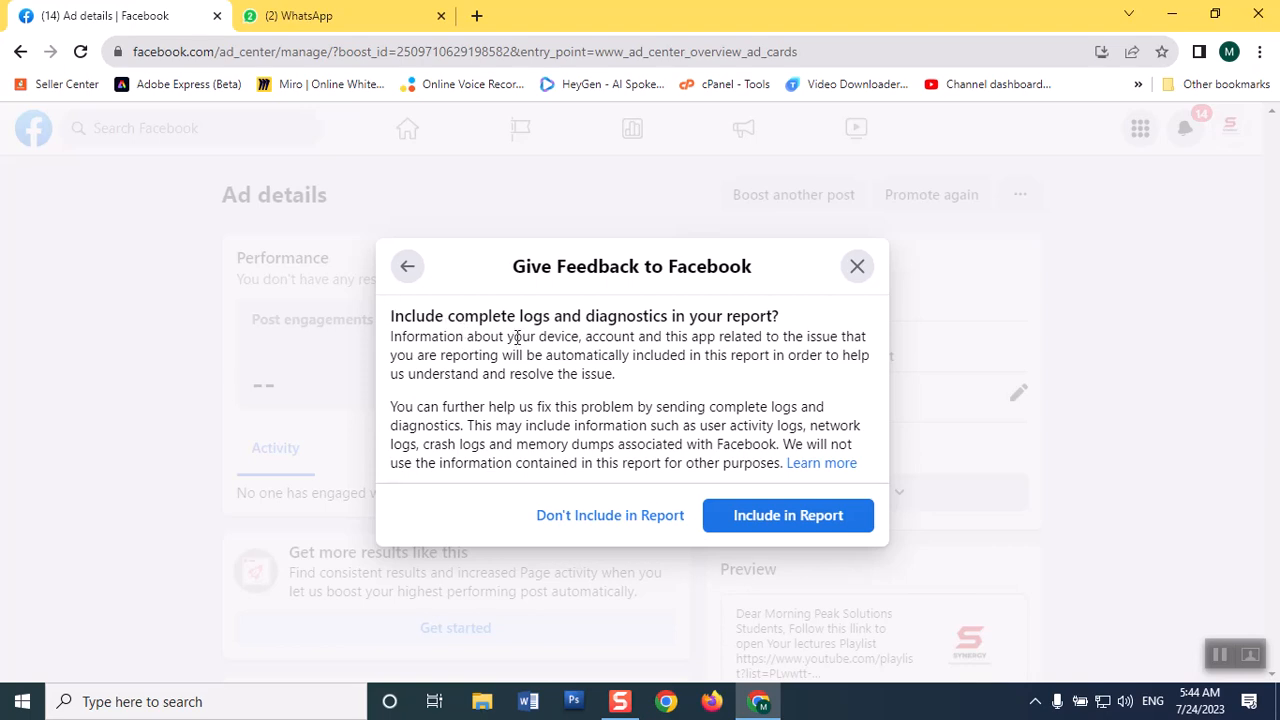
left_click(786, 518)
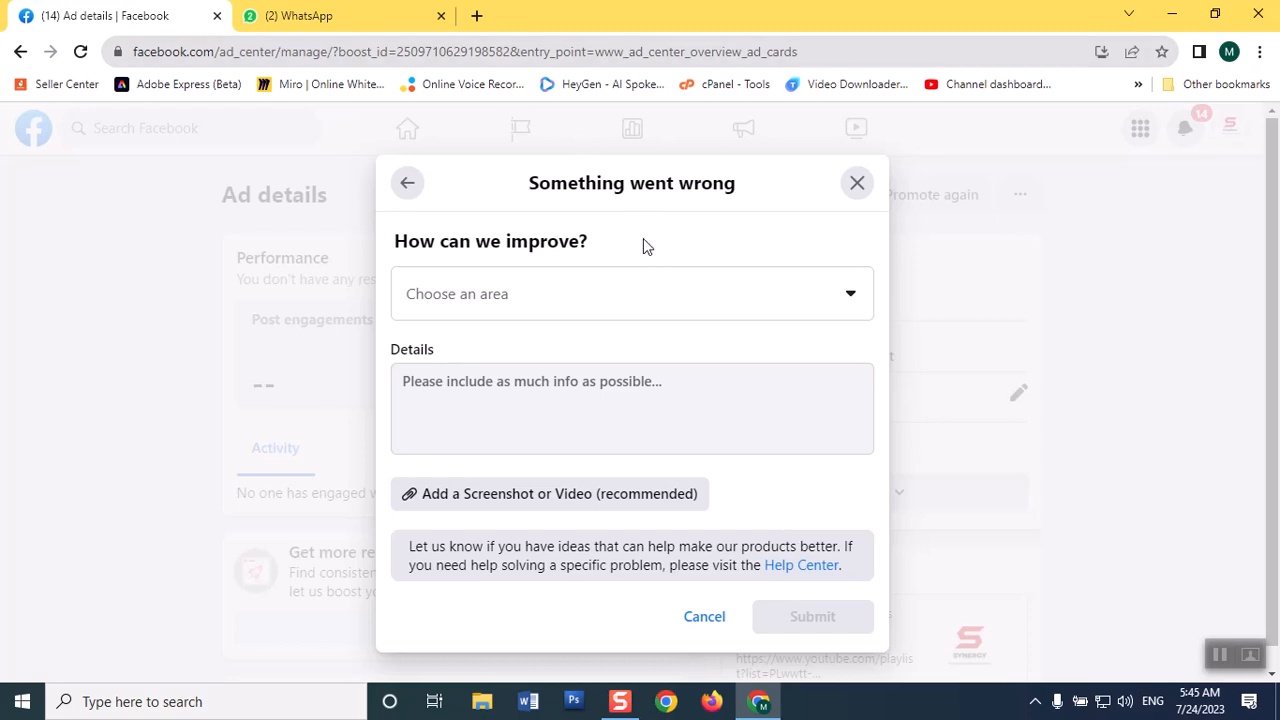
Set the problem report to Ads, Ad review and approval, Ad in review for over 24 hours, and cancel it without submitting.
left_click(714, 316)
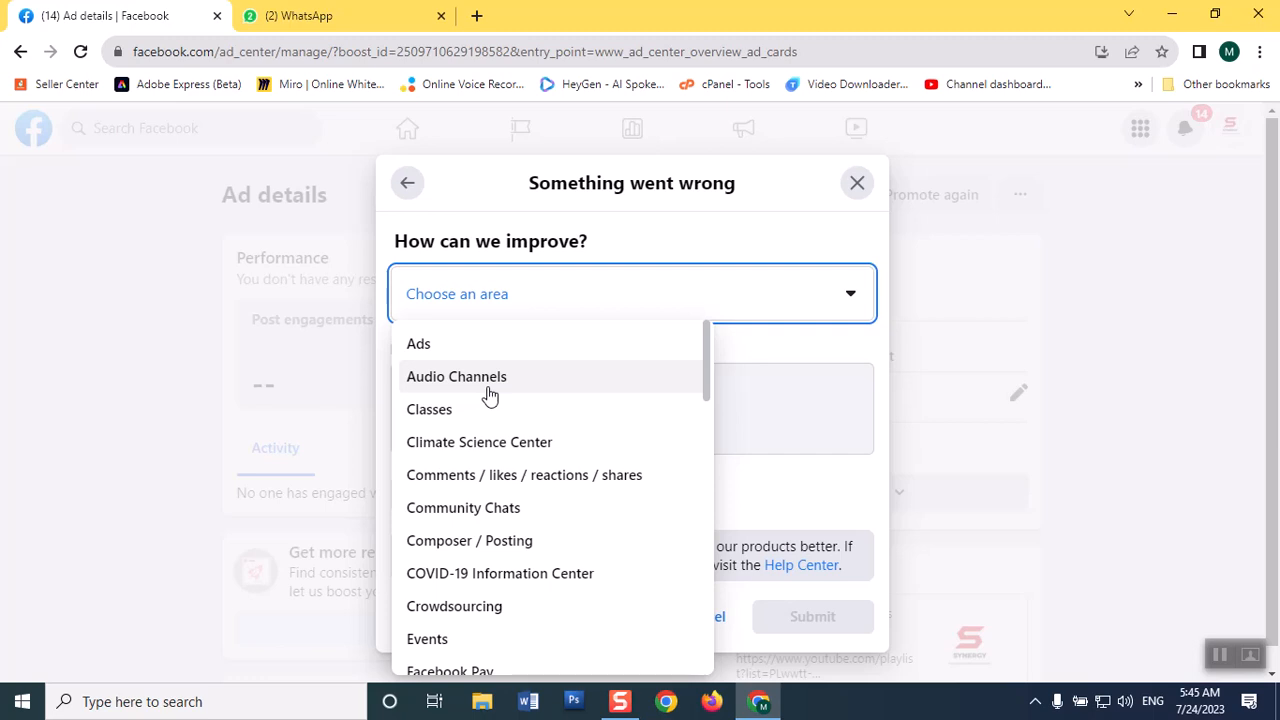
left_click(450, 348)
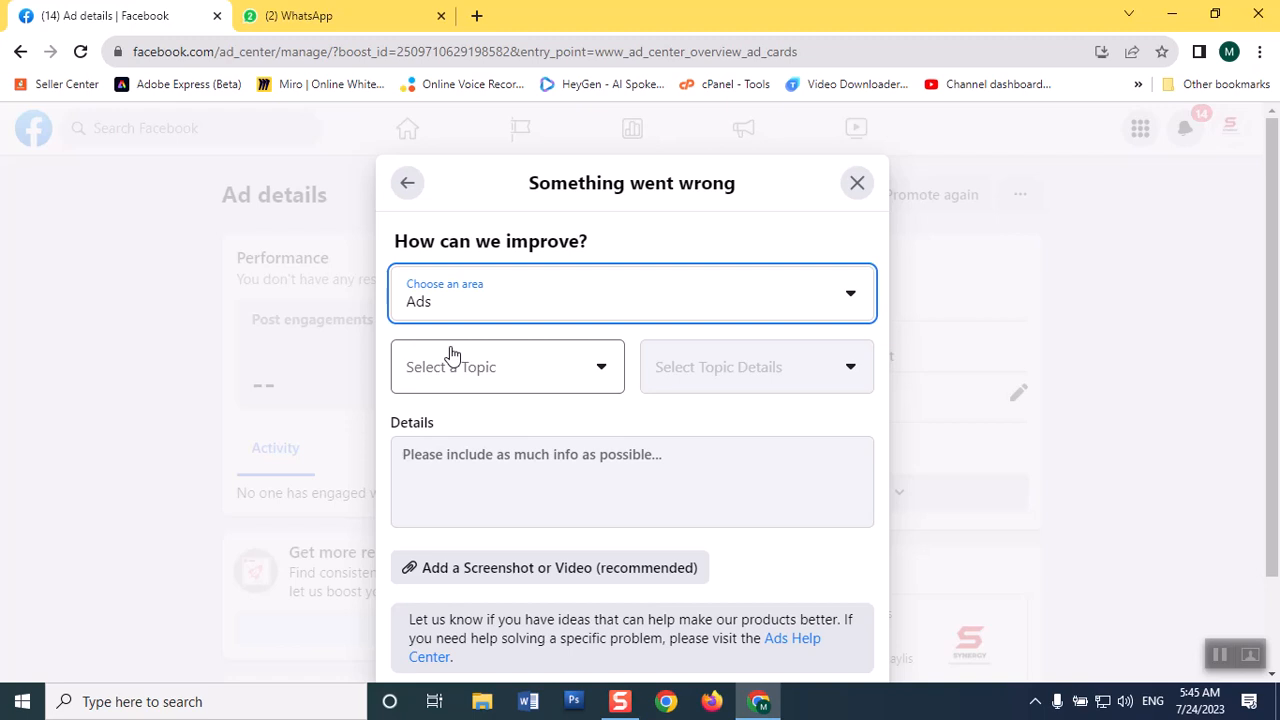
left_click(536, 378)
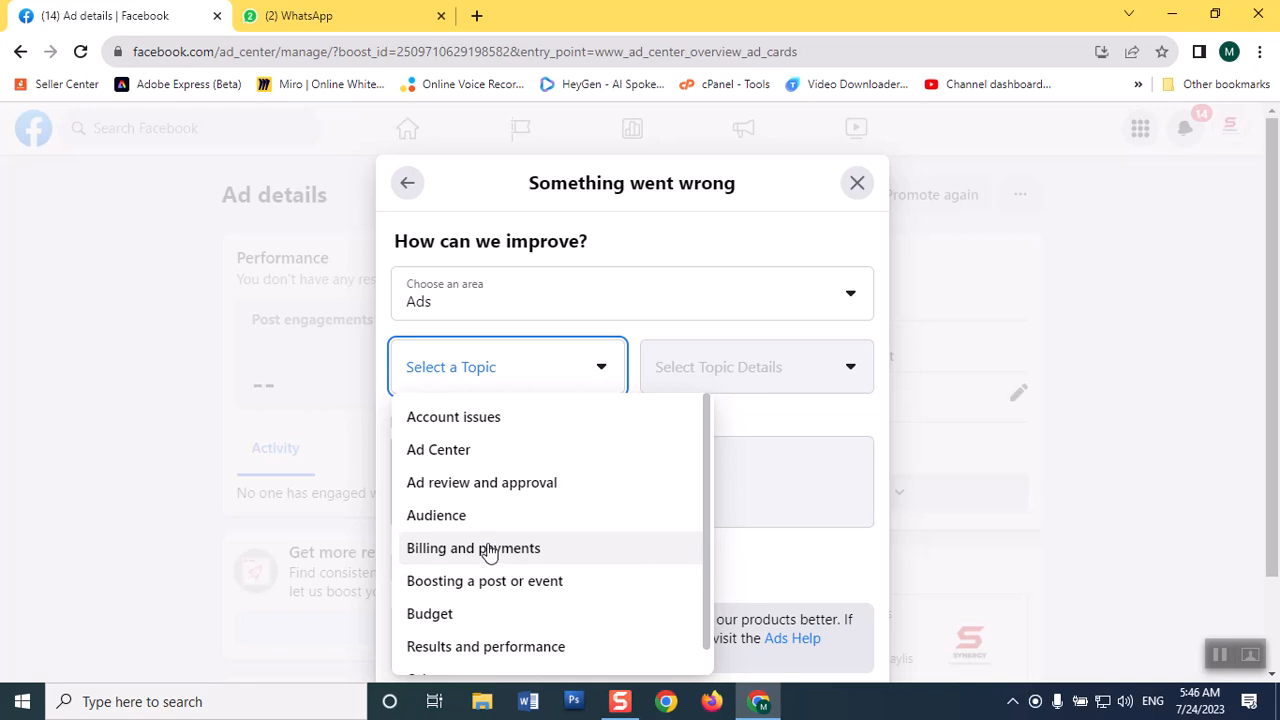
left_click(484, 482)
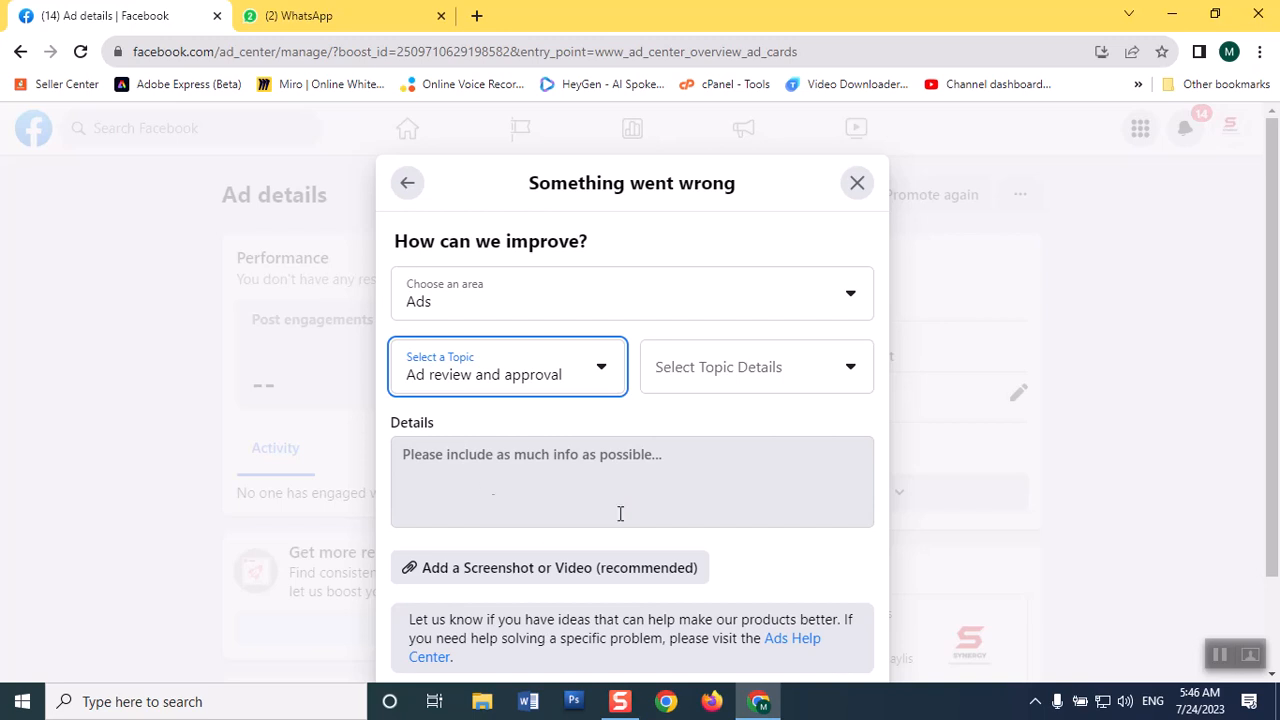
left_click(777, 374)
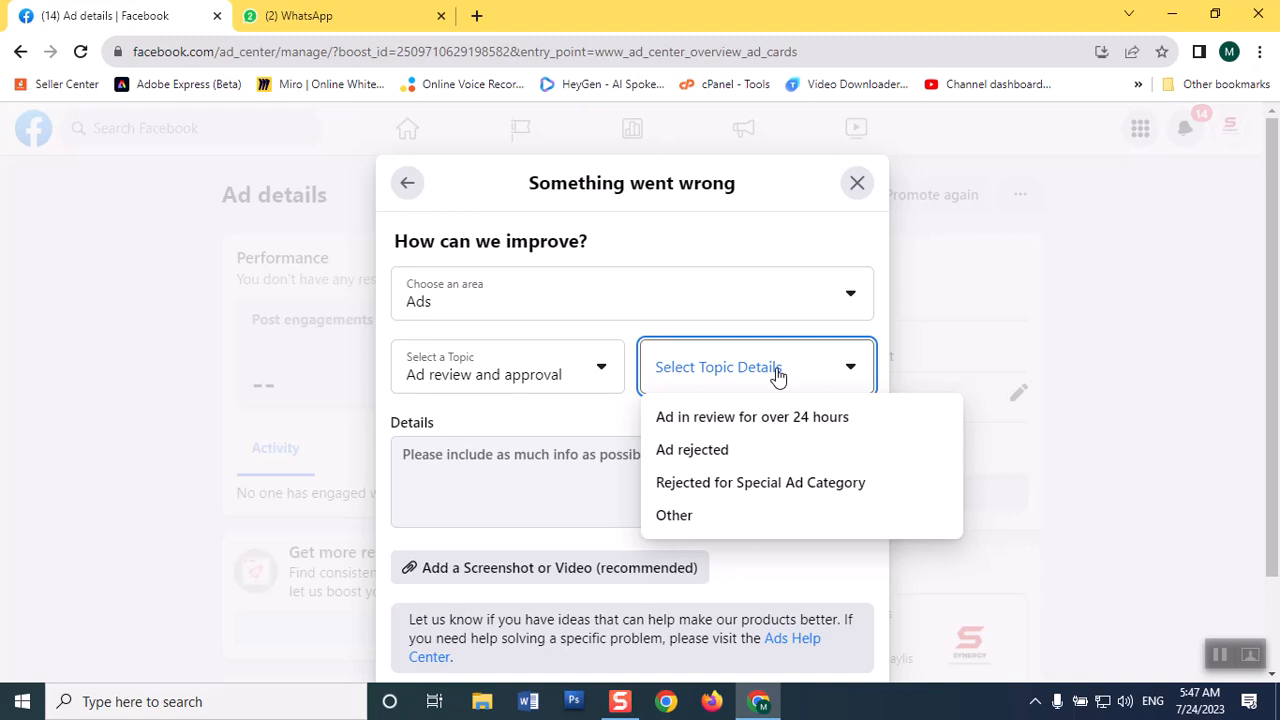
left_click(765, 428)
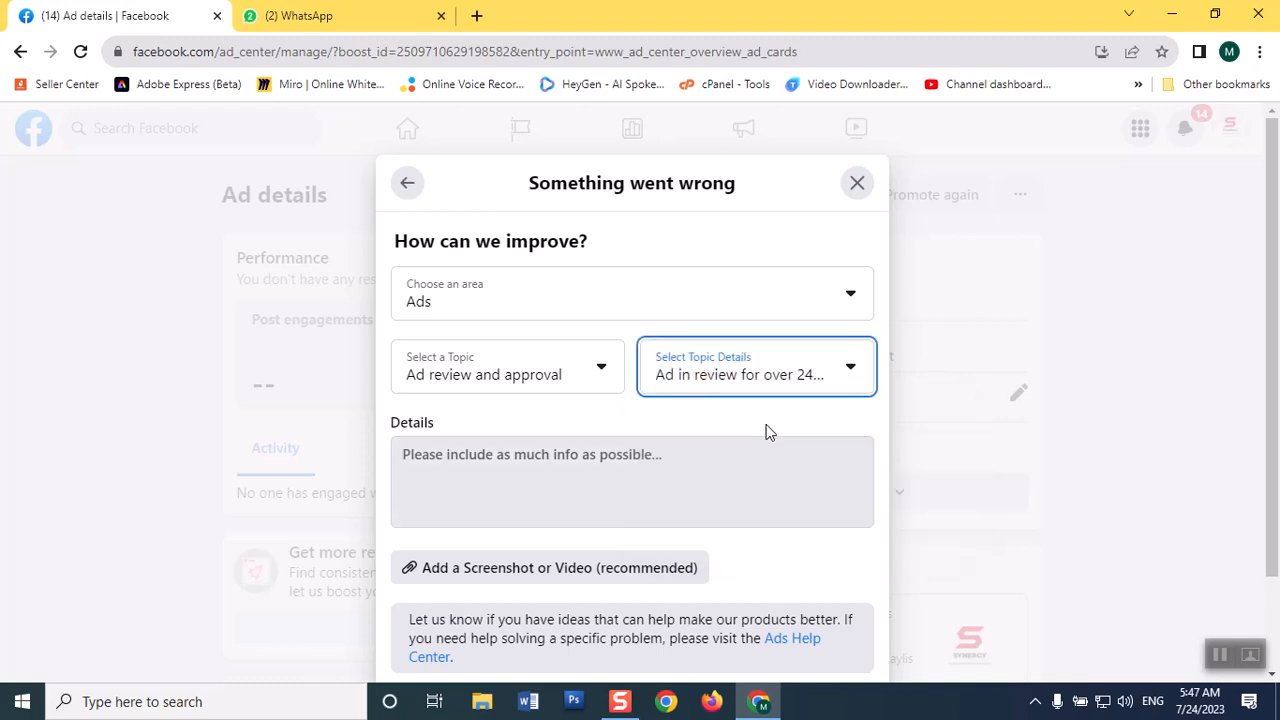
left_click(448, 465)
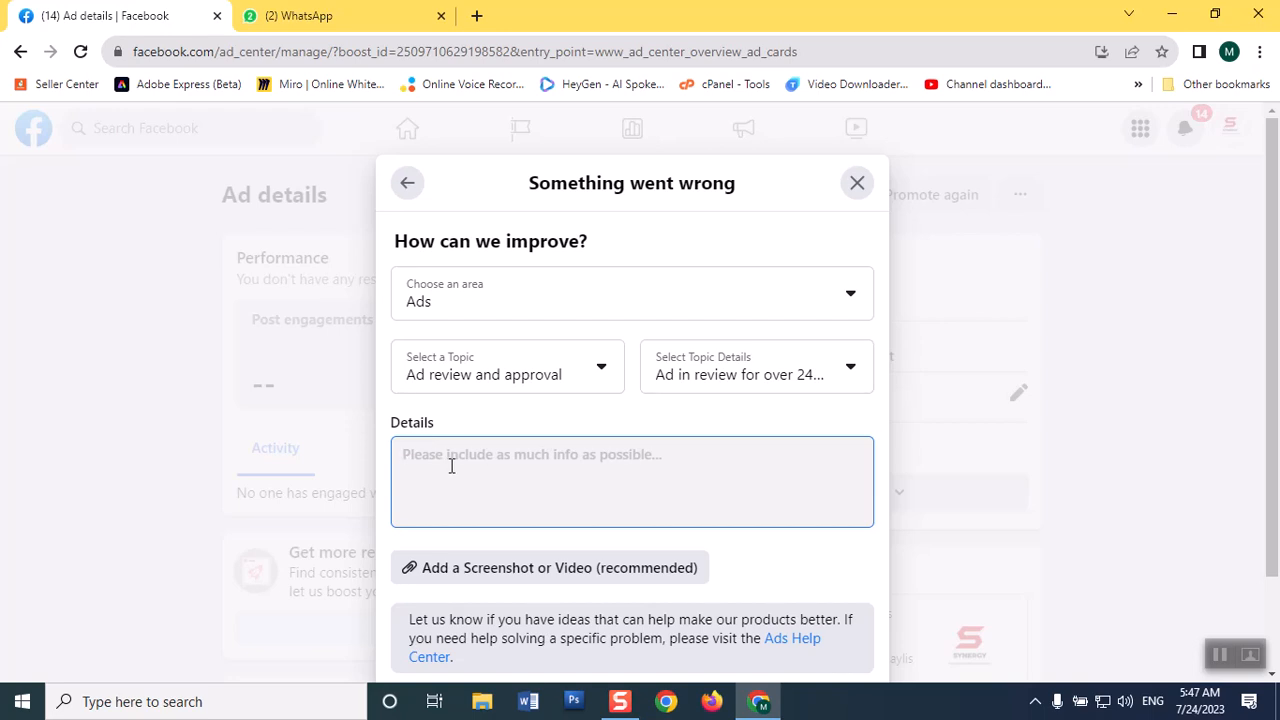
scroll(1275, 550, "down", 1)
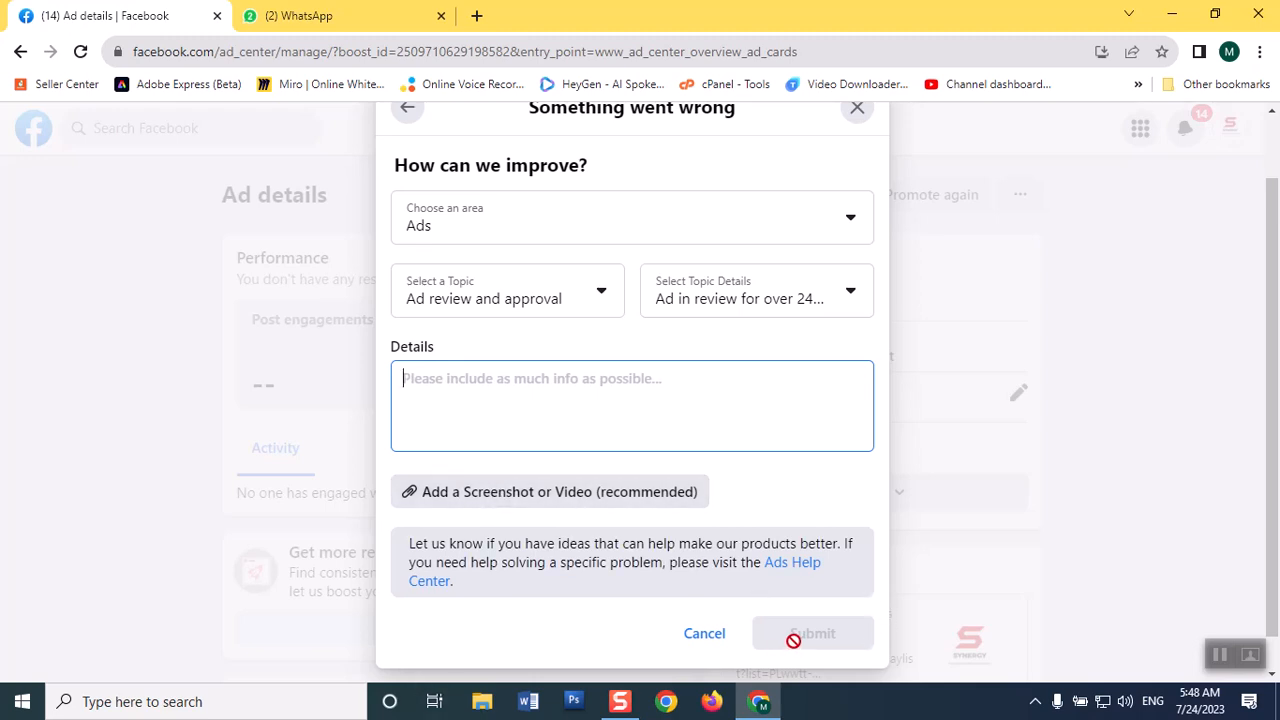
left_click(724, 634)
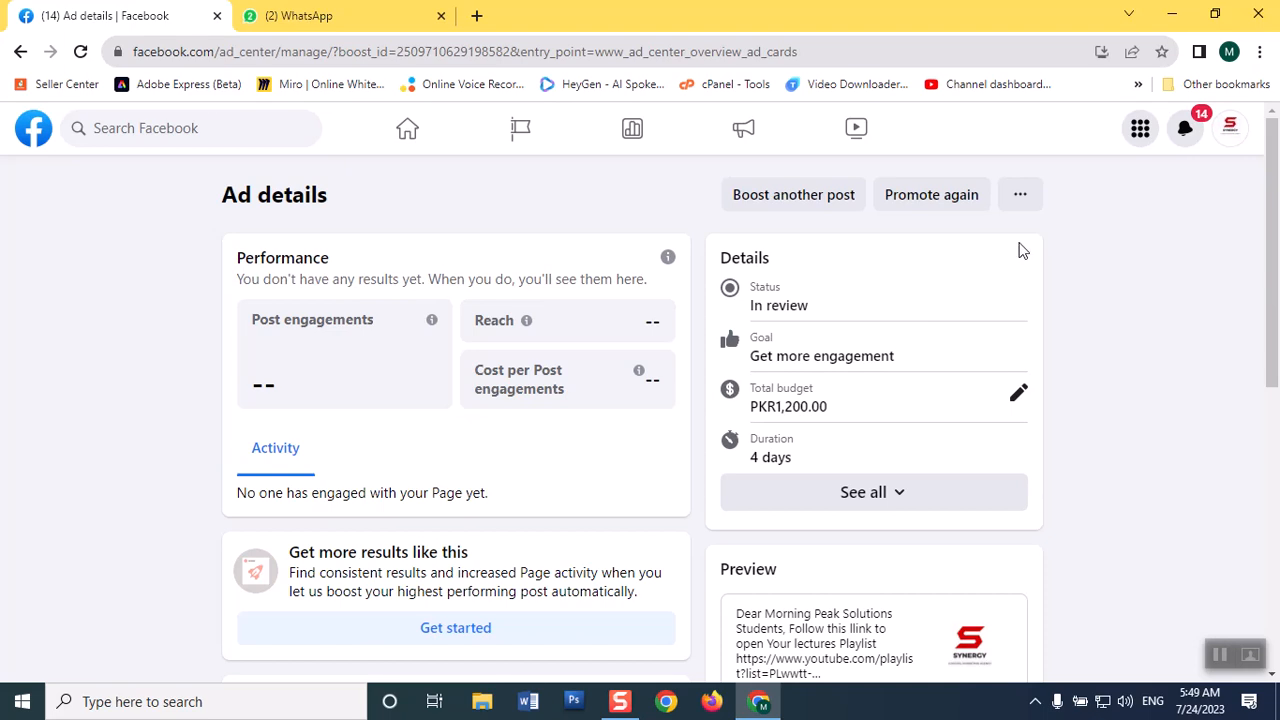
Delete the ad from its details page and confirm the deletion.
left_click(1020, 200)
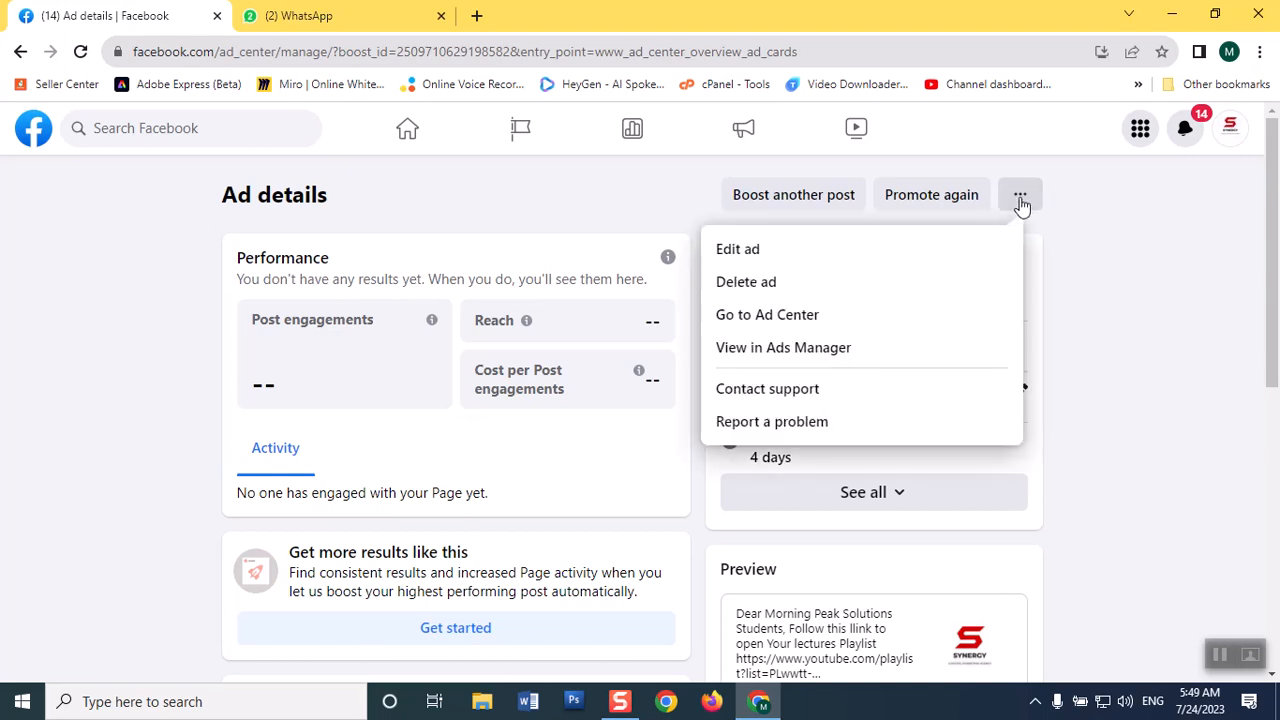
left_click(796, 285)
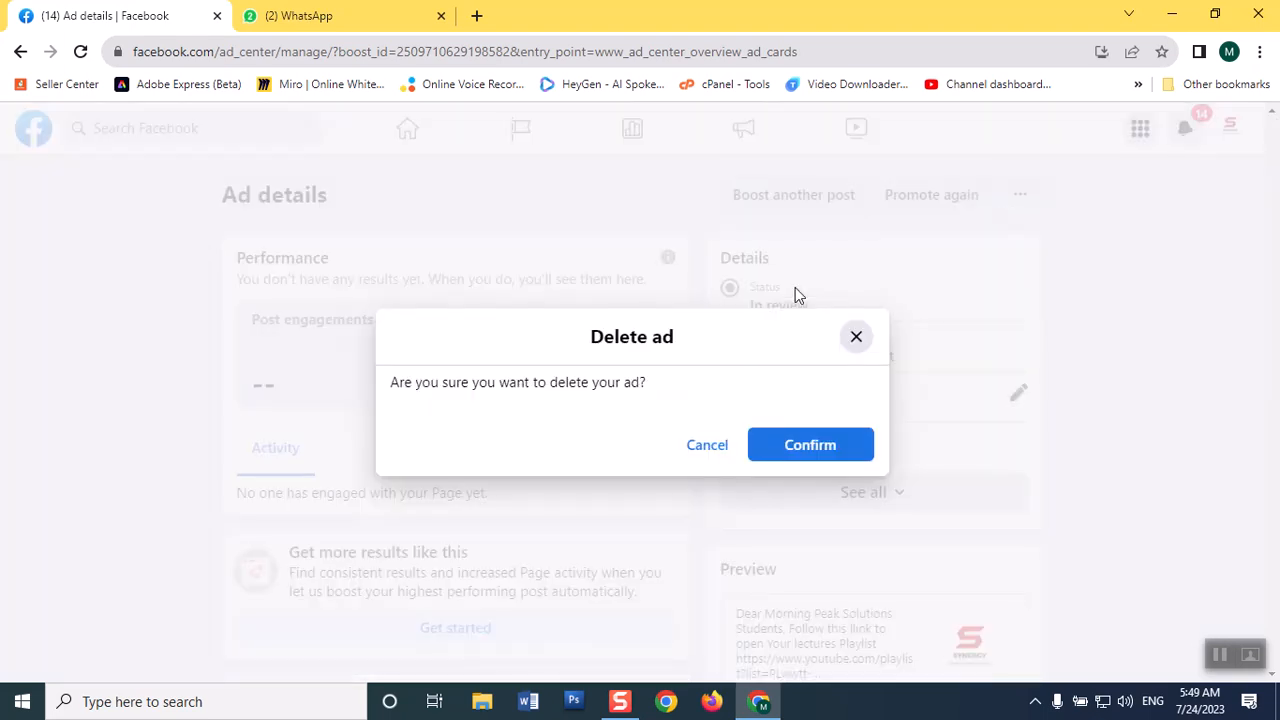
left_click(804, 455)
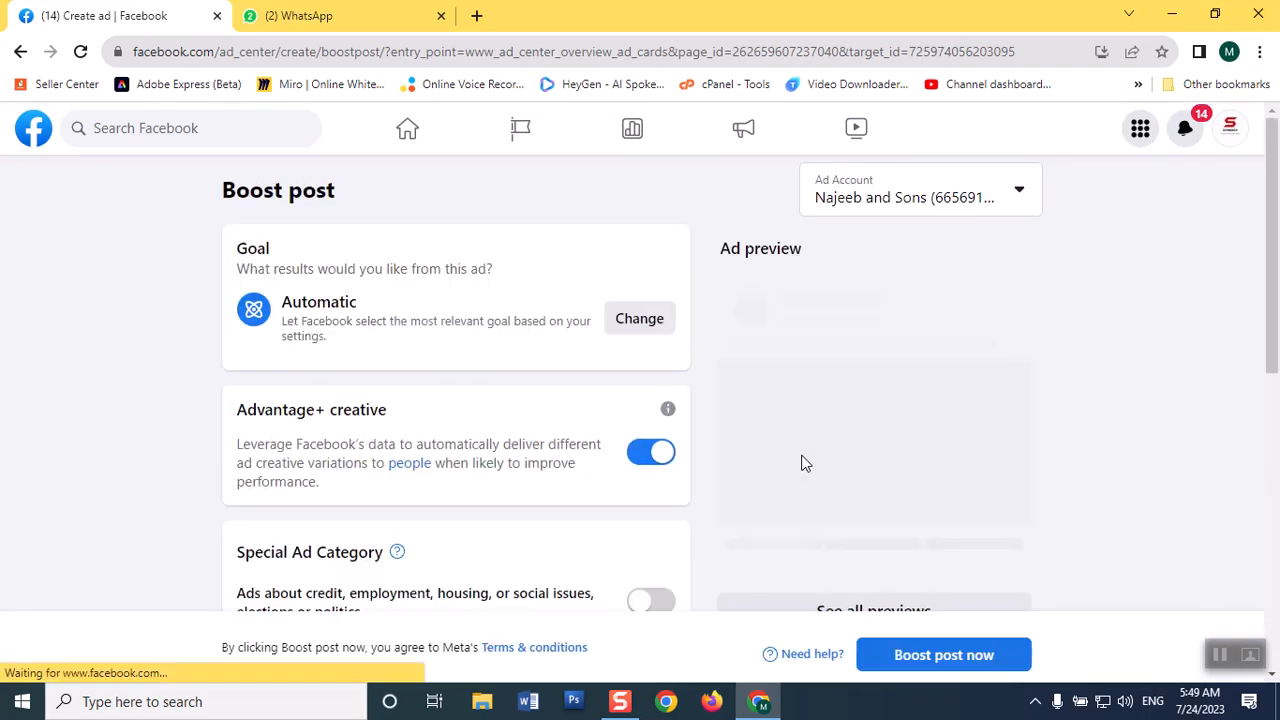
Leave the unsaved boost draft for the home feed and check the summary and recent ads in the Ad Center.
left_click(415, 137)
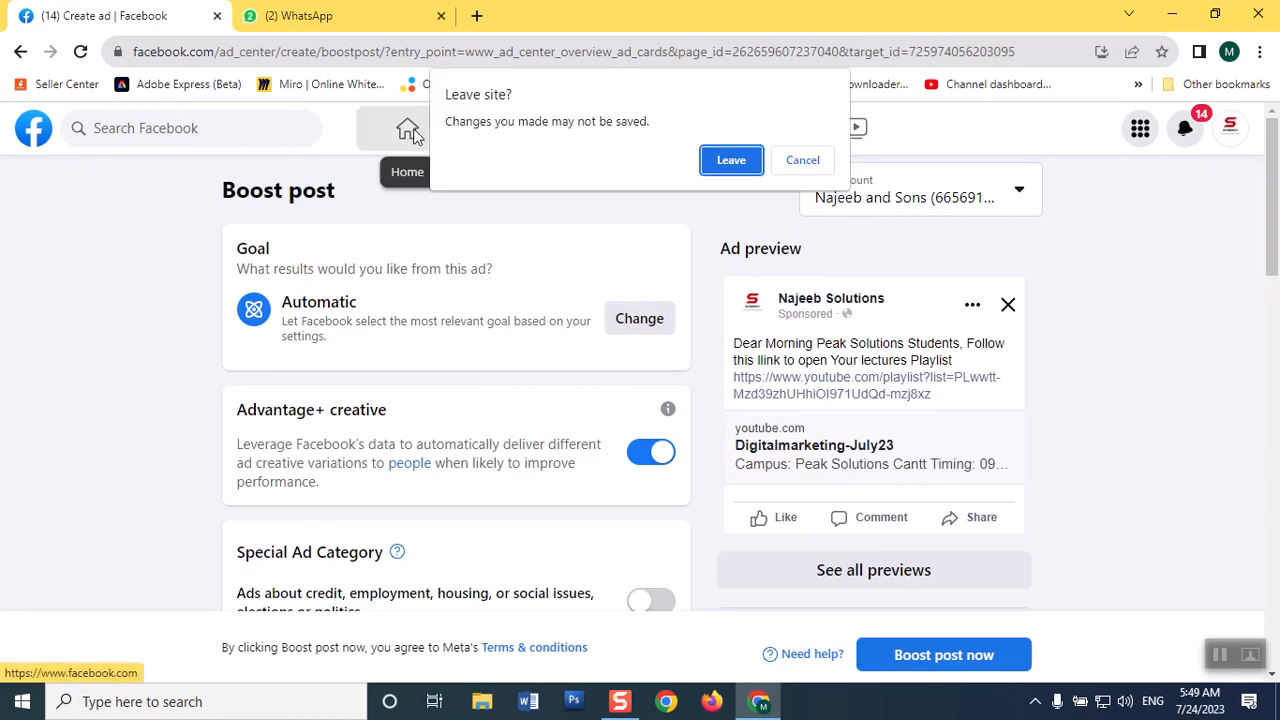
left_click(736, 164)
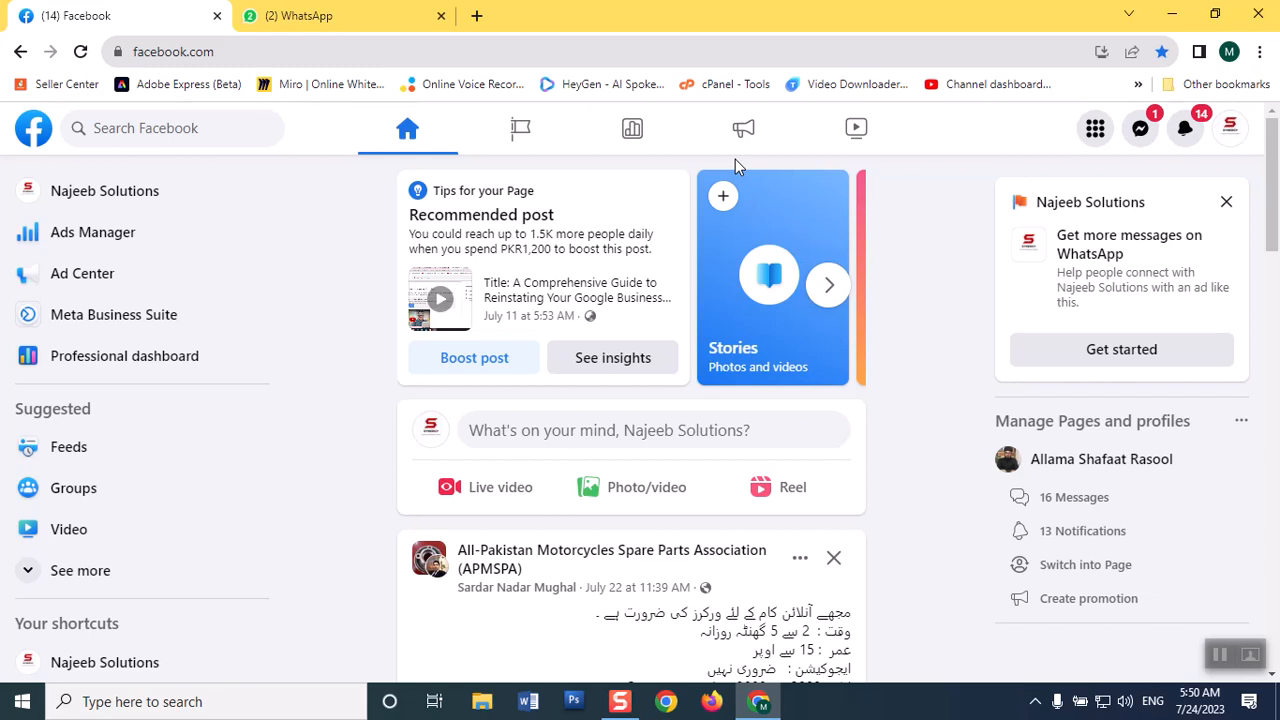
left_click(75, 288)
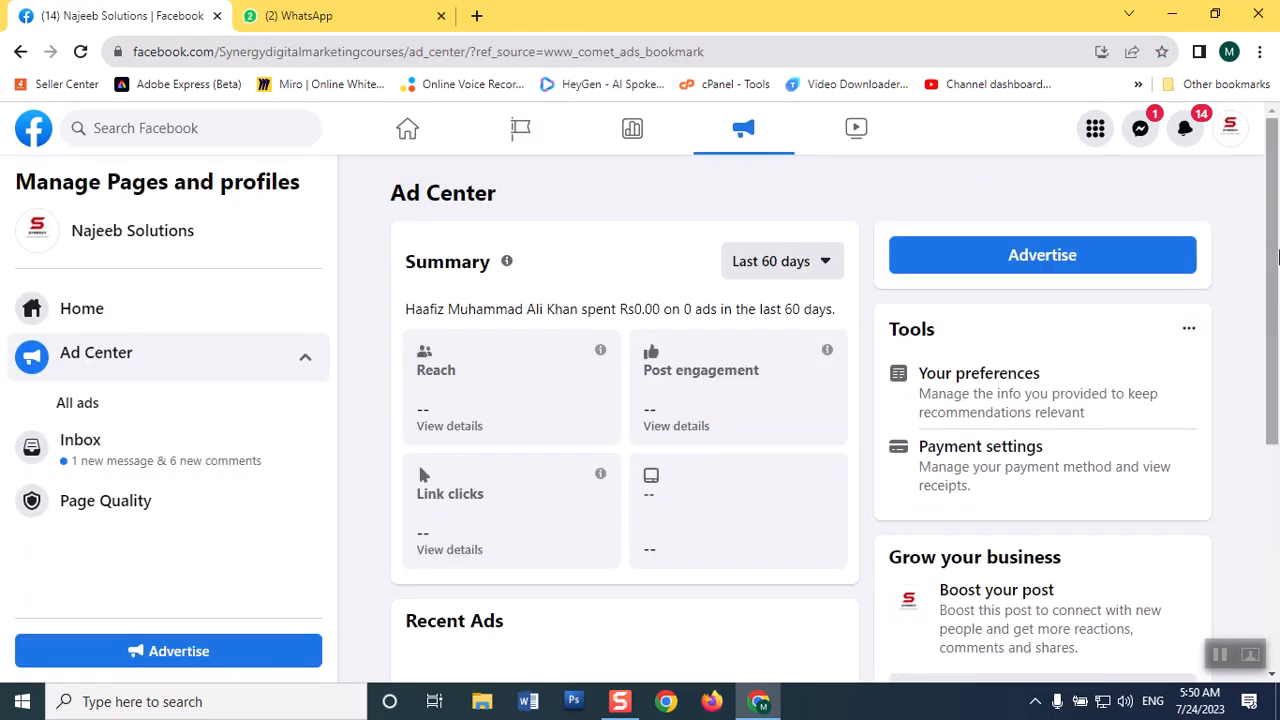
scroll(1270, 256, "down", 3)
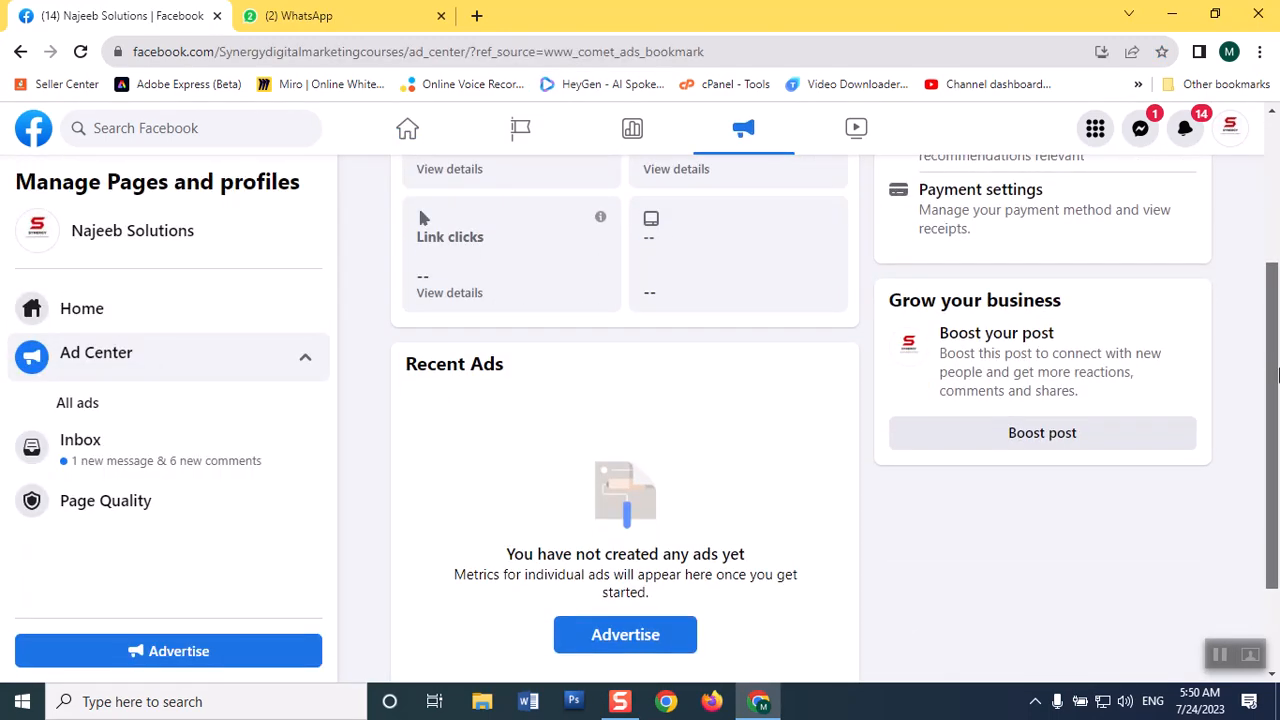
scroll(1240, 258, "up", 2)
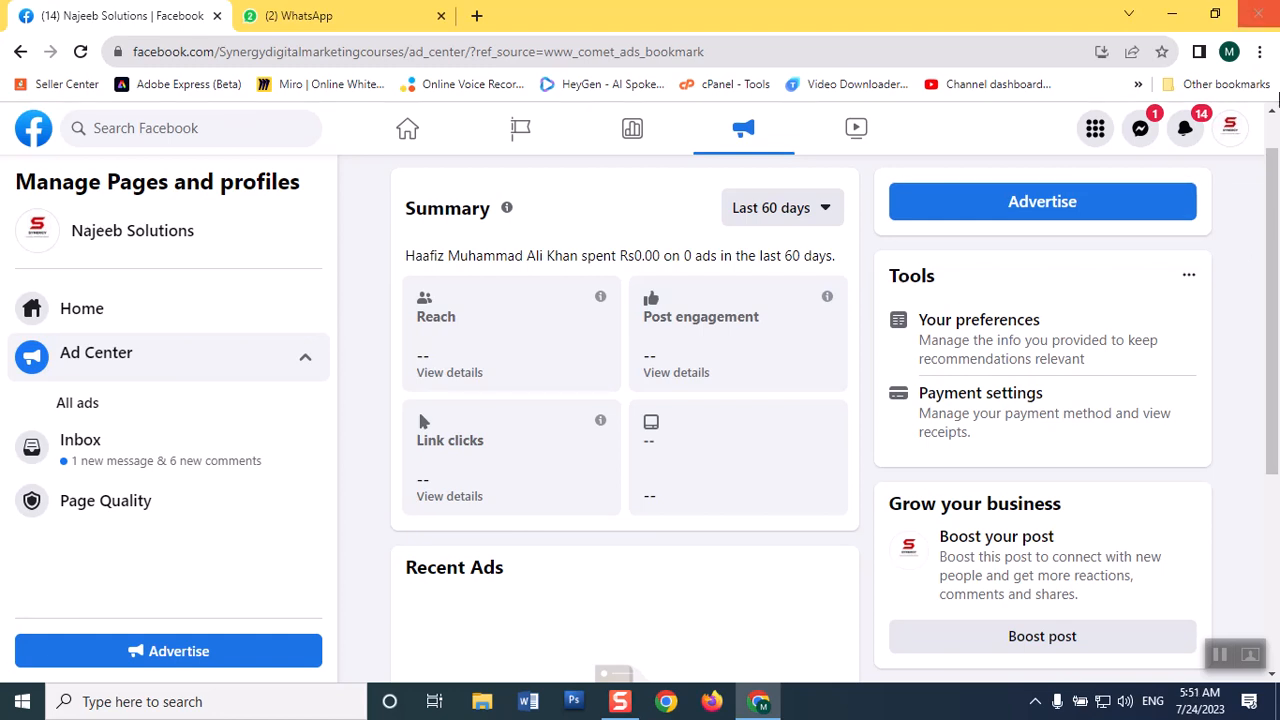
left_click_drag(1277, 198, 1277, 390)
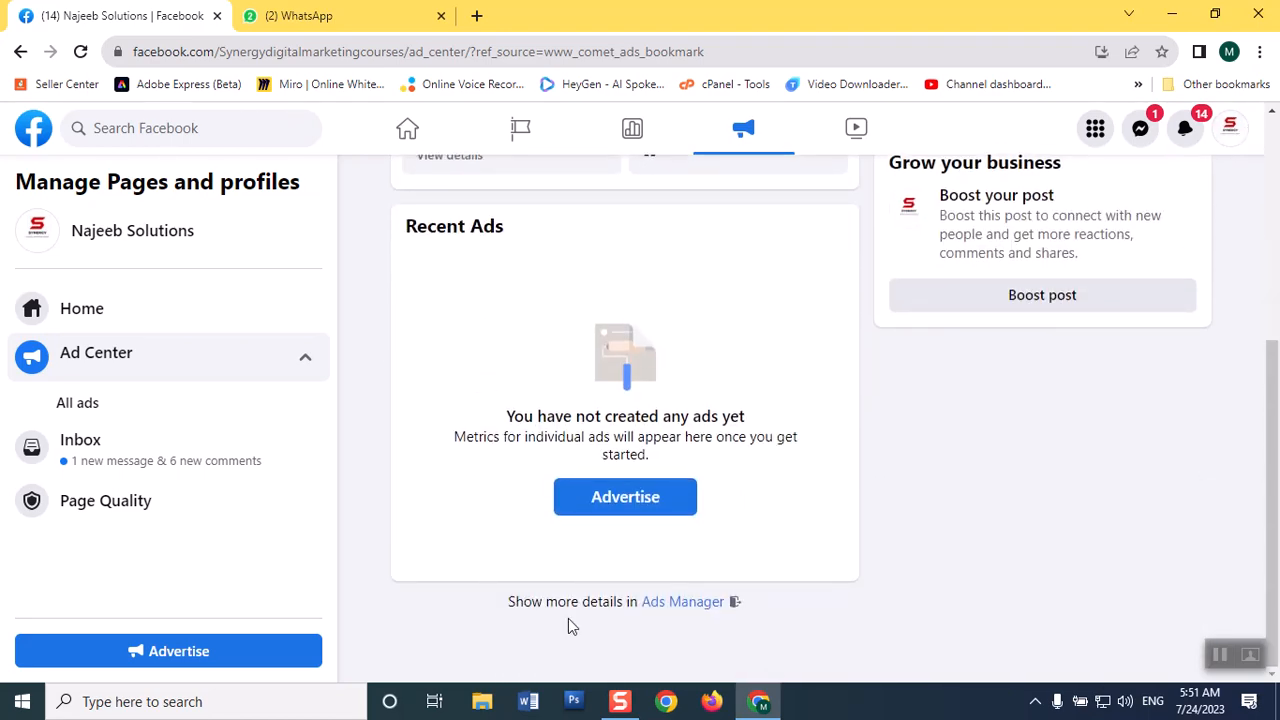
Open Ads Manager from the Ad Center and switch to the Najeeb Solutions business account.
left_click(682, 602)
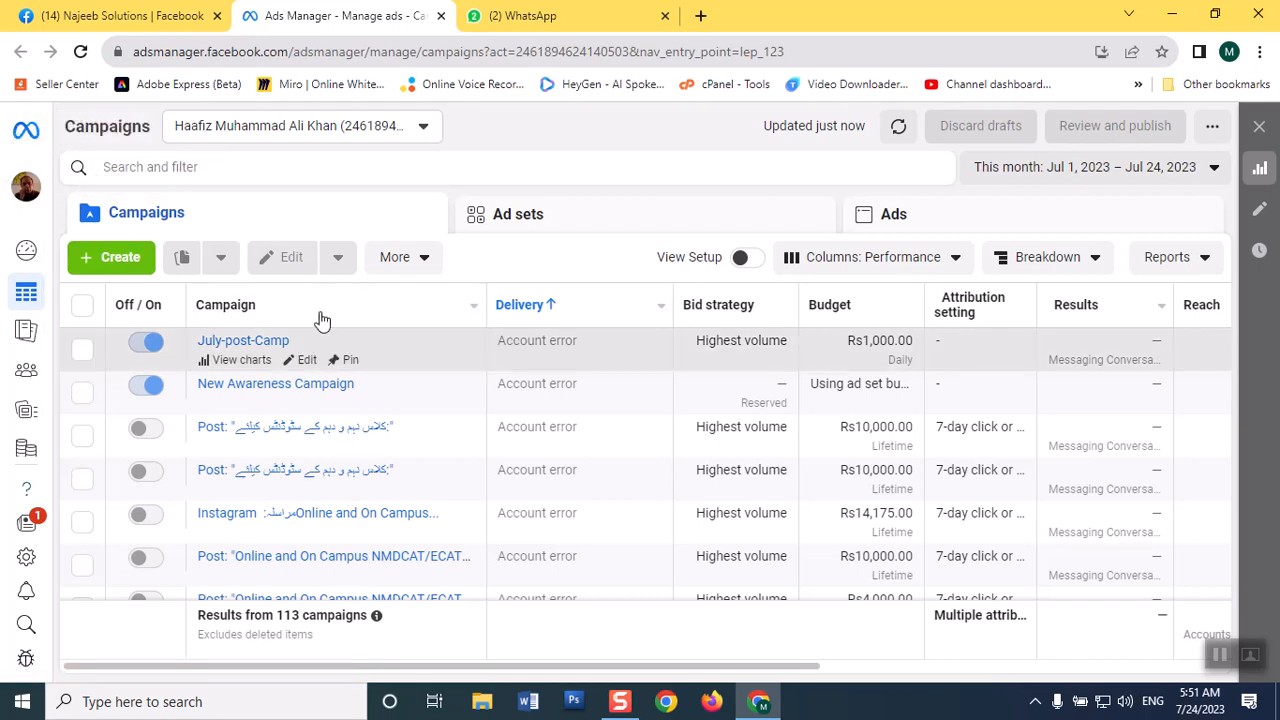
left_click(23, 196)
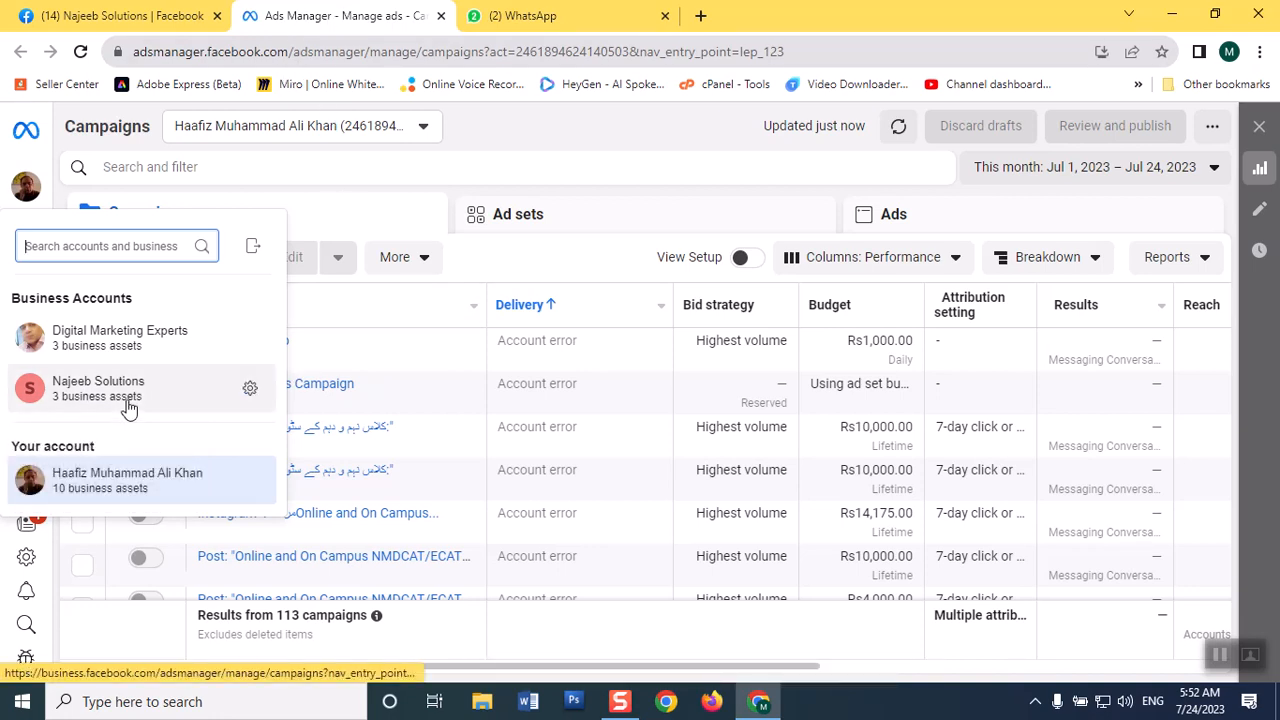
mouse_move(128, 408)
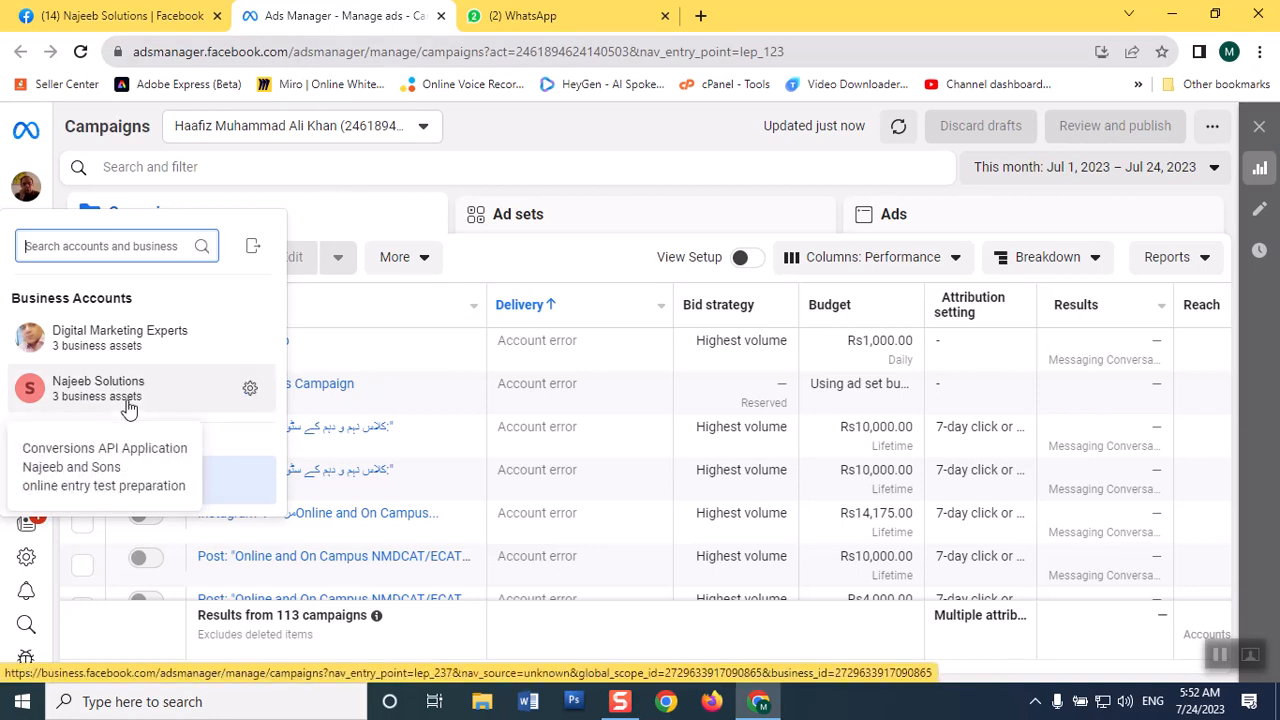
mouse_move(48, 585)
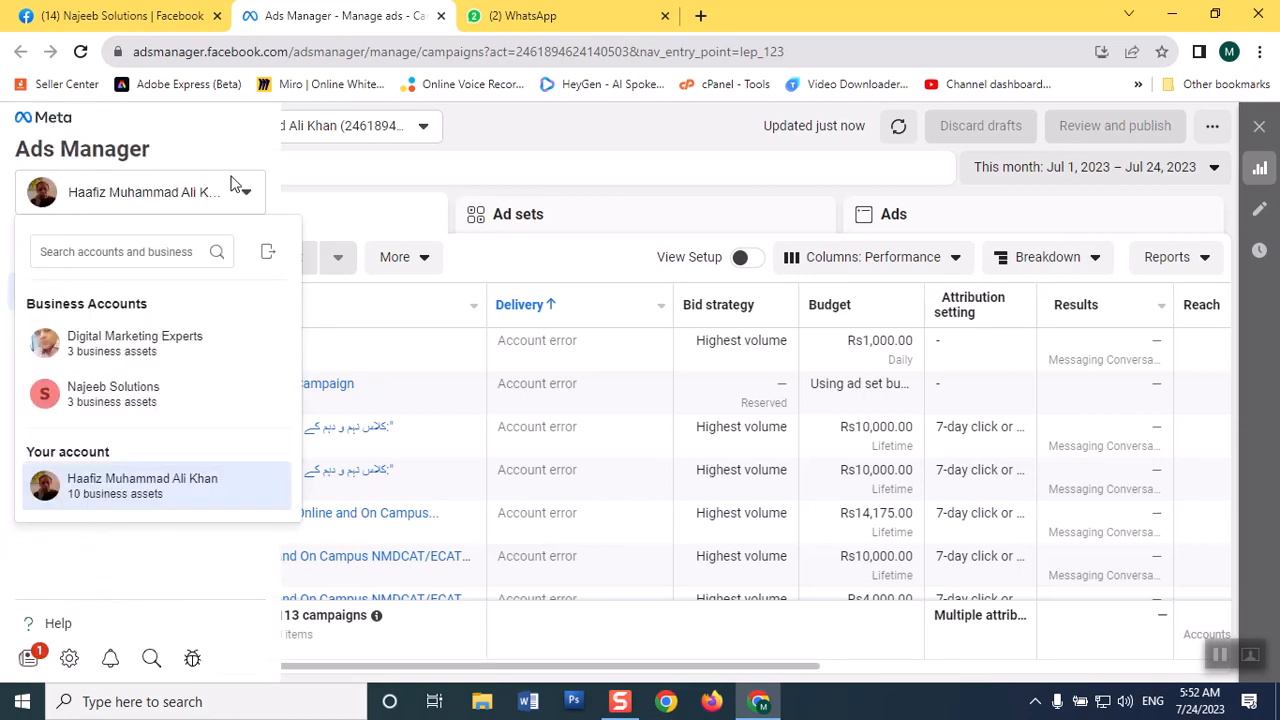
left_click(101, 405)
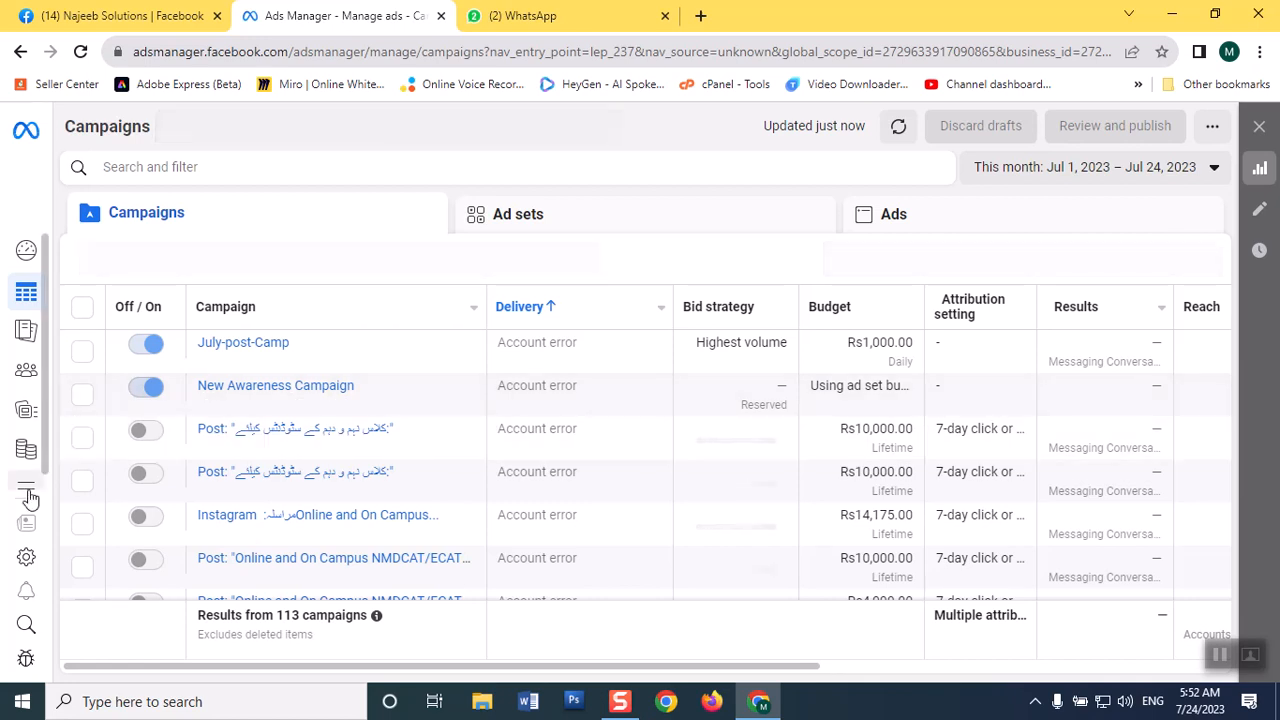
Open the billing section and show the payment activity of the Najeeb and Sons ad account.
mouse_move(30, 500)
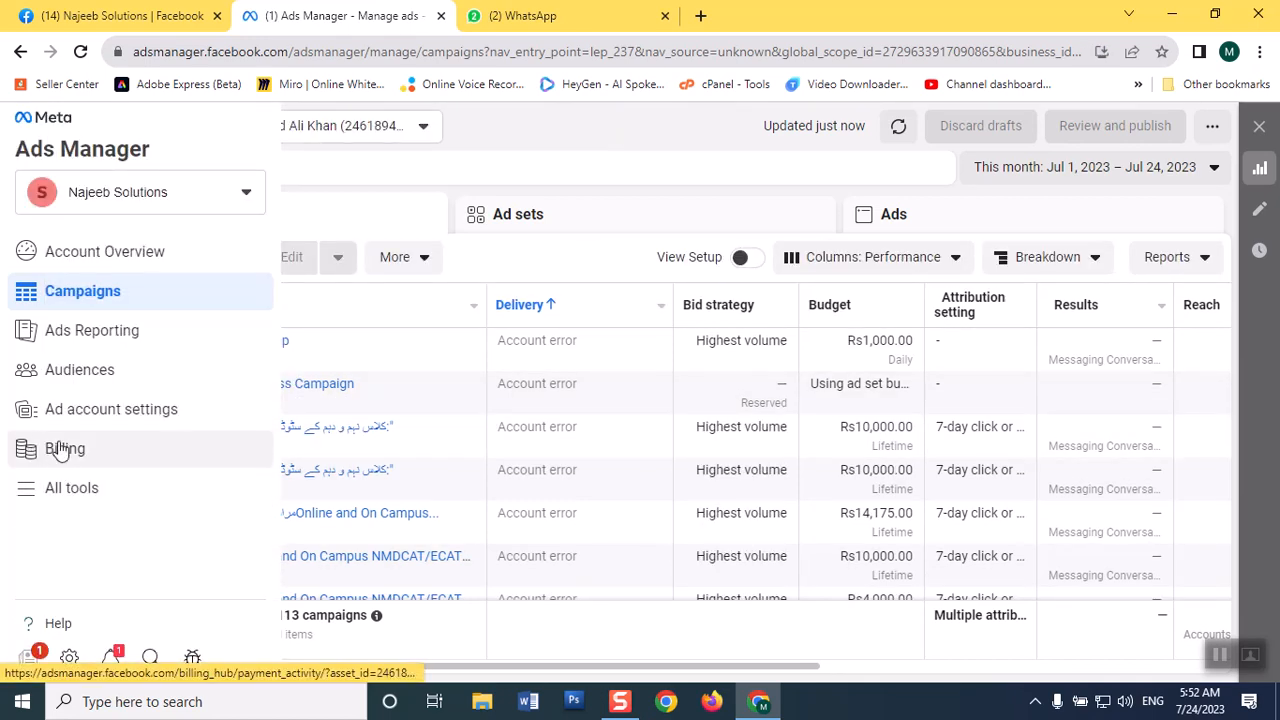
left_click(60, 452)
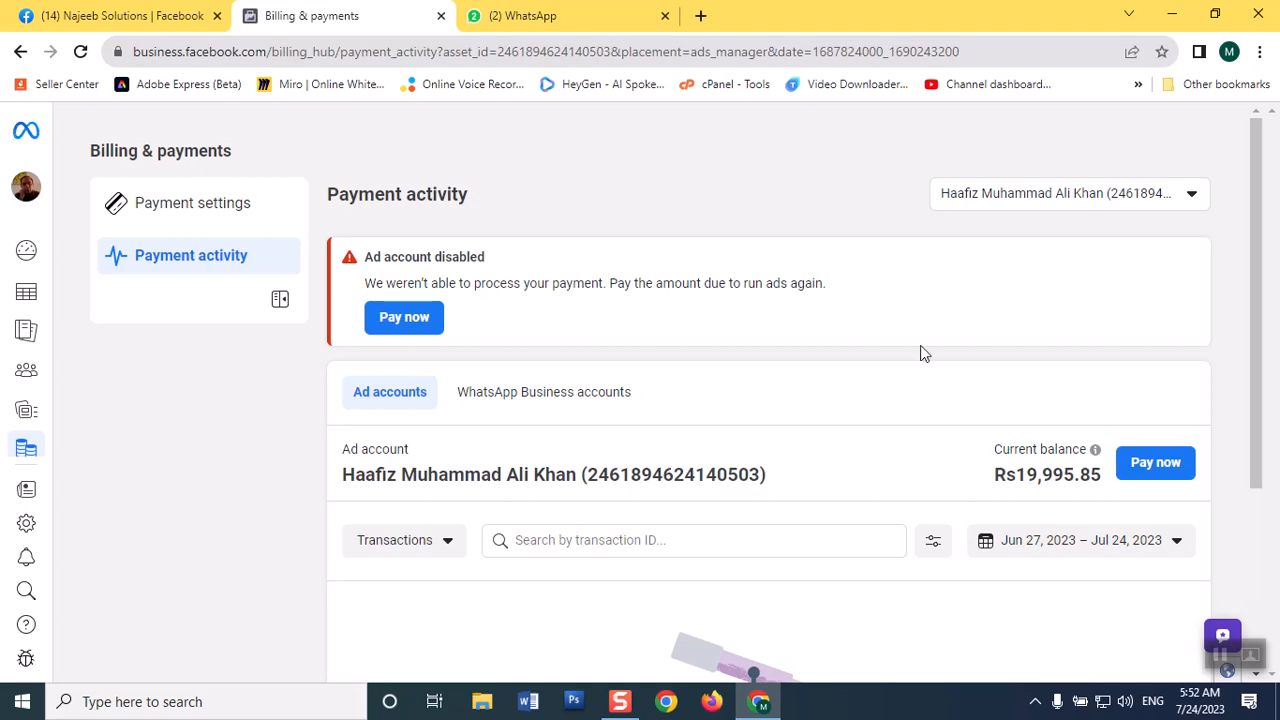
left_click(1014, 202)
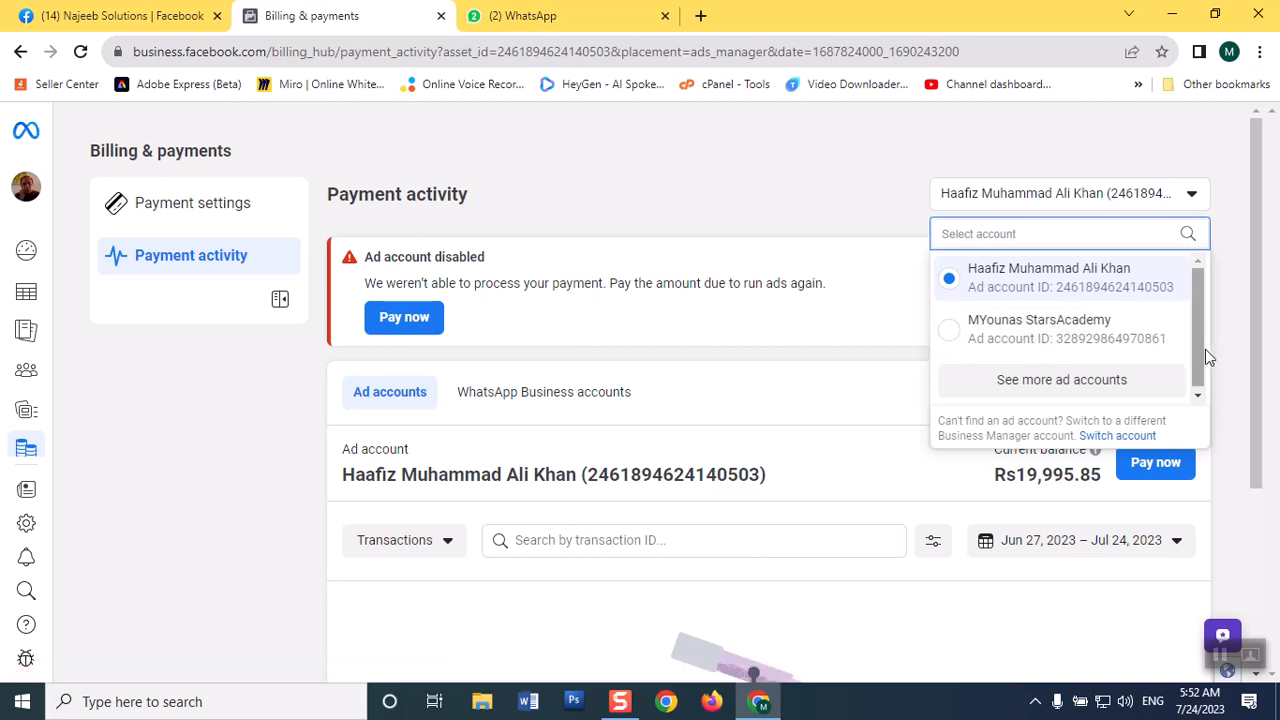
scroll(1200, 357, "down", 1)
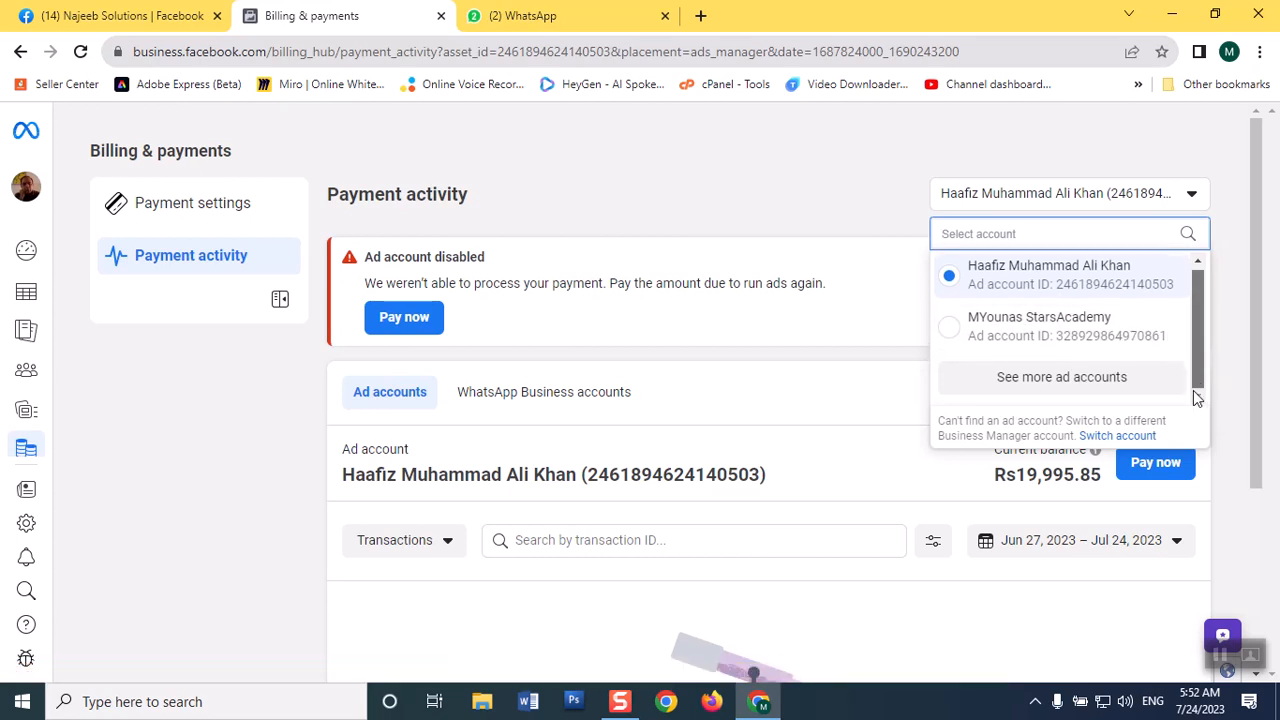
left_click(1066, 380)
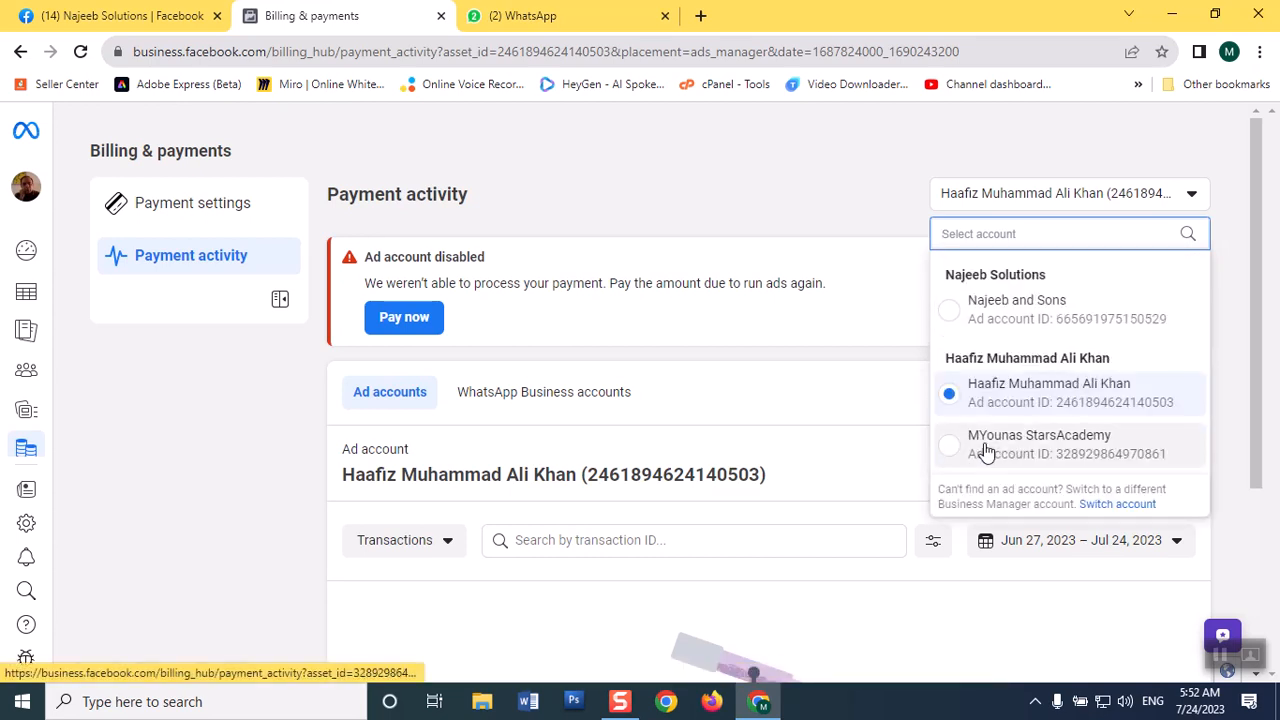
left_click(948, 312)
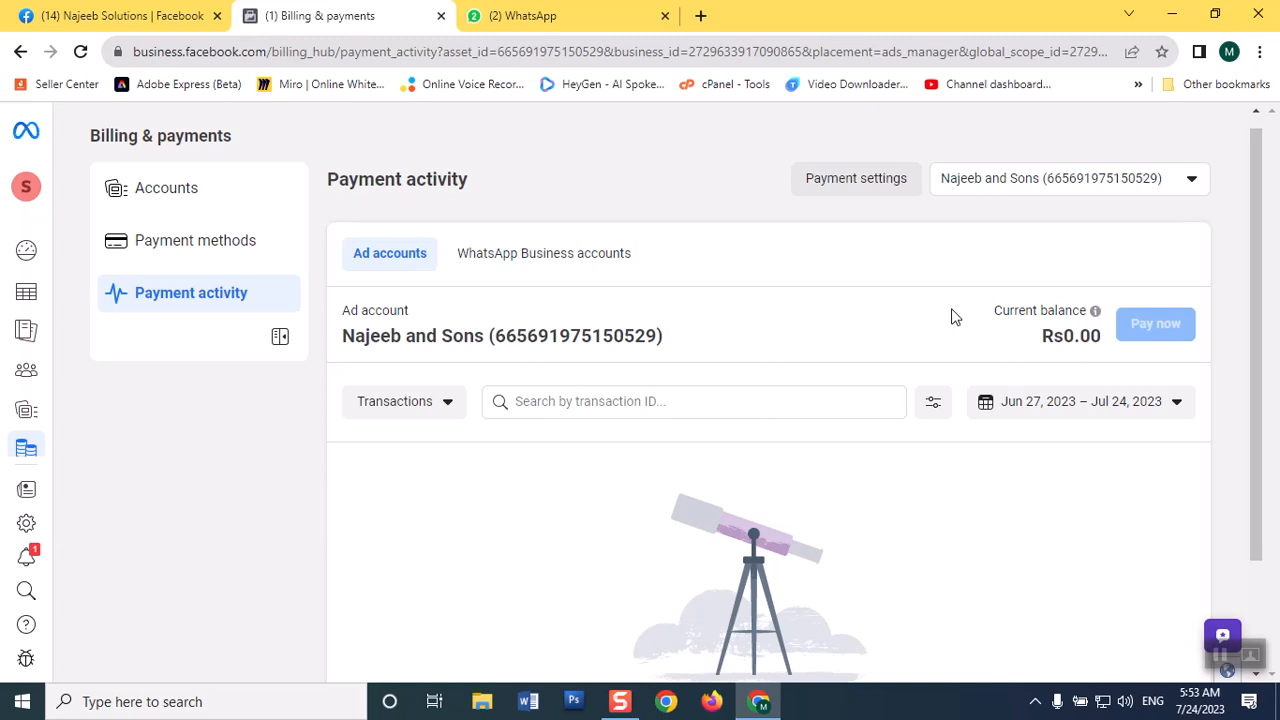
View the payment activity of the StarsAcademy ad account and return to the Najeeb and Sons ad account.
left_click(1085, 177)
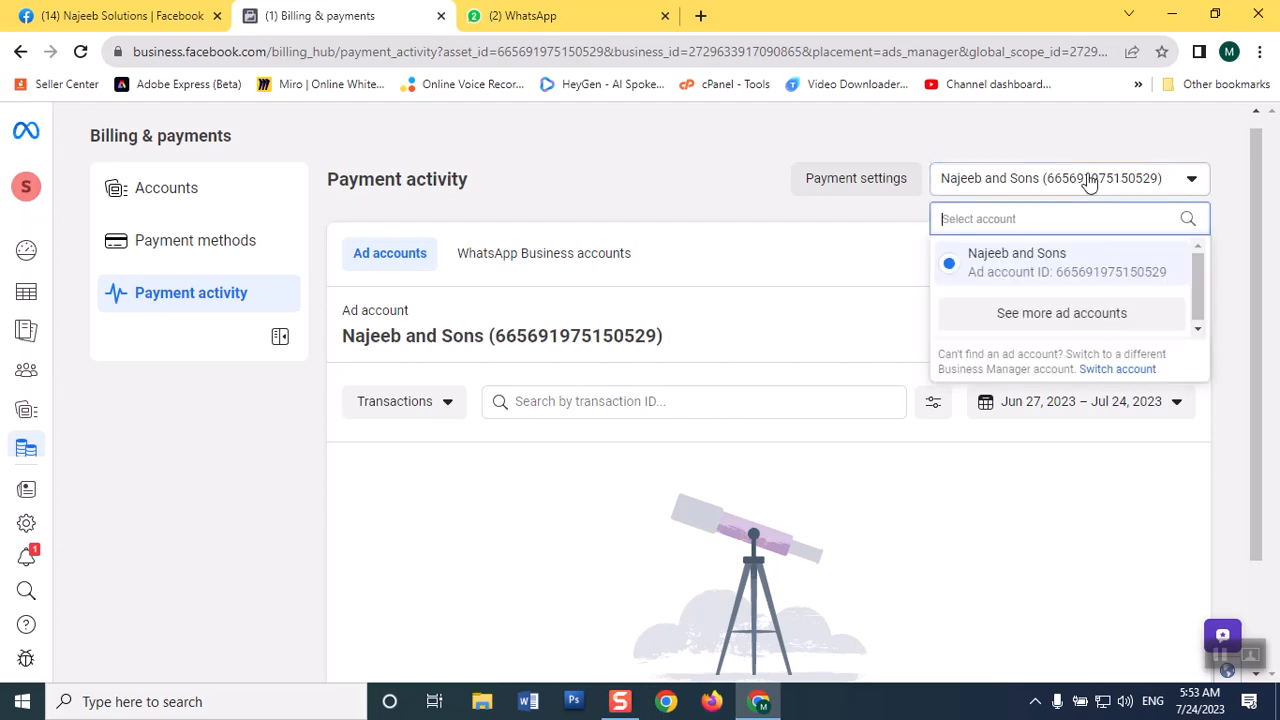
left_click(1051, 315)
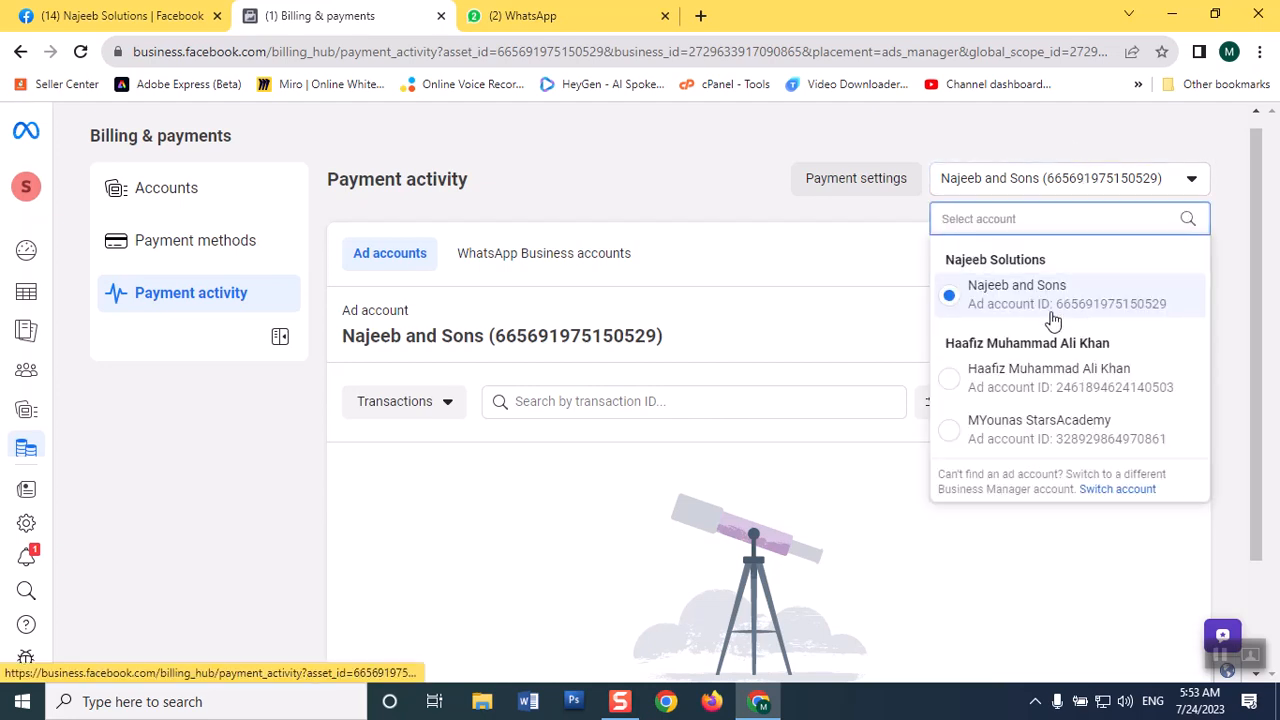
left_click(952, 440)
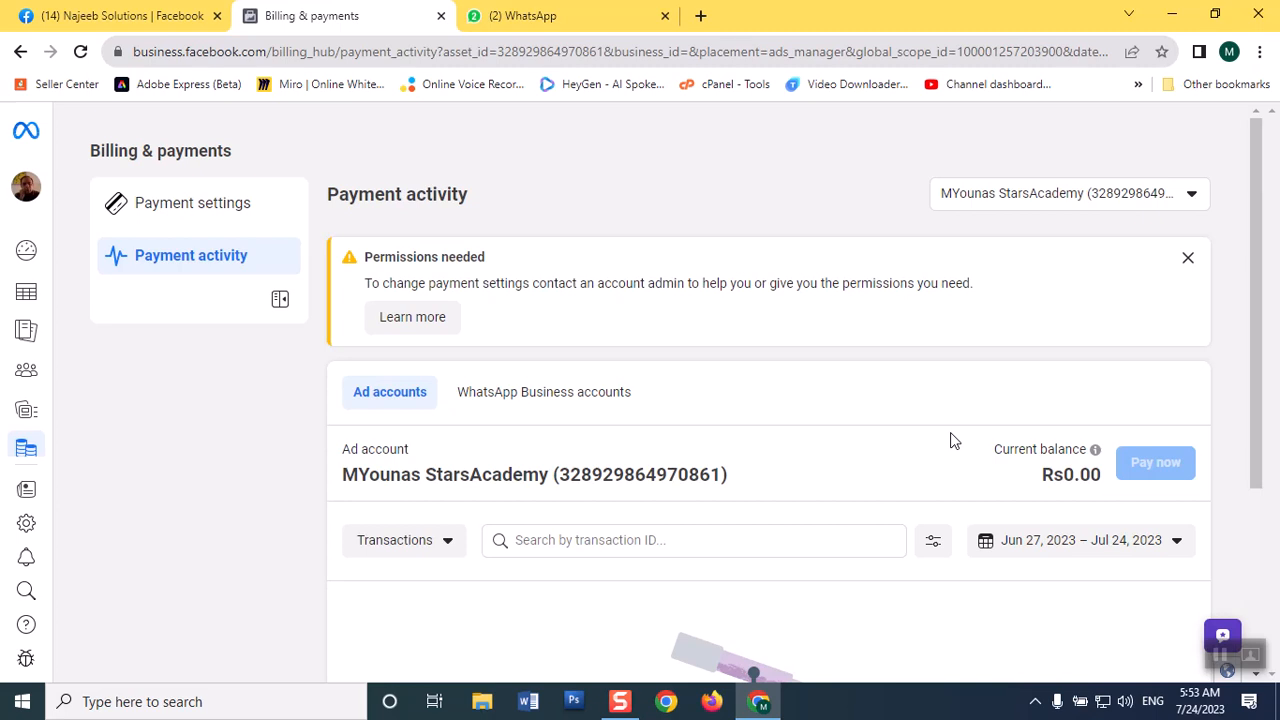
left_click(1128, 198)
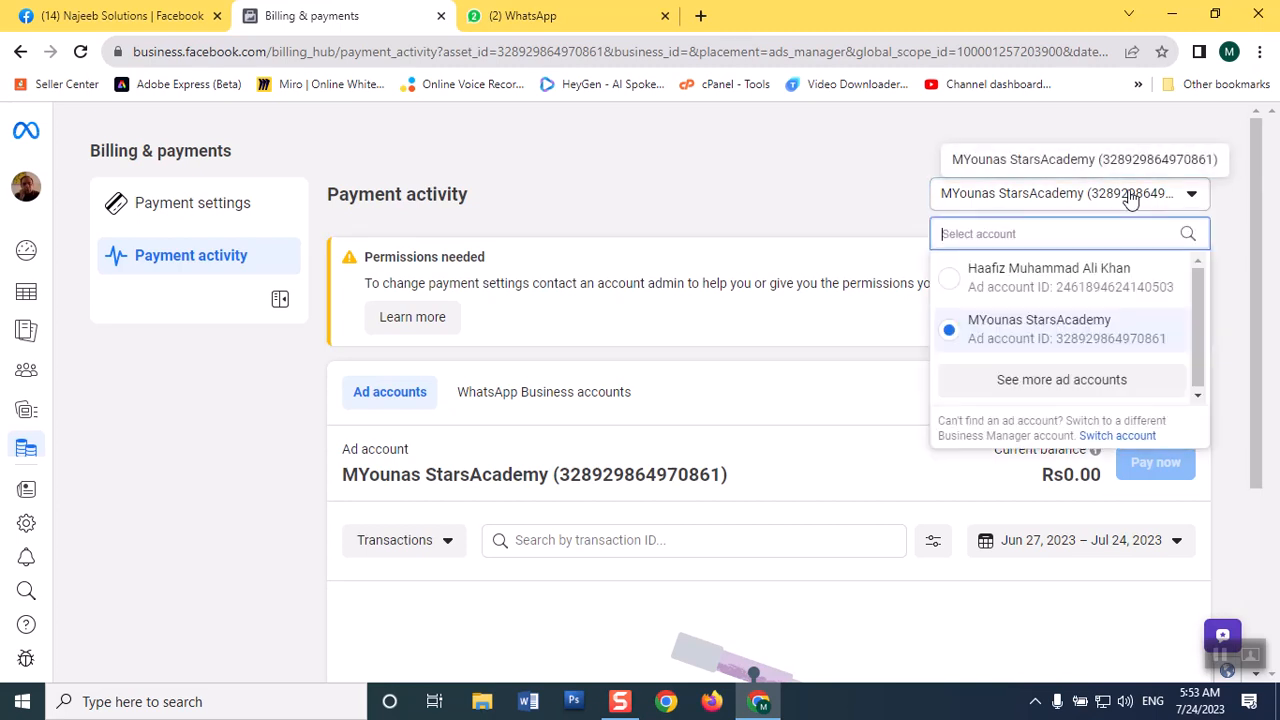
left_click(980, 386)
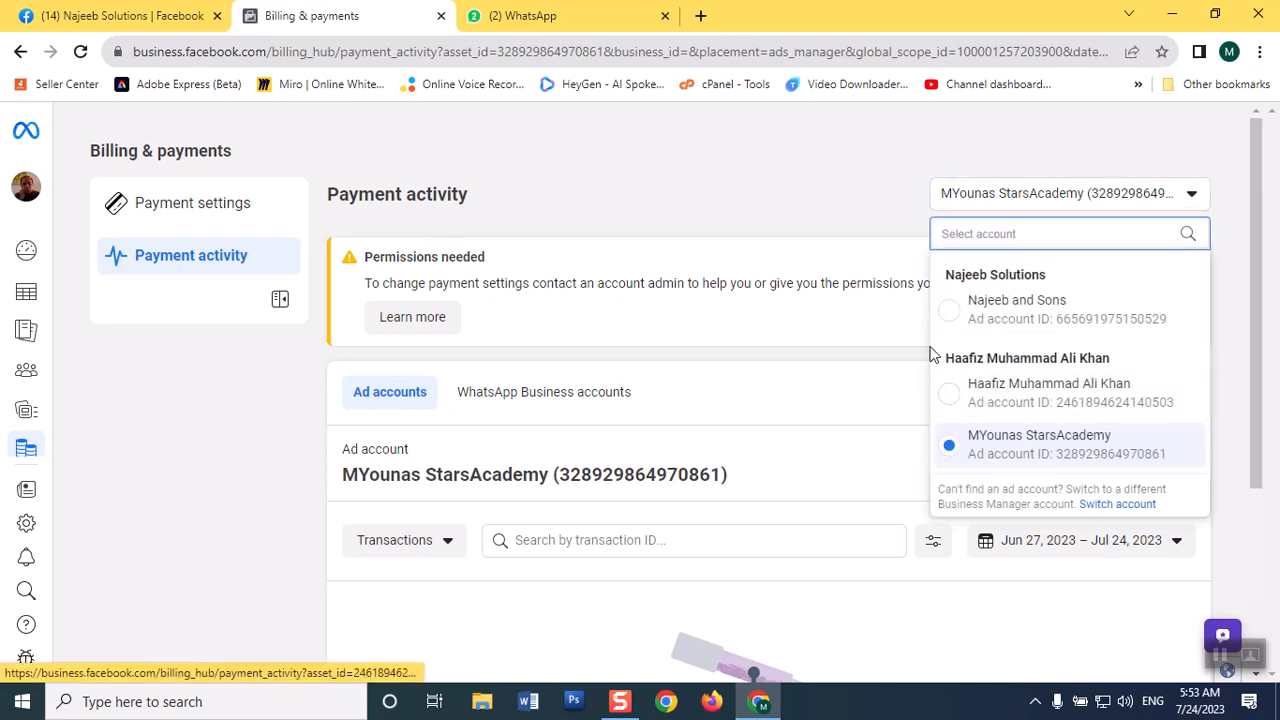
left_click(952, 318)
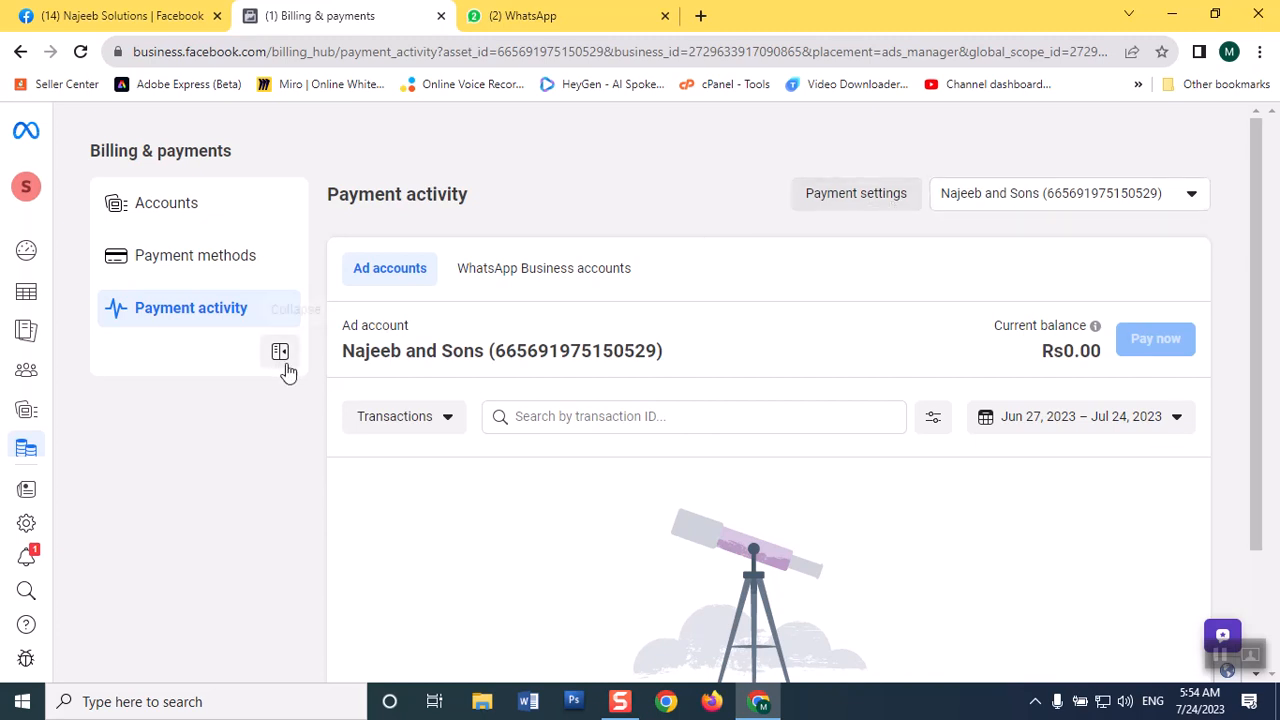
Review the payment methods connected to the Najeeb and Sons ad account and return to its payment activity.
left_click(200, 262)
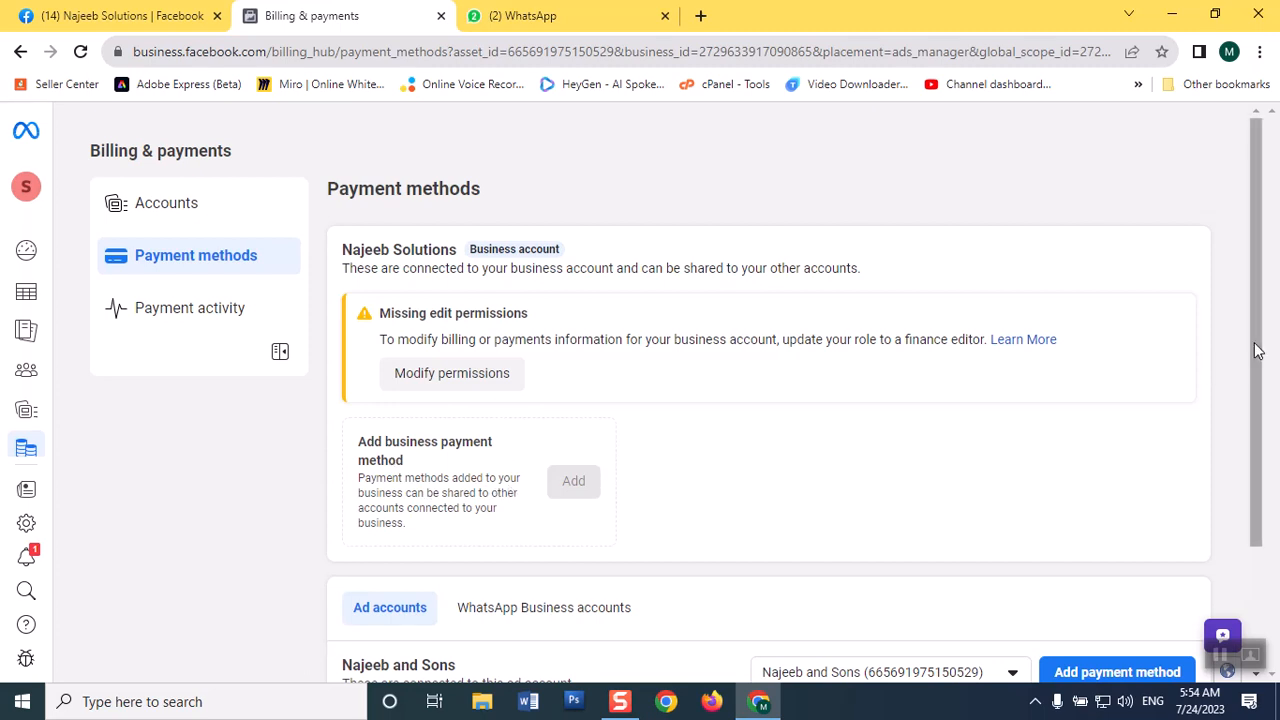
left_click_drag(1265, 400, 1266, 514)
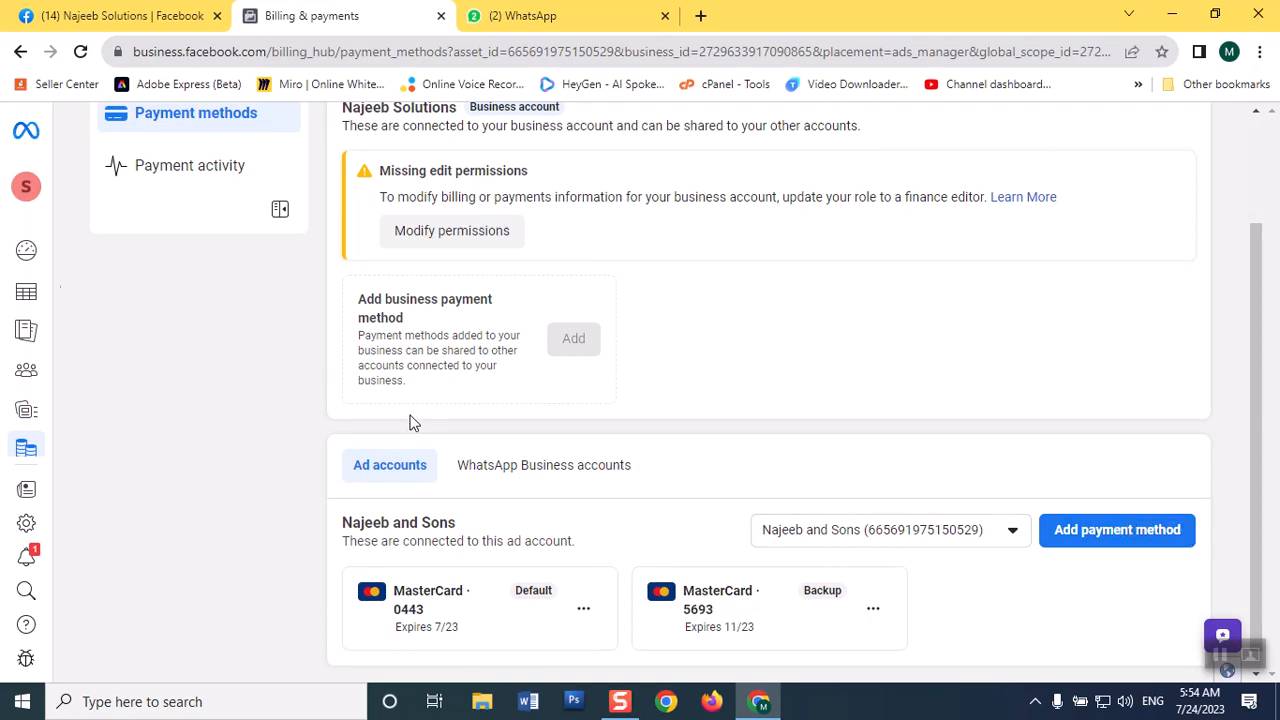
scroll(1248, 360, "up", 2)
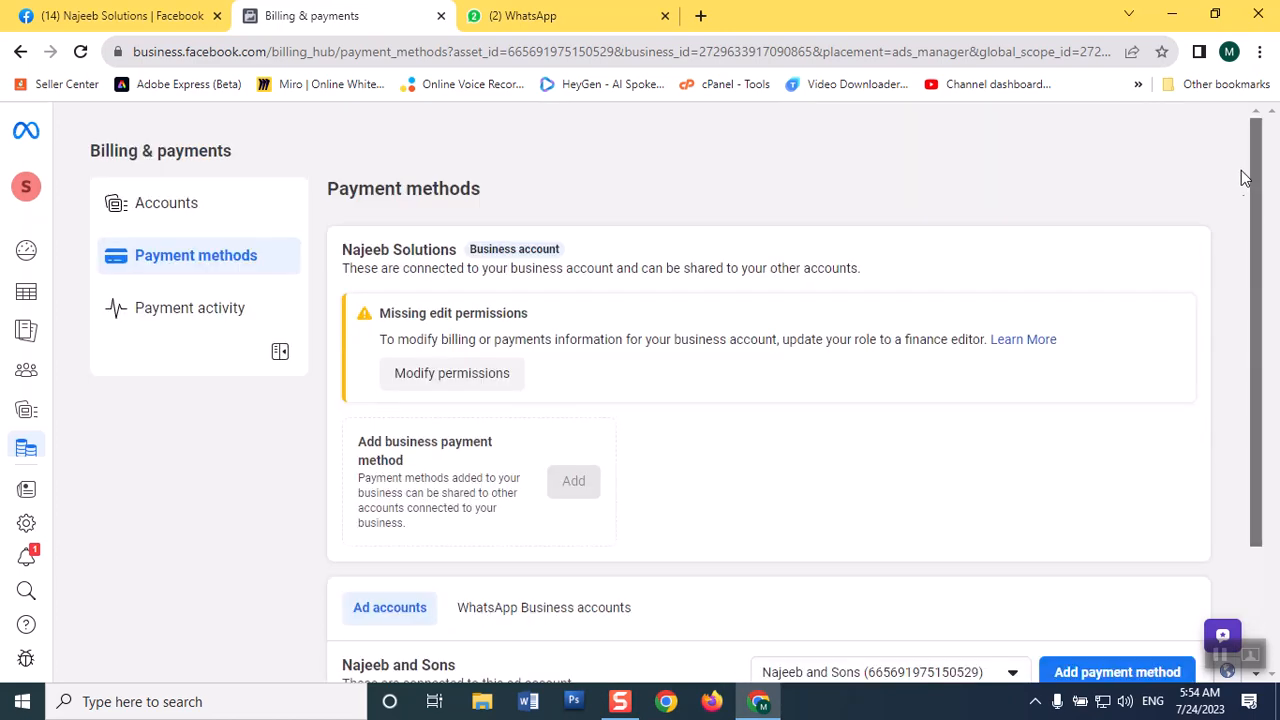
left_click(162, 312)
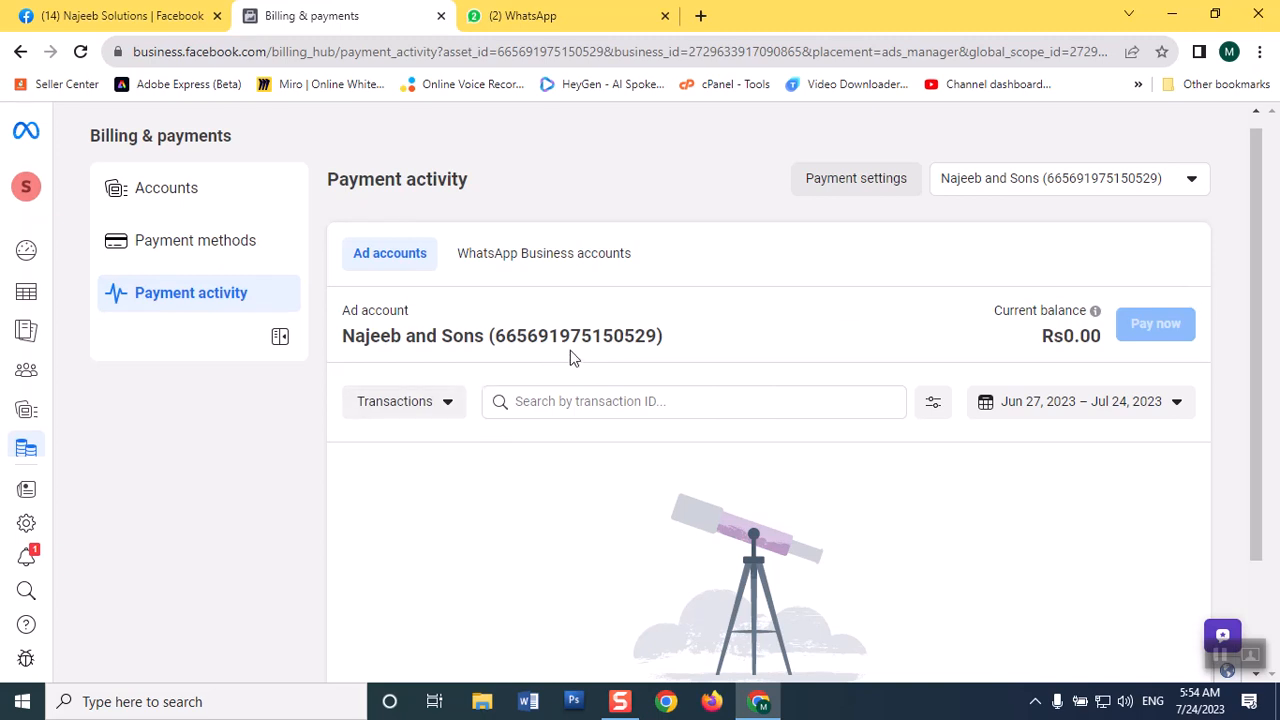
Set the payment threshold of the Najeeb and Sons ad account to 2500 in its payment settings and reload the billing page.
left_click(887, 188)
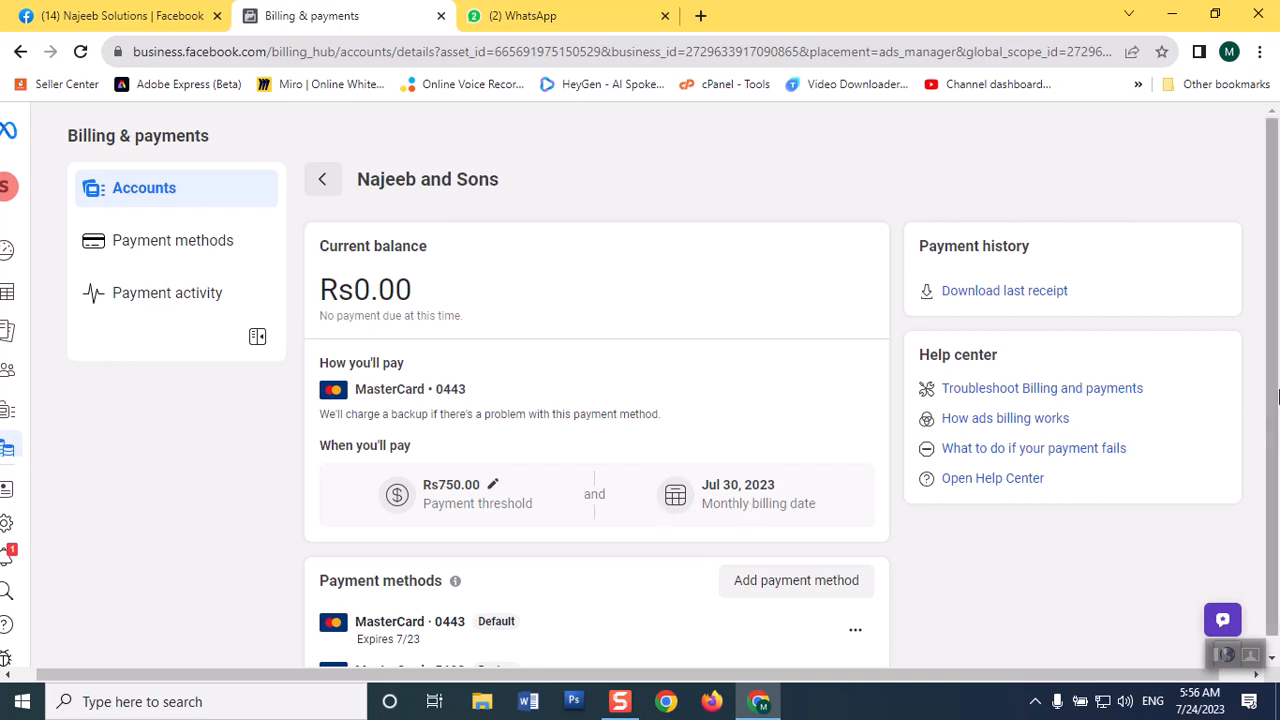
scroll(1276, 297, "down", 1)
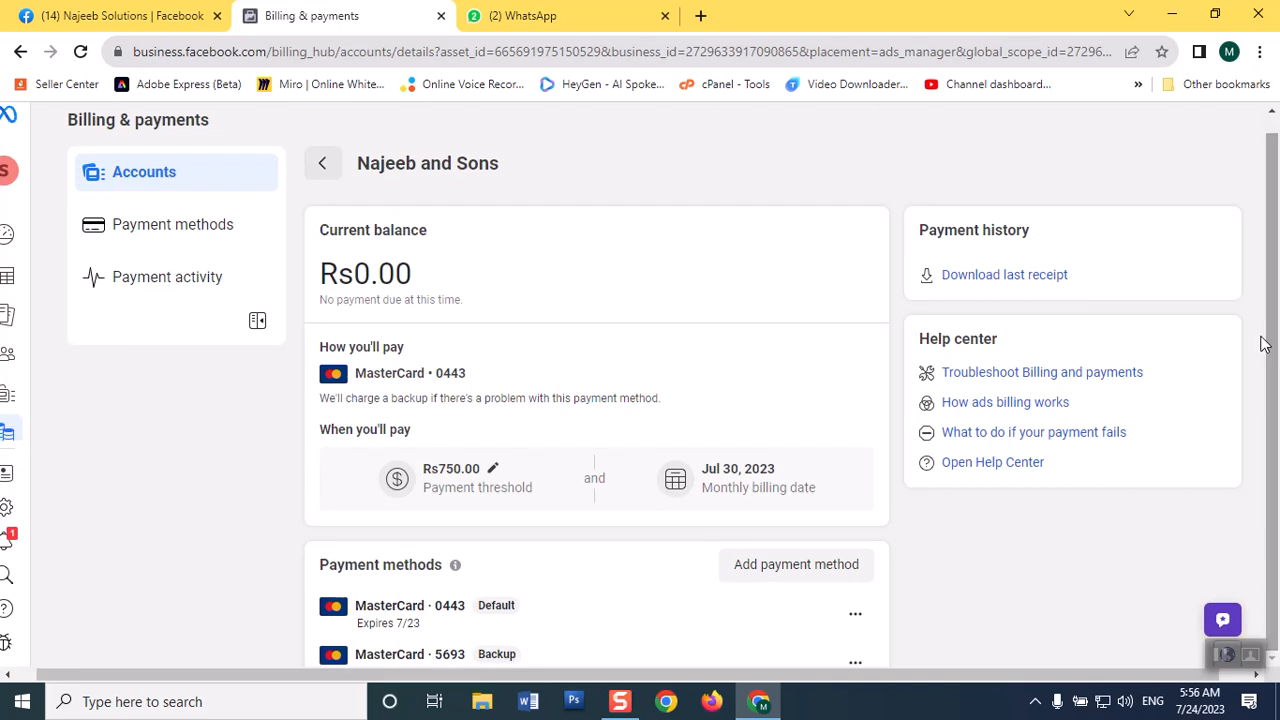
left_click(492, 469)
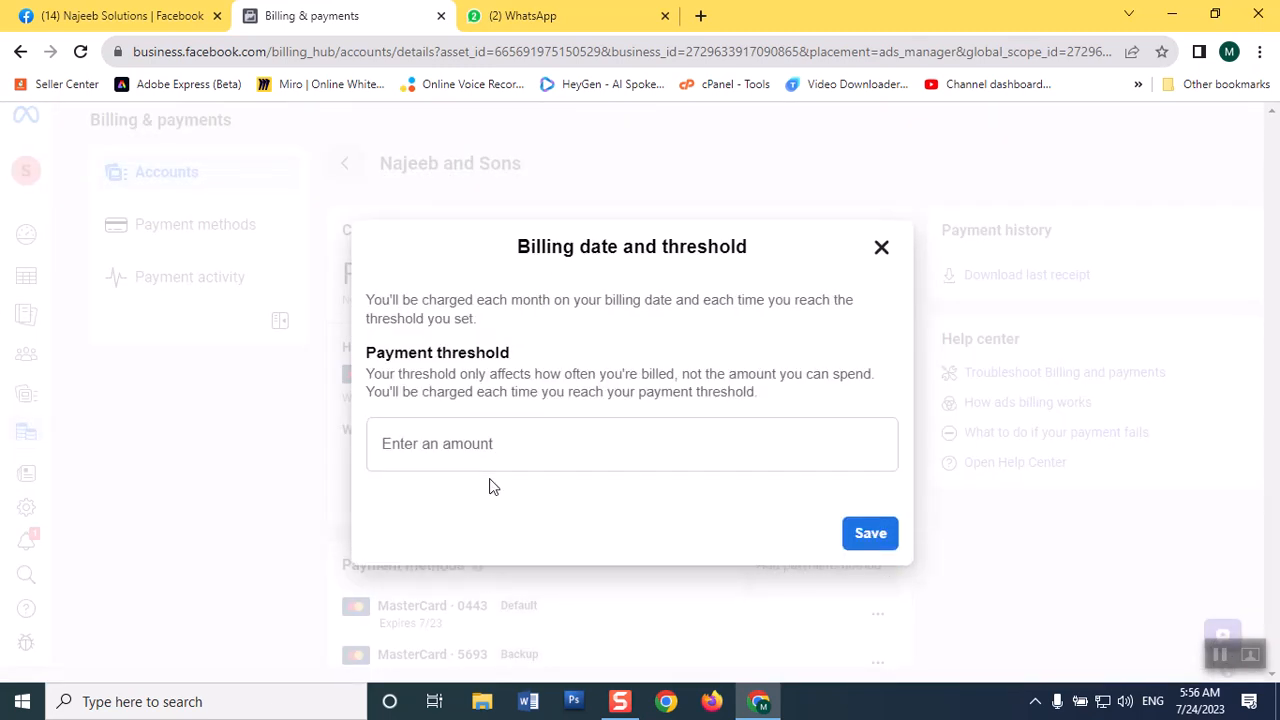
left_click(465, 446)
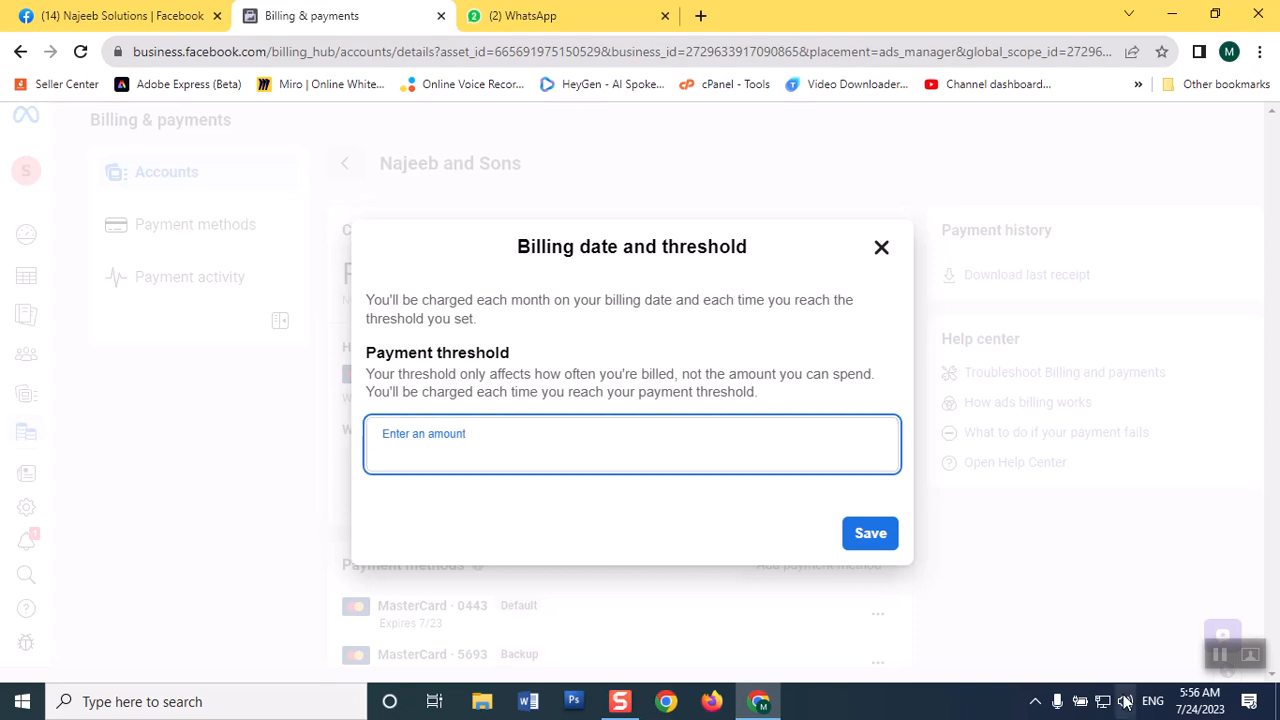
type("2")
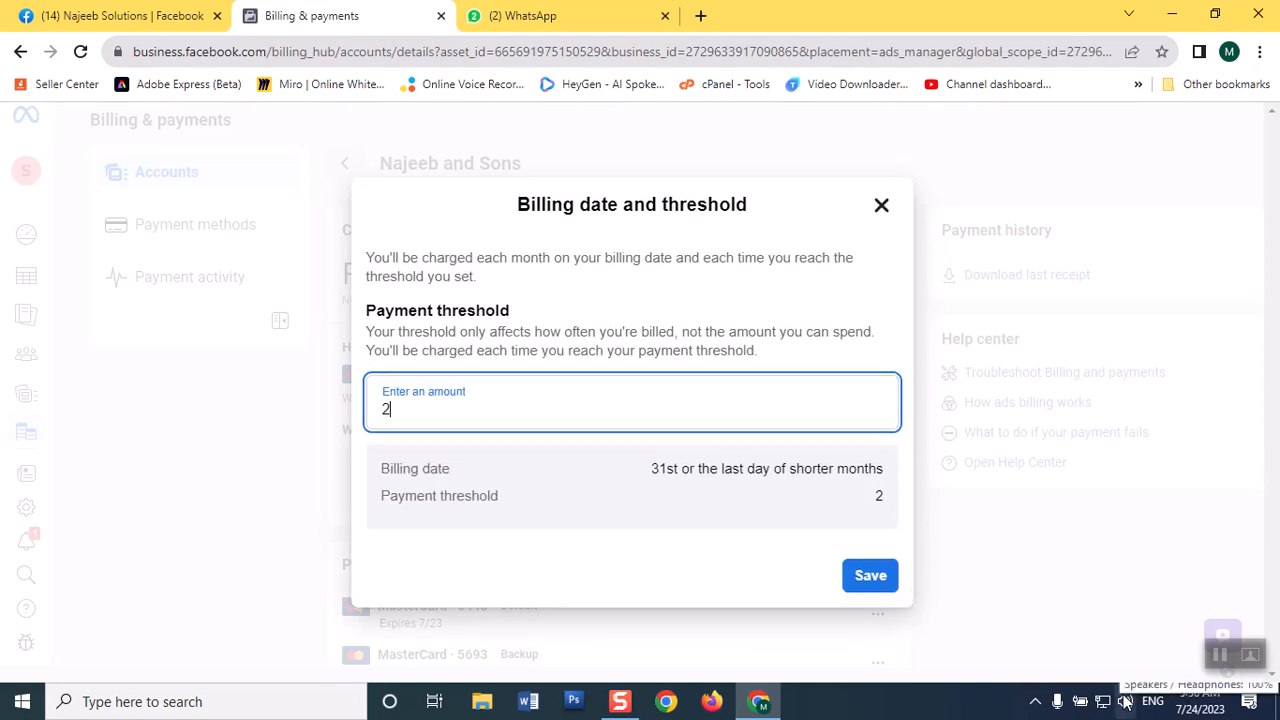
type("500")
left_click(856, 577)
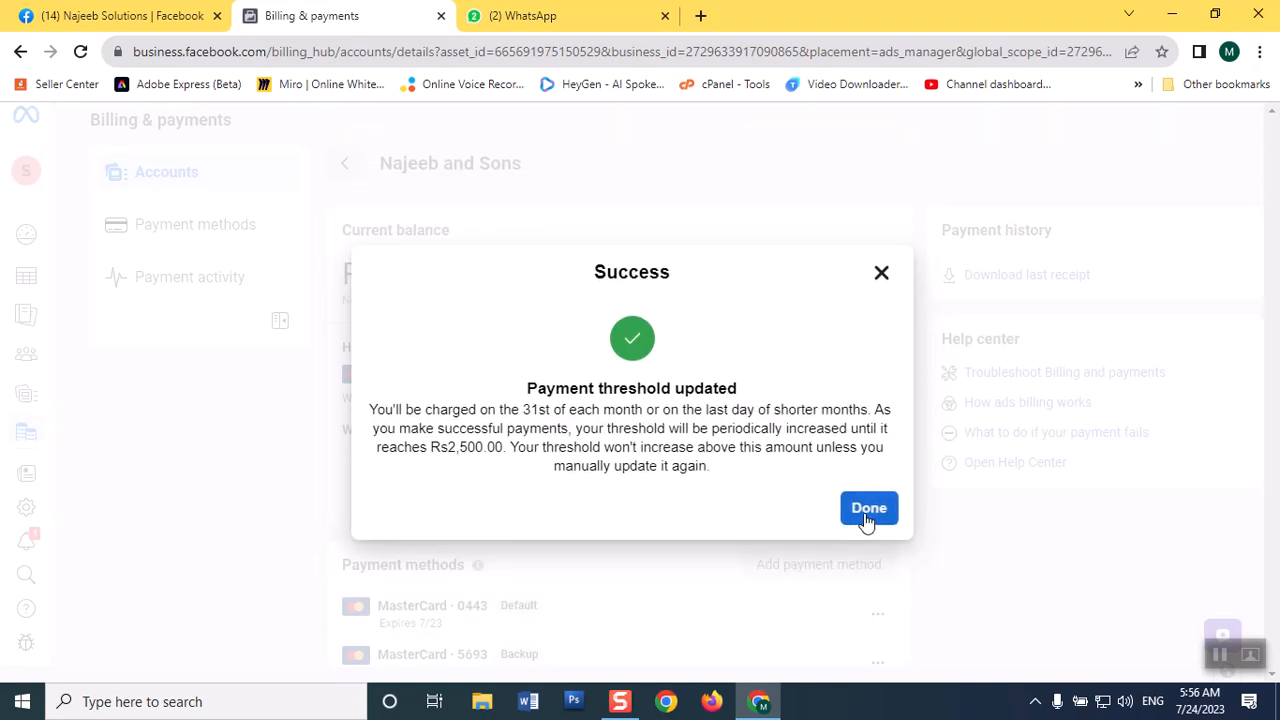
left_click(866, 520)
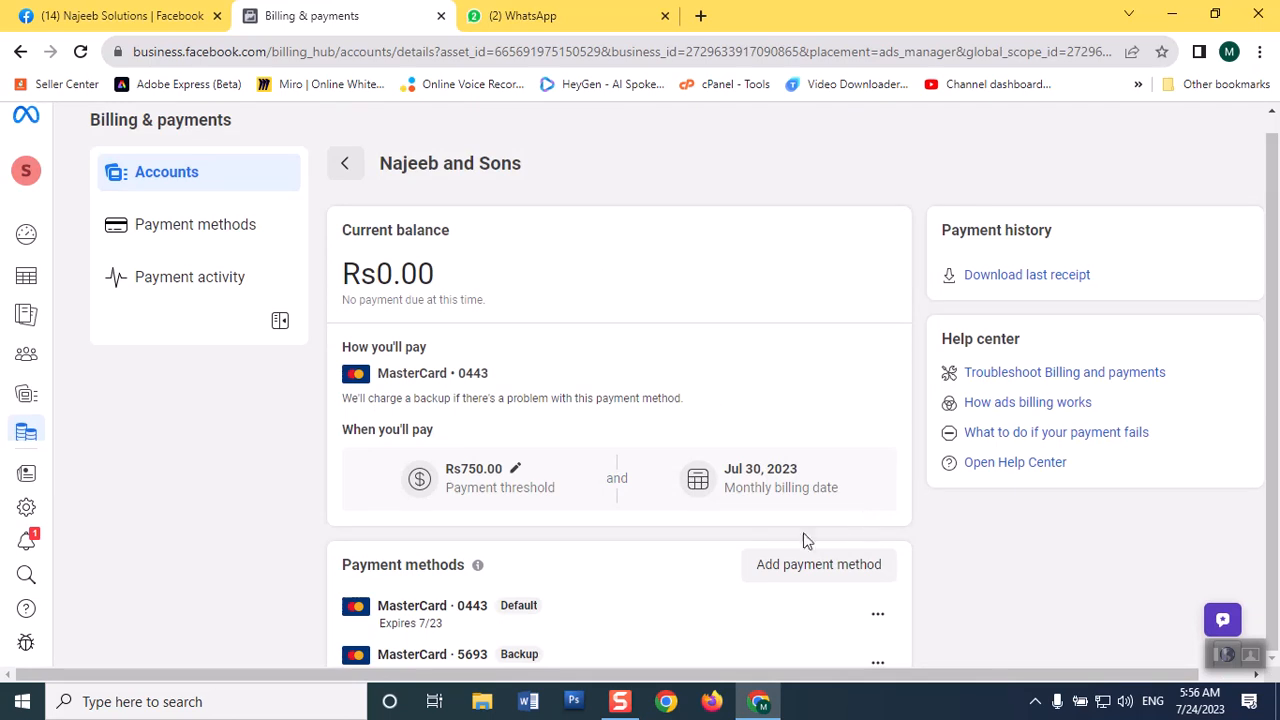
right_click(313, 22)
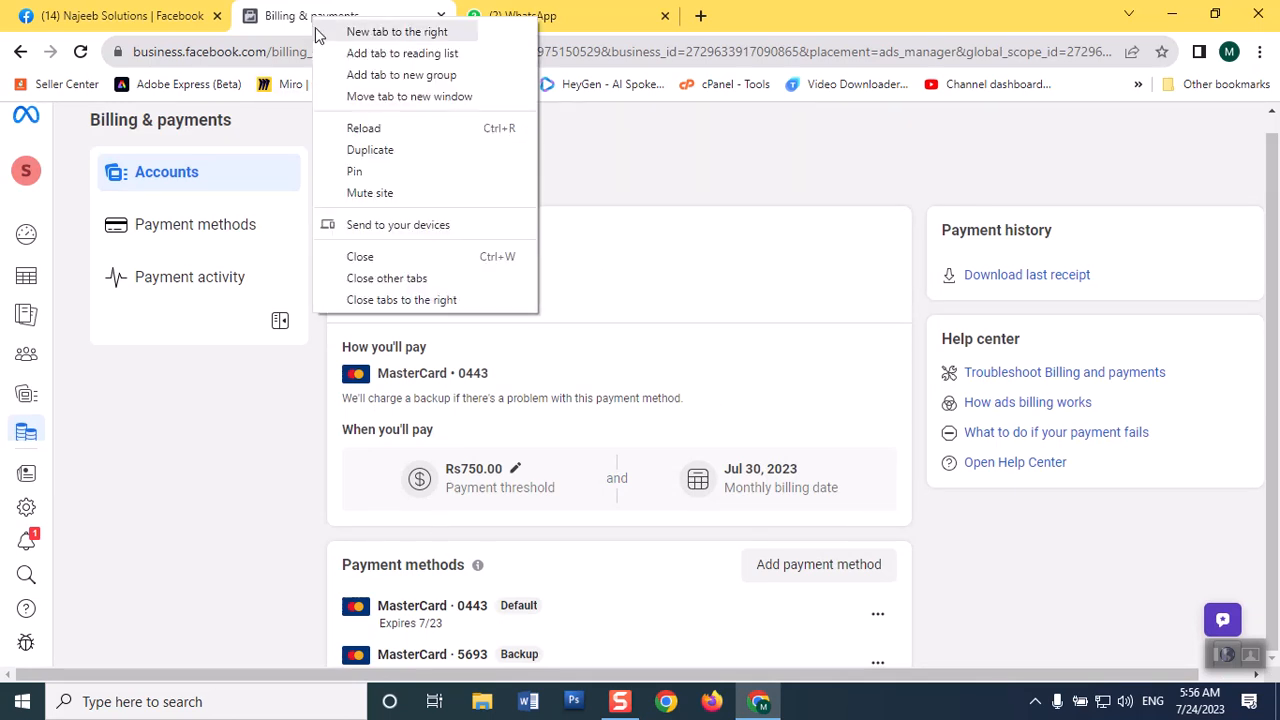
left_click(371, 126)
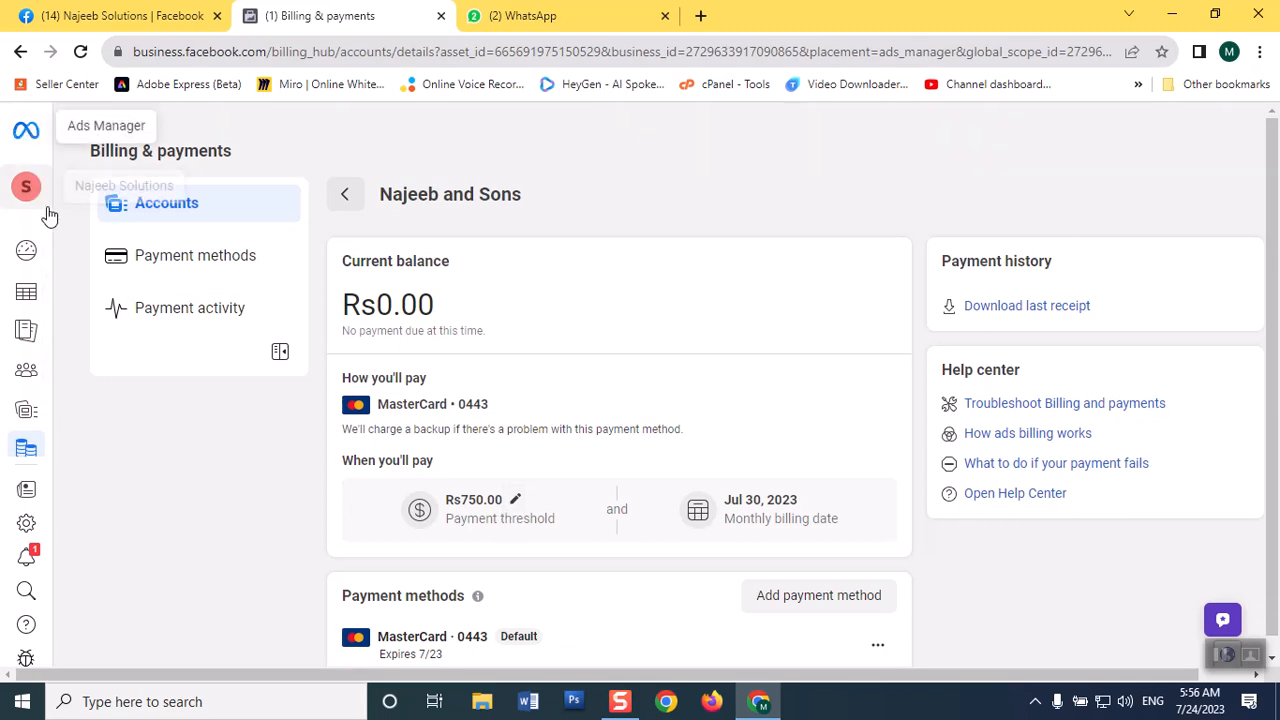
Go to the campaigns list in Ads Manager, start a new campaign and look through the available campaign objectives.
mouse_move(33, 372)
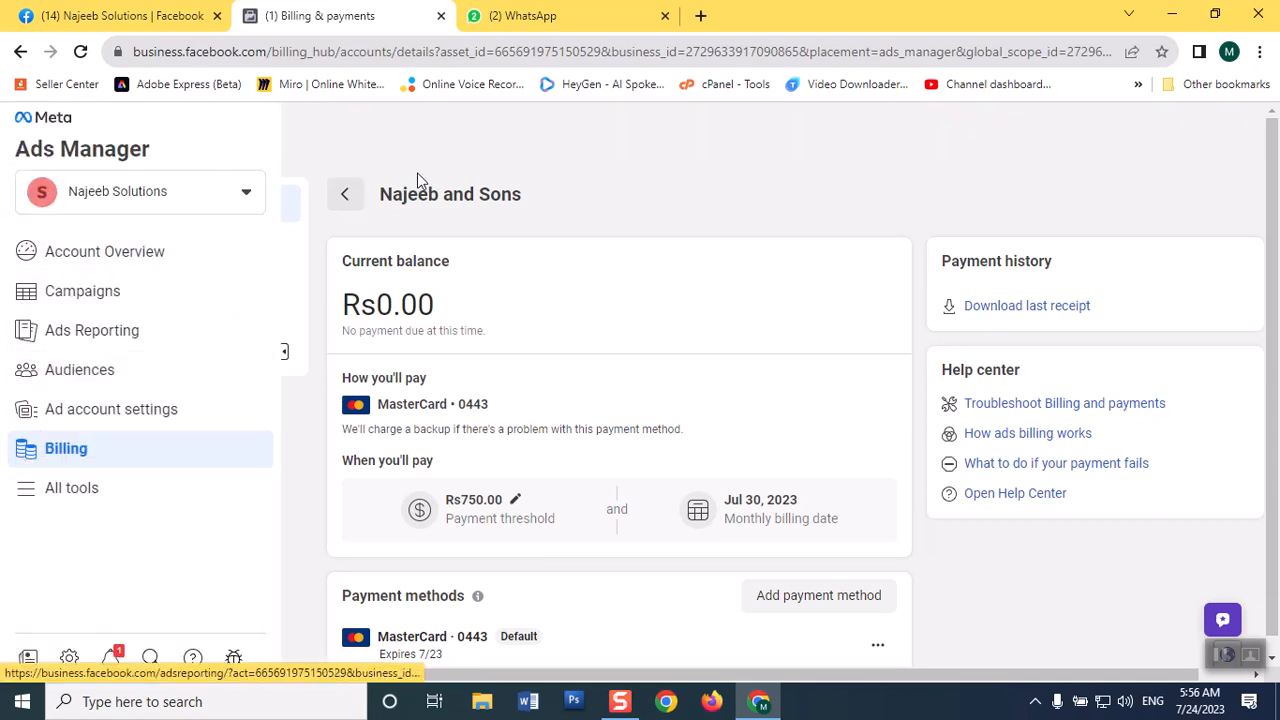
left_click(26, 148)
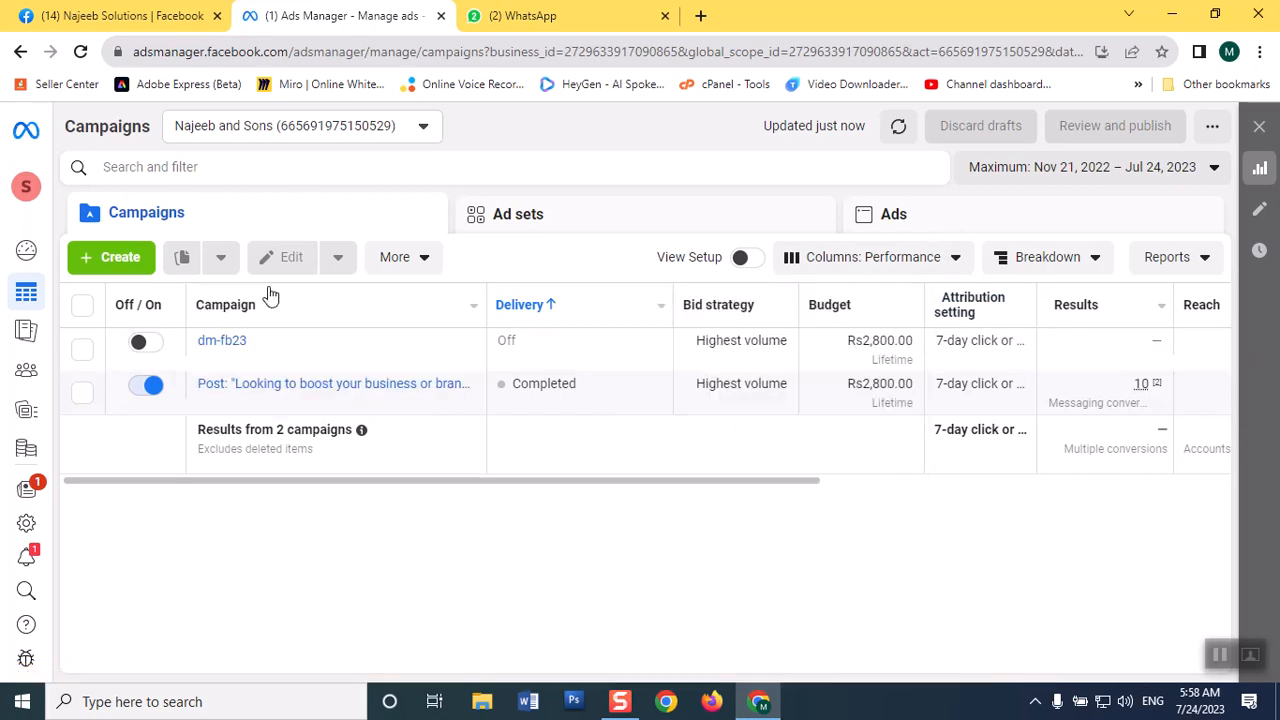
left_click(105, 262)
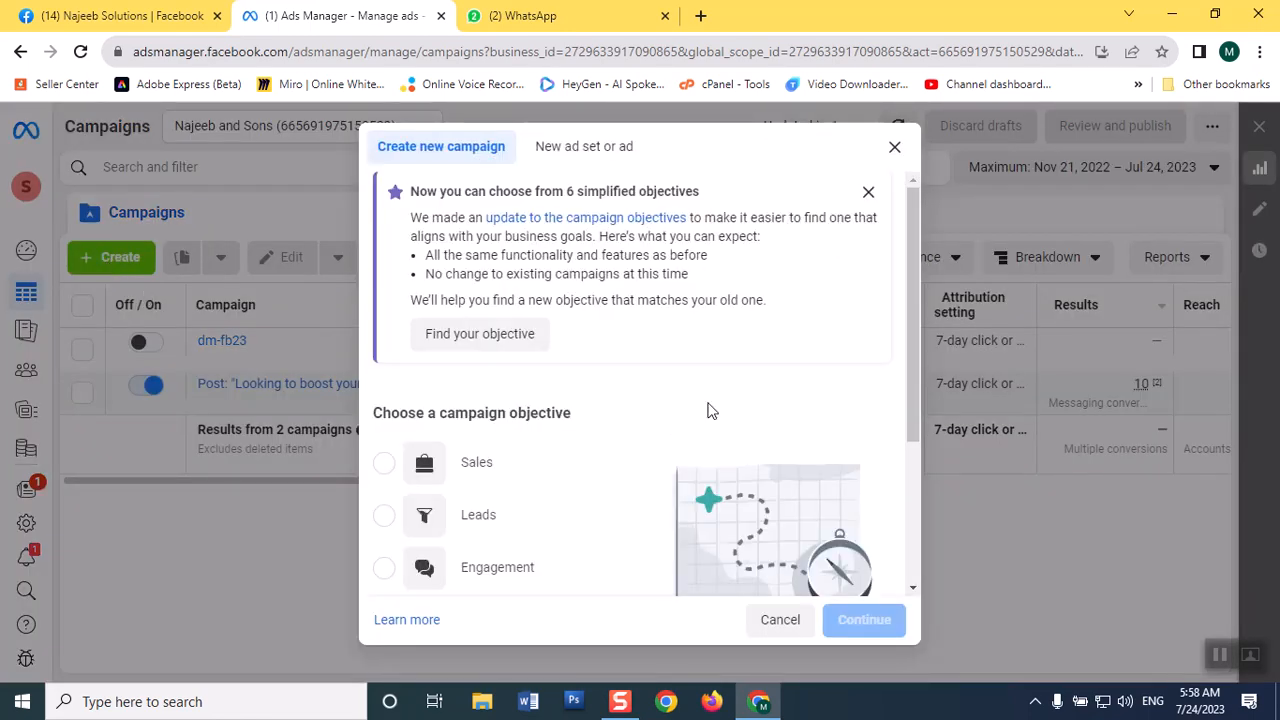
left_click_drag(911, 225, 908, 293)
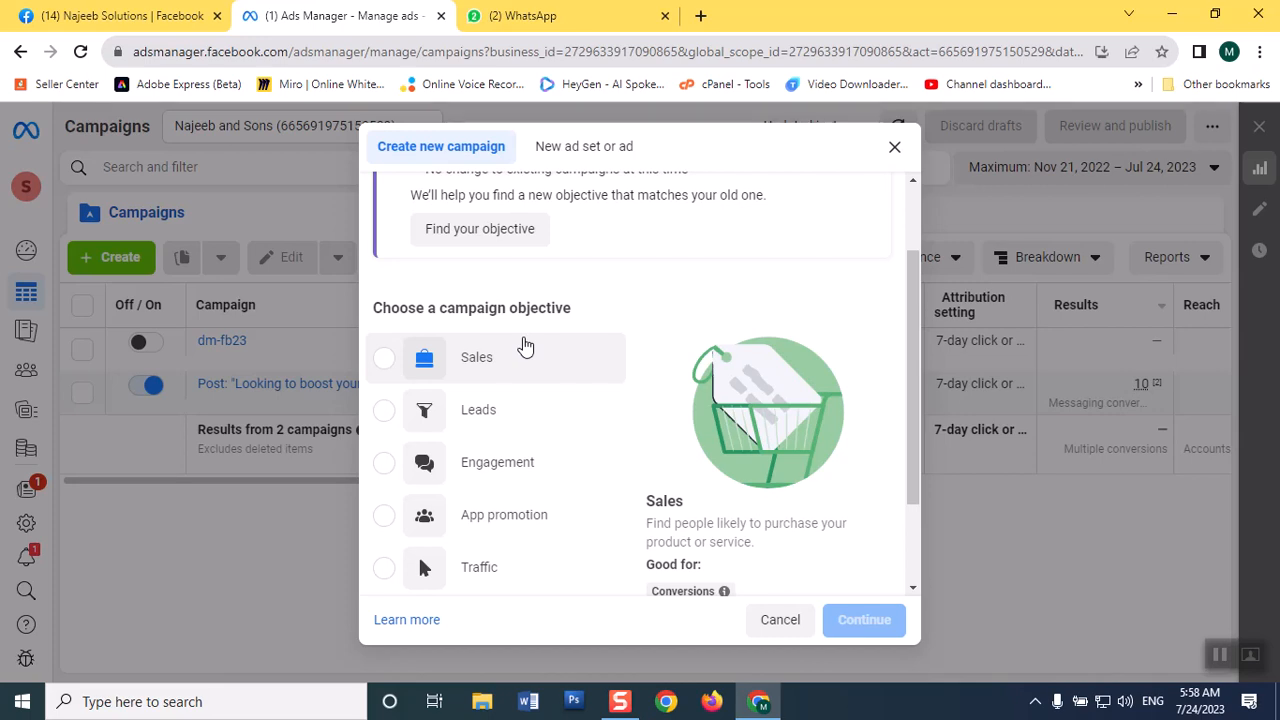
left_click_drag(914, 391, 918, 463)
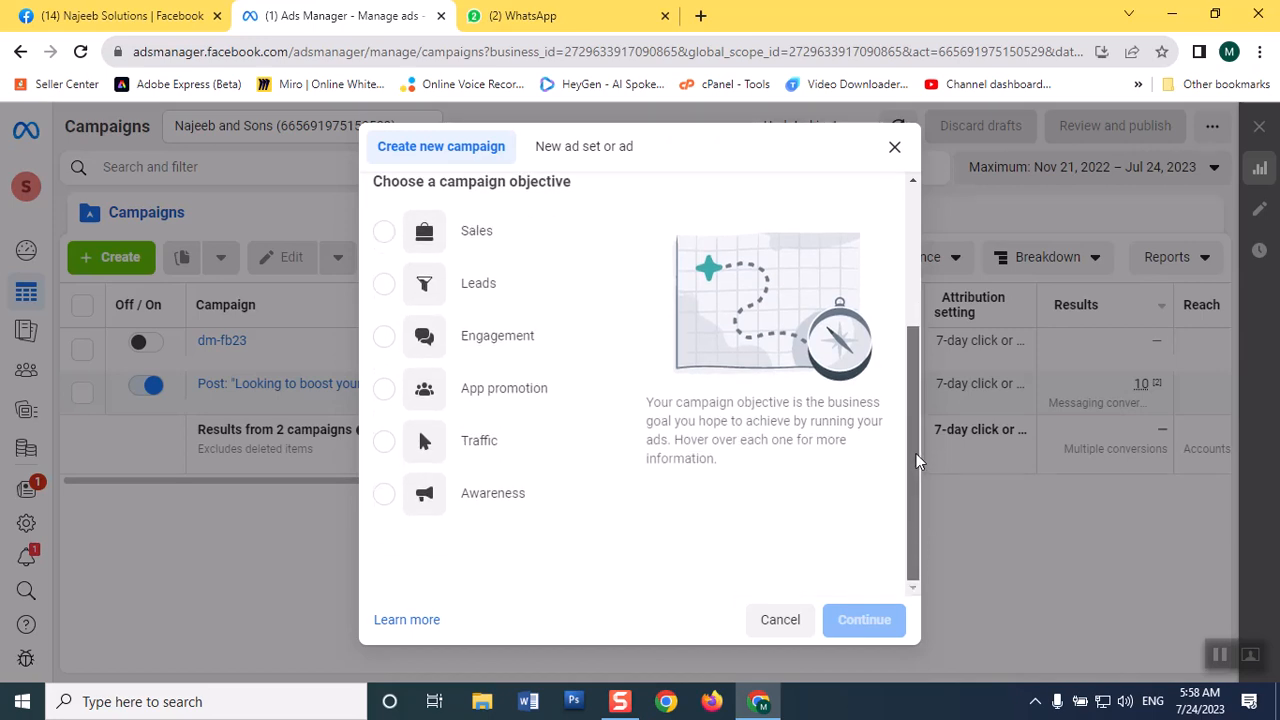
mouse_move(498, 518)
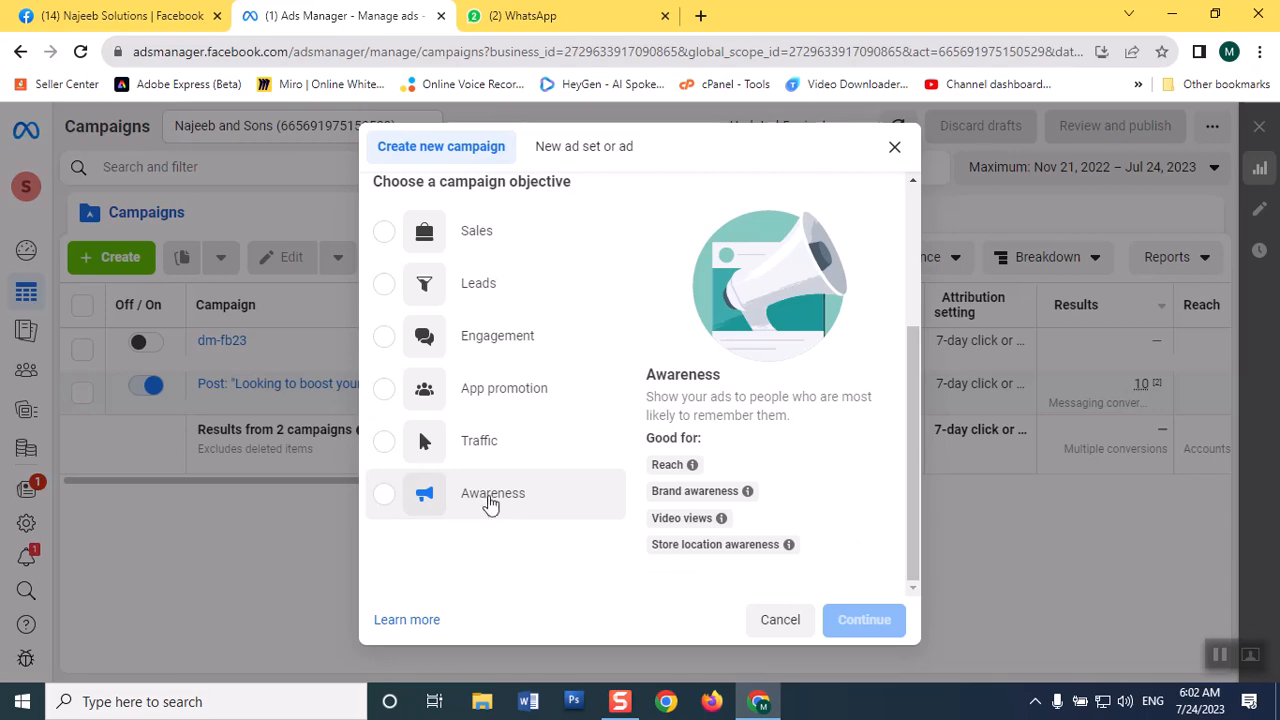
Create the new campaign with the Engagement objective, view its ad set settings briefly and return to the campaign settings.
left_click(385, 338)
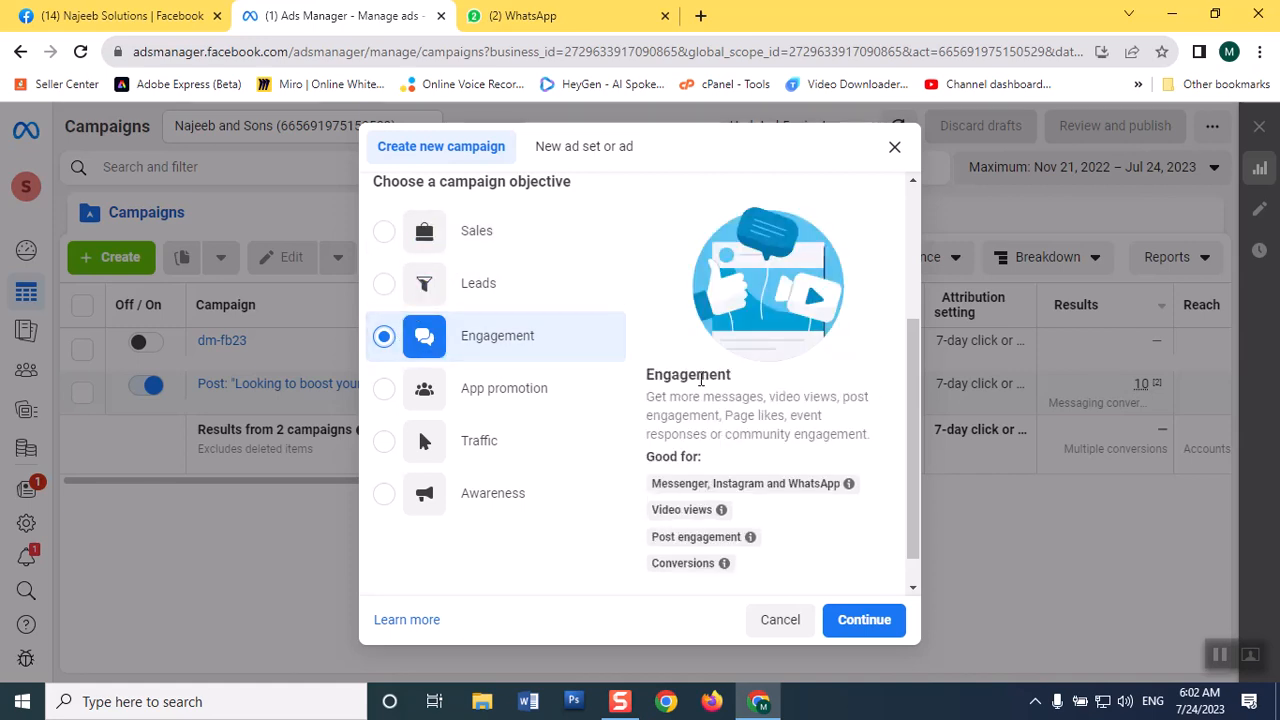
mouse_move(778, 493)
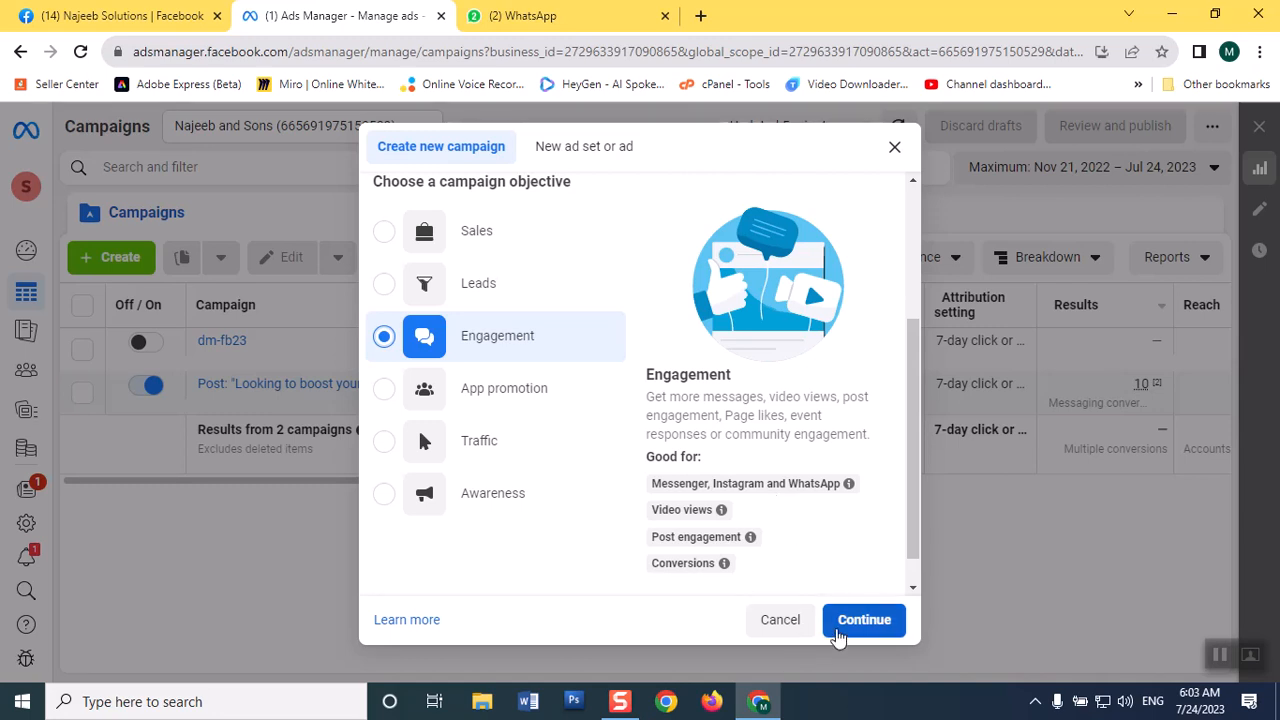
left_click(837, 627)
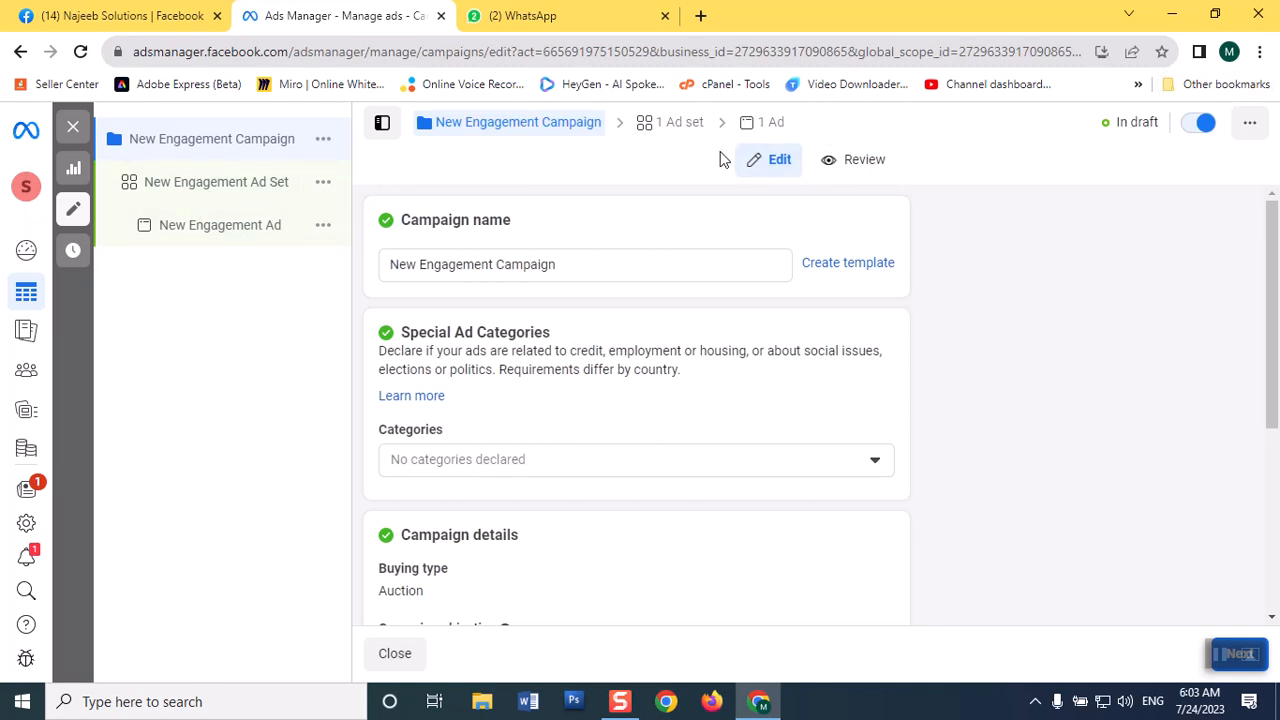
left_click(667, 126)
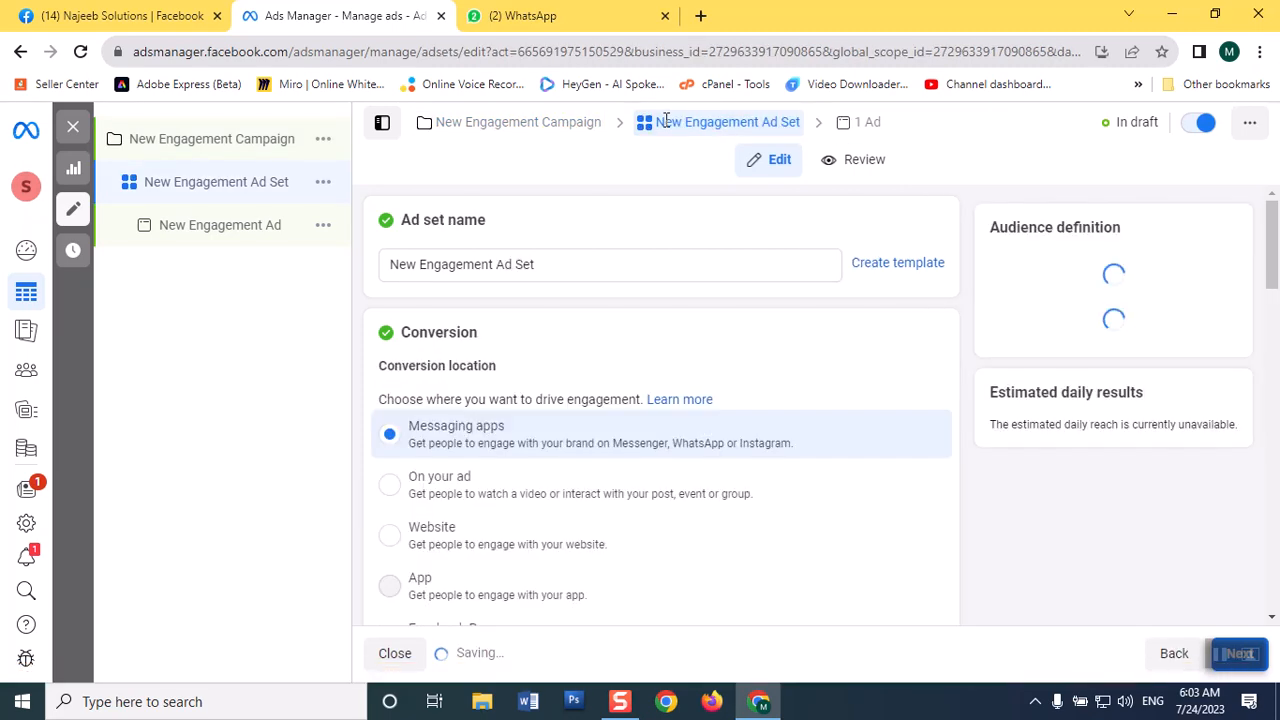
left_click(178, 153)
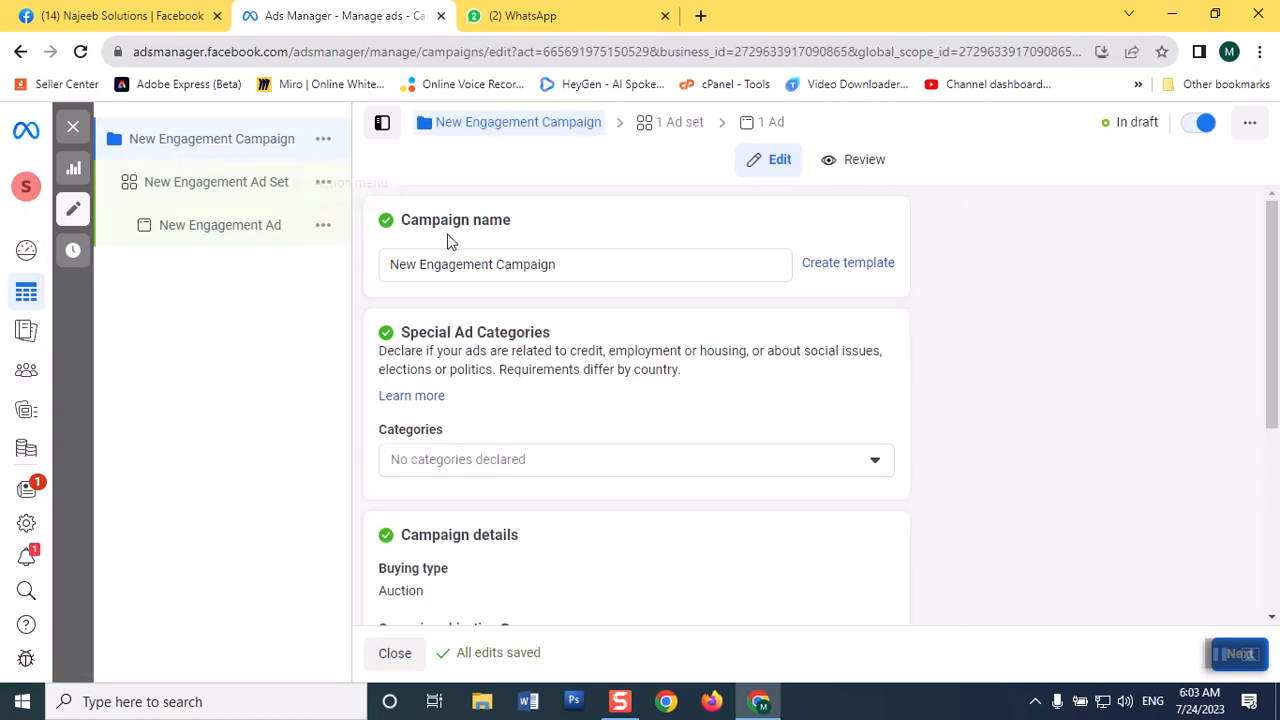
Rename the campaign as "digital marketing services aug23".
left_click_drag(591, 267, 317, 277)
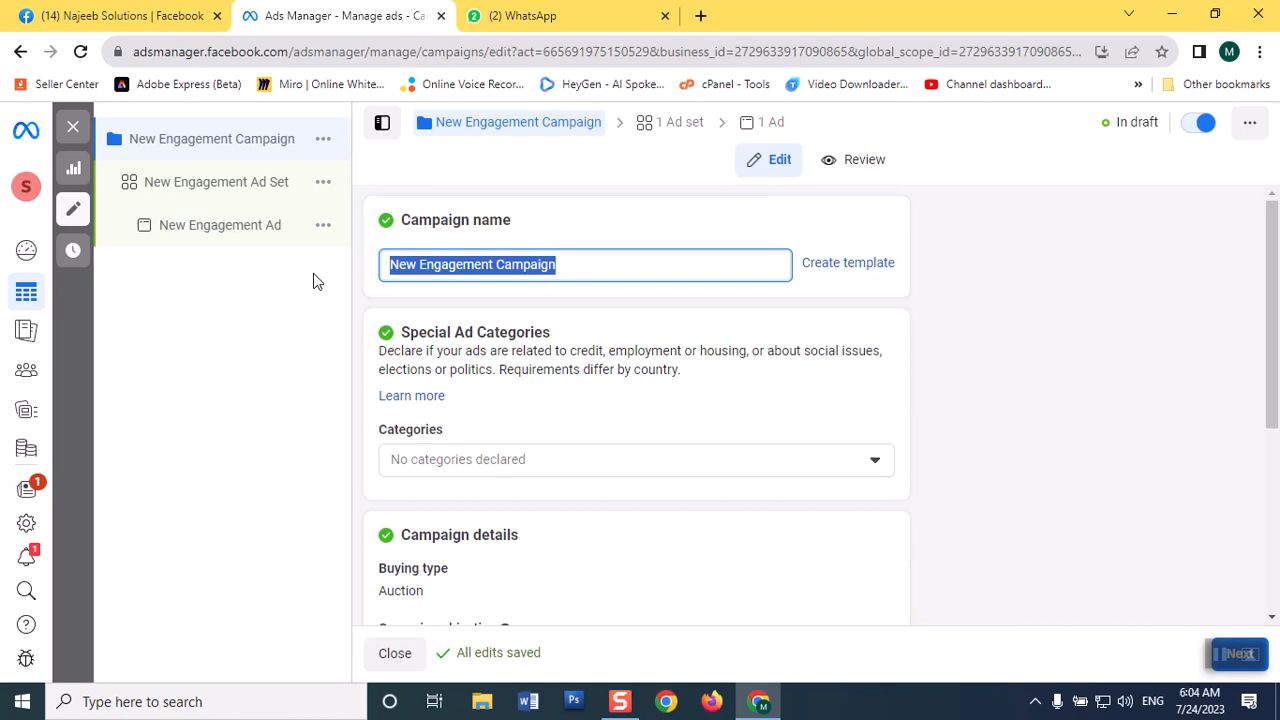
type("digit")
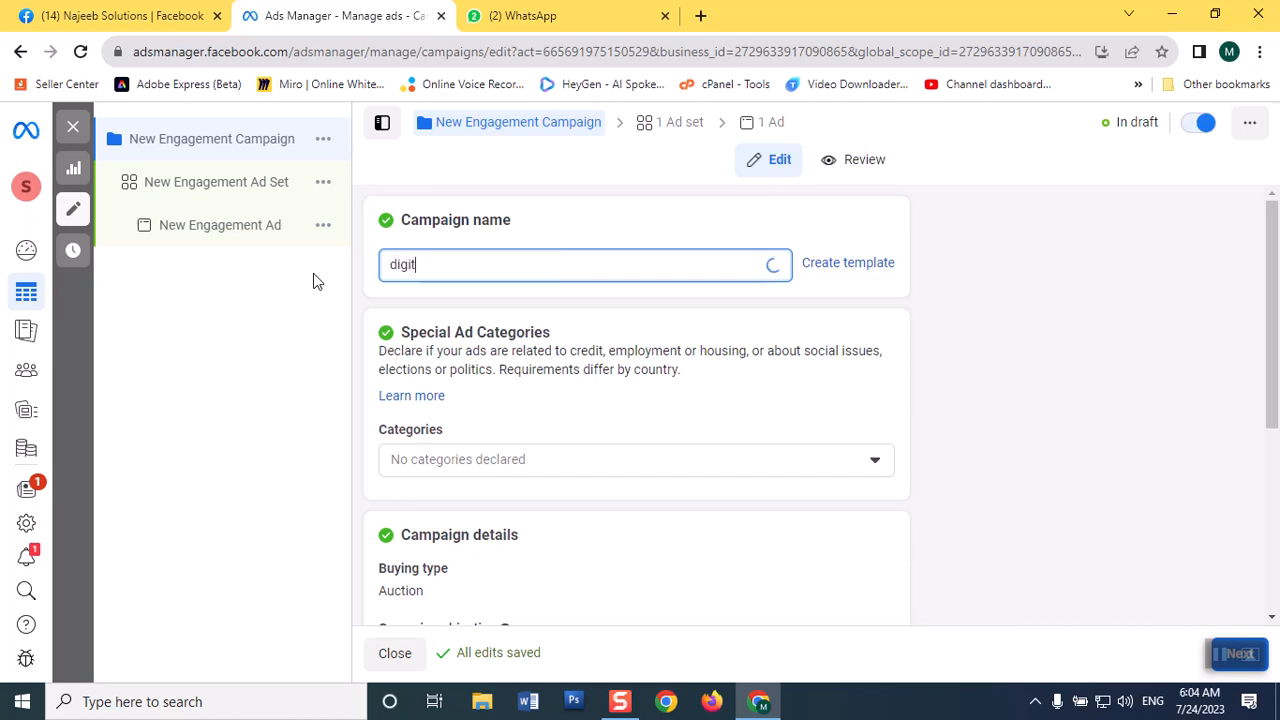
type("al ma")
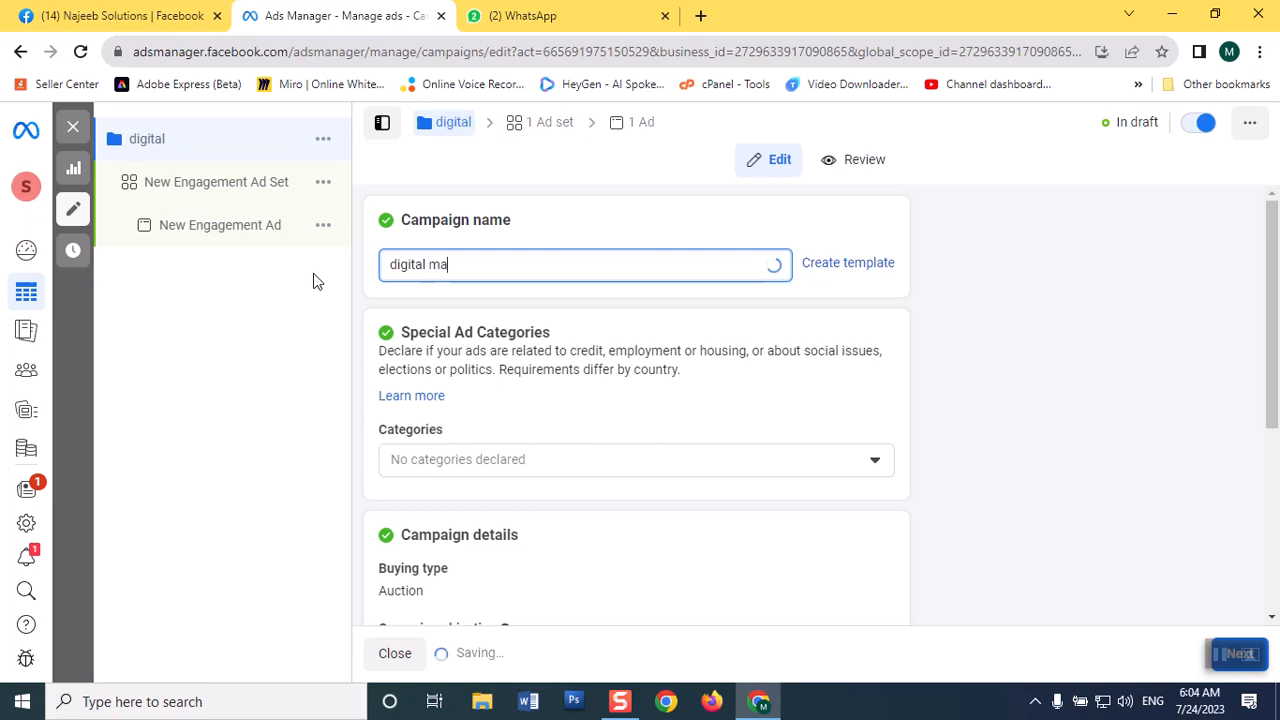
type("rketing ser")
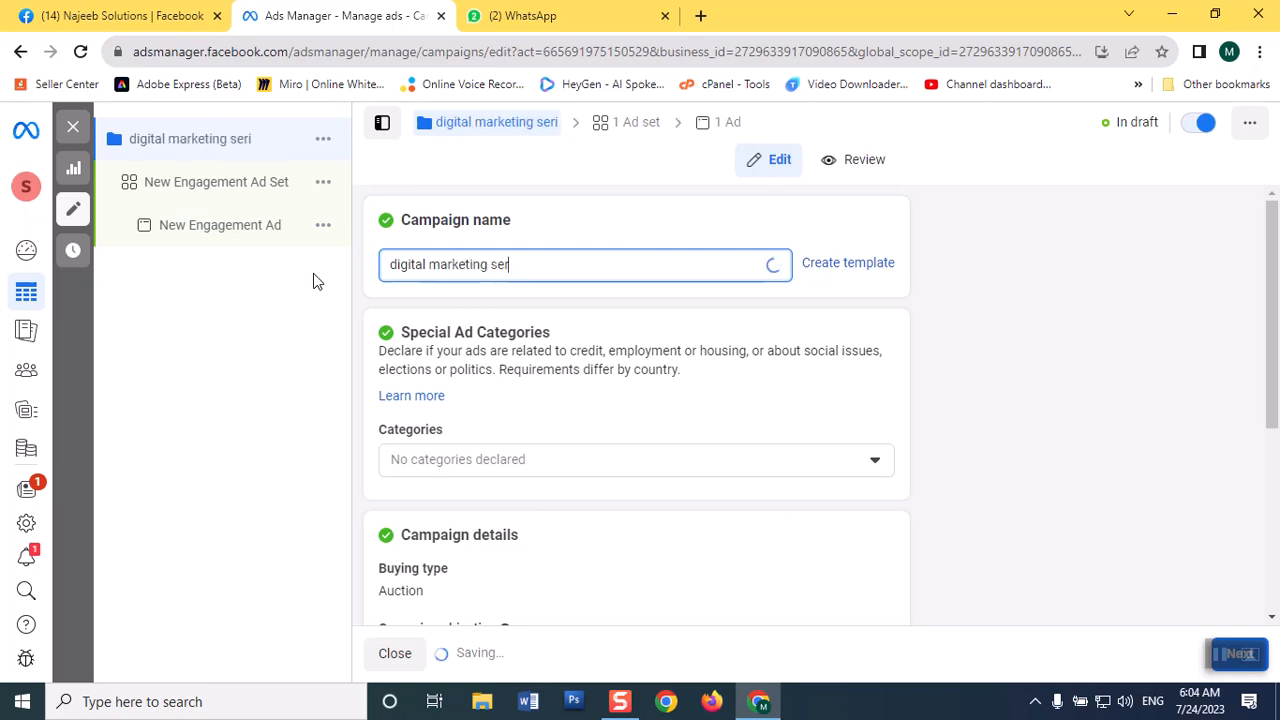
type("vices")
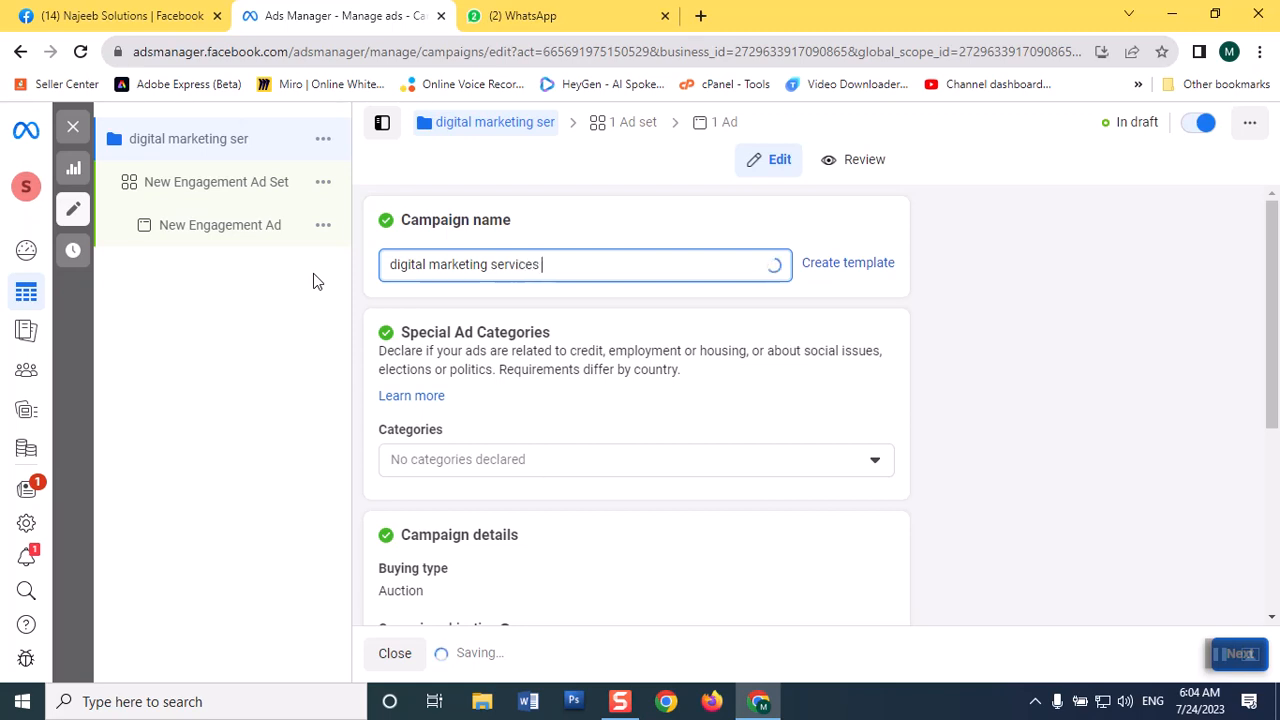
type(" aug23")
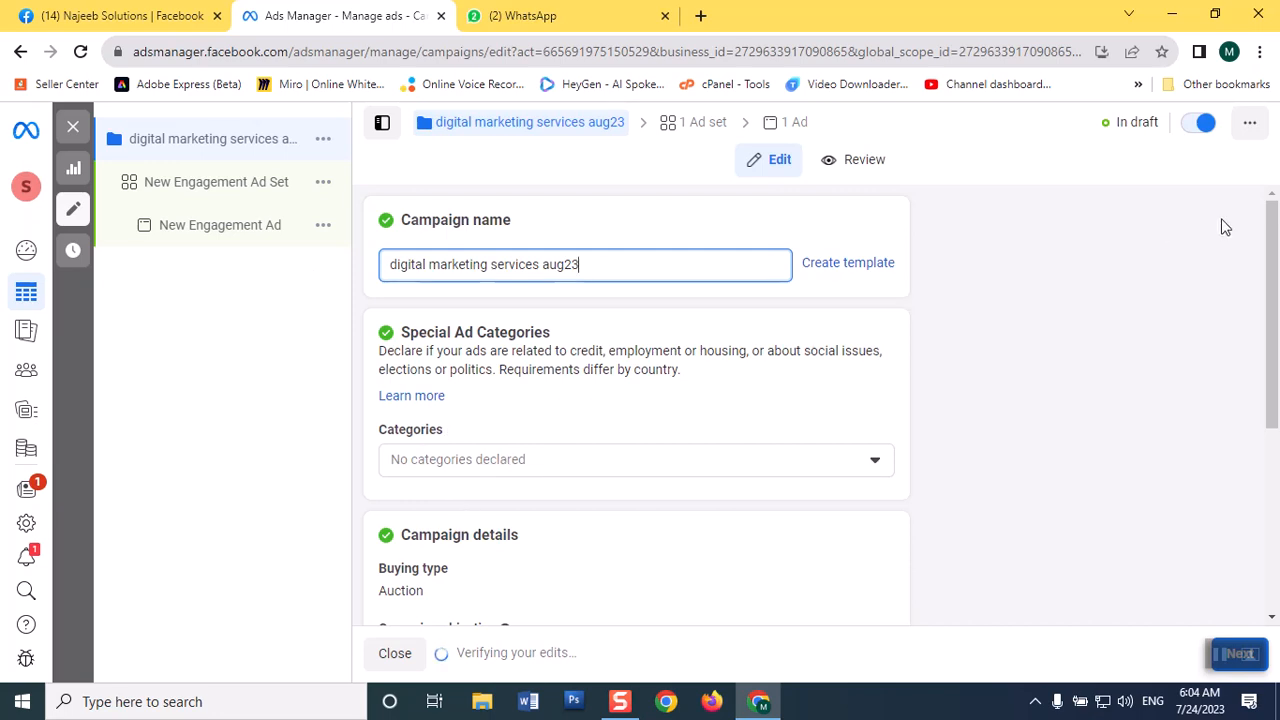
Turn on Advantage campaign budget for the campaign with Daily Budget as the budget type.
mouse_move(1268, 243)
left_mouse_down()
mouse_move(1276, 366)
mouse_move(1249, 229)
left_mouse_up()
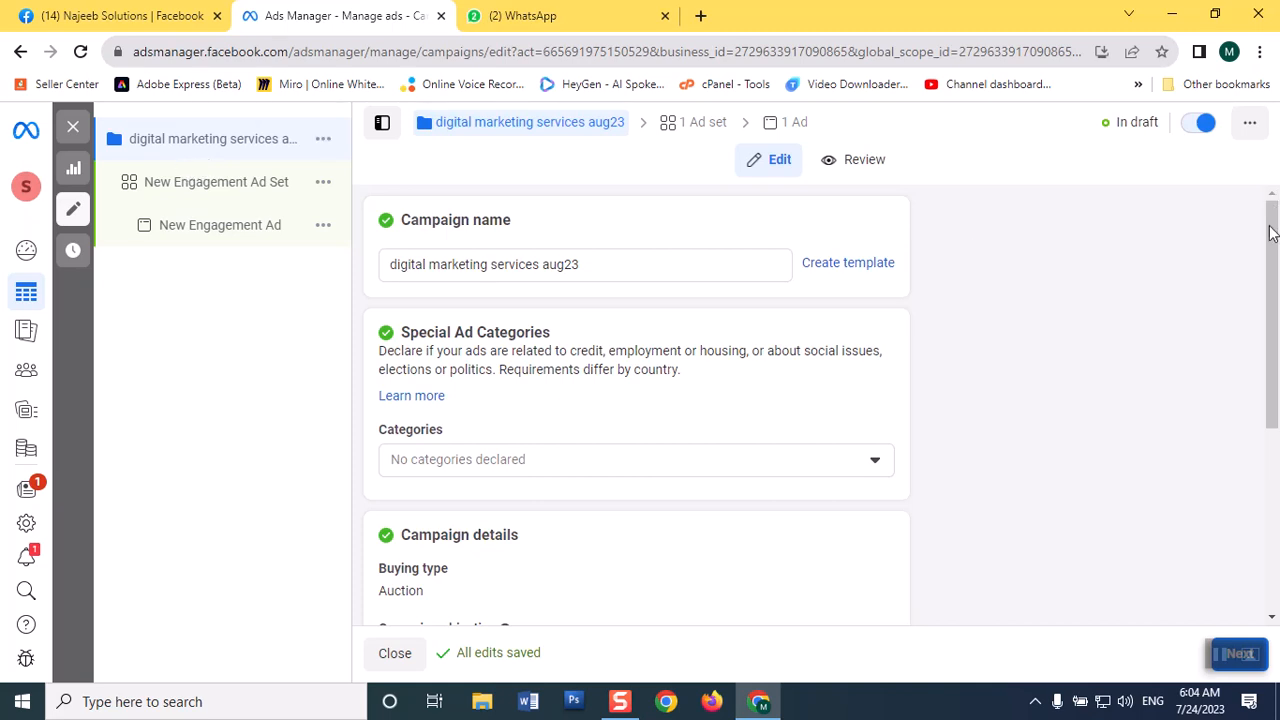
left_click_drag(1272, 237, 1240, 331)
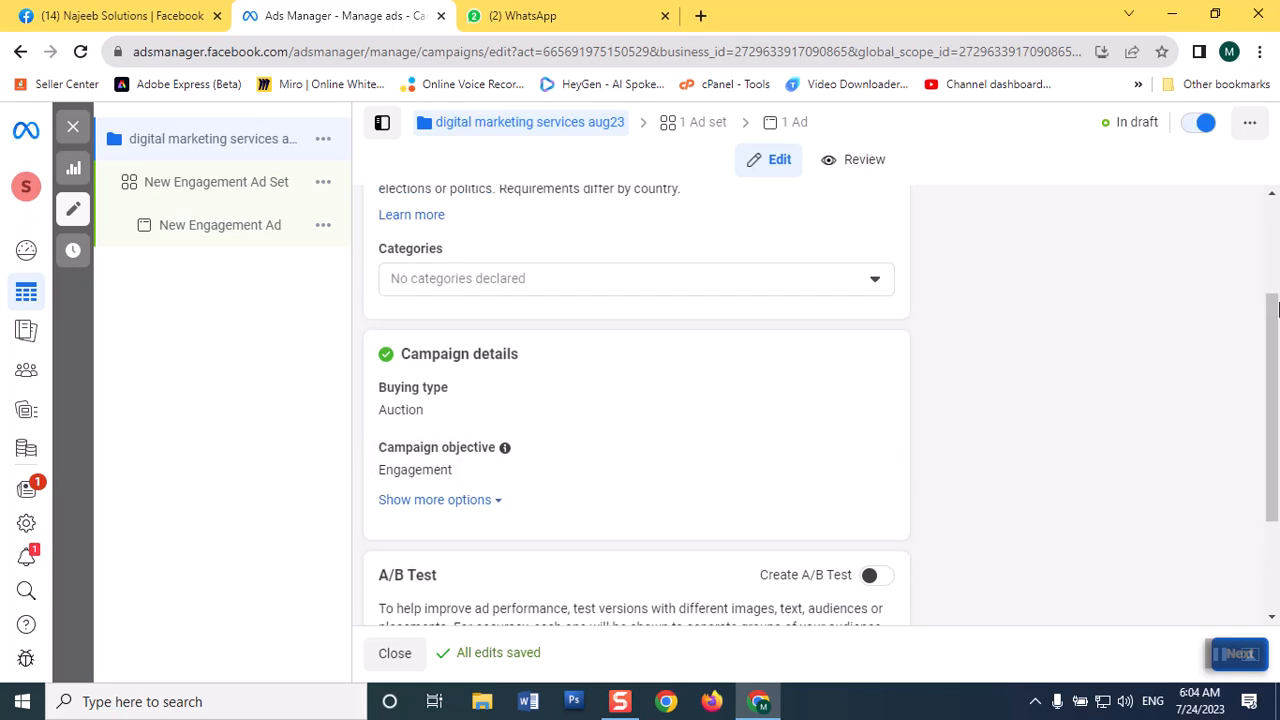
left_click(1278, 278)
left_click_drag(1277, 290, 1275, 476)
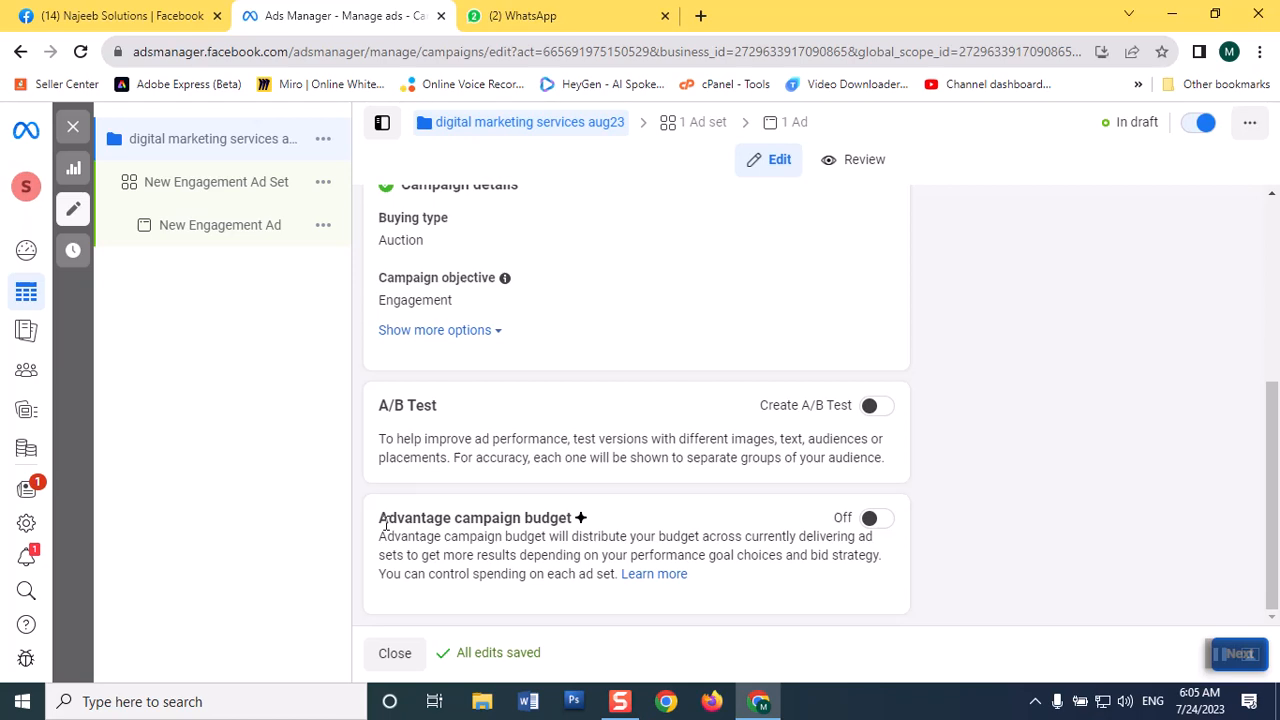
left_click(875, 519)
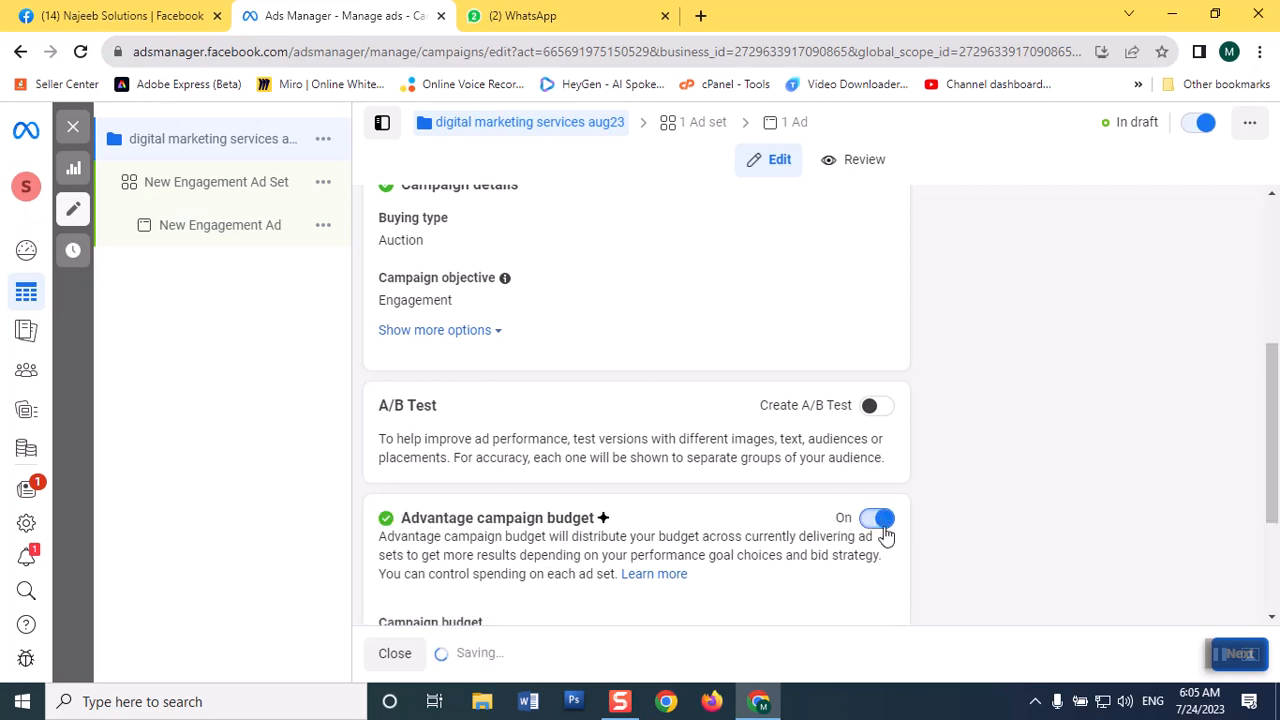
scroll(1240, 375, "down", 2)
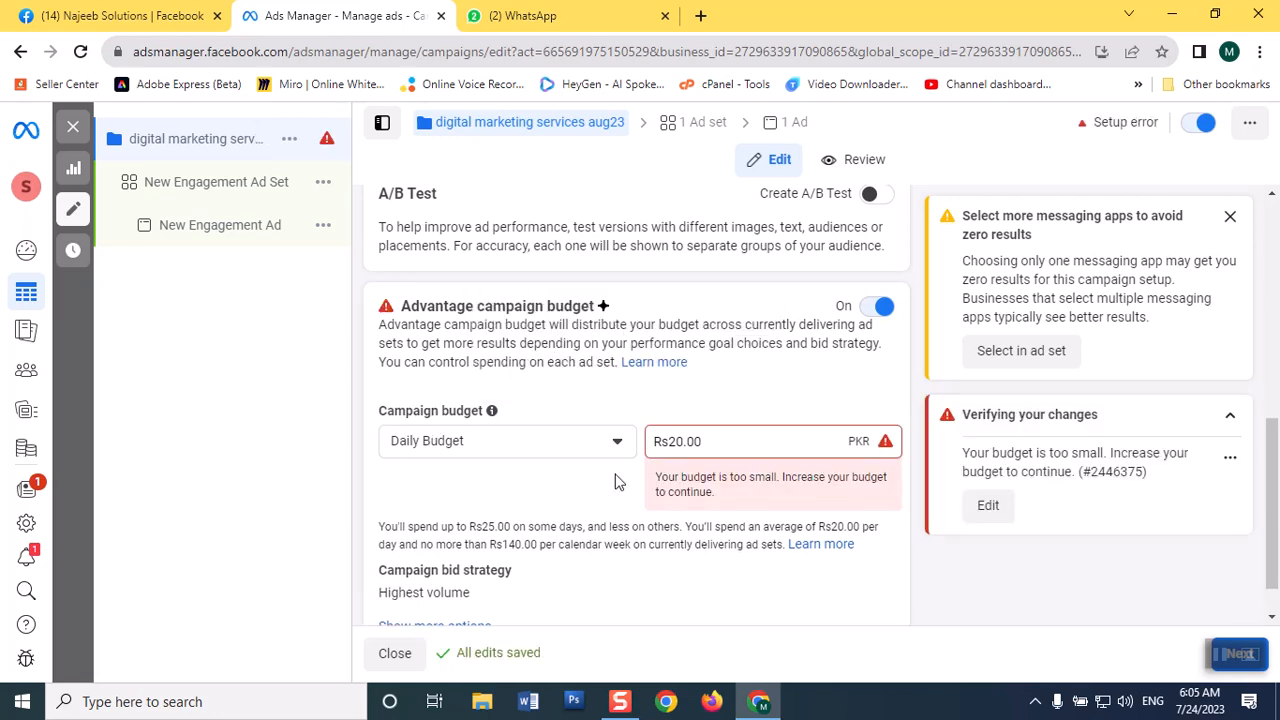
left_click(592, 446)
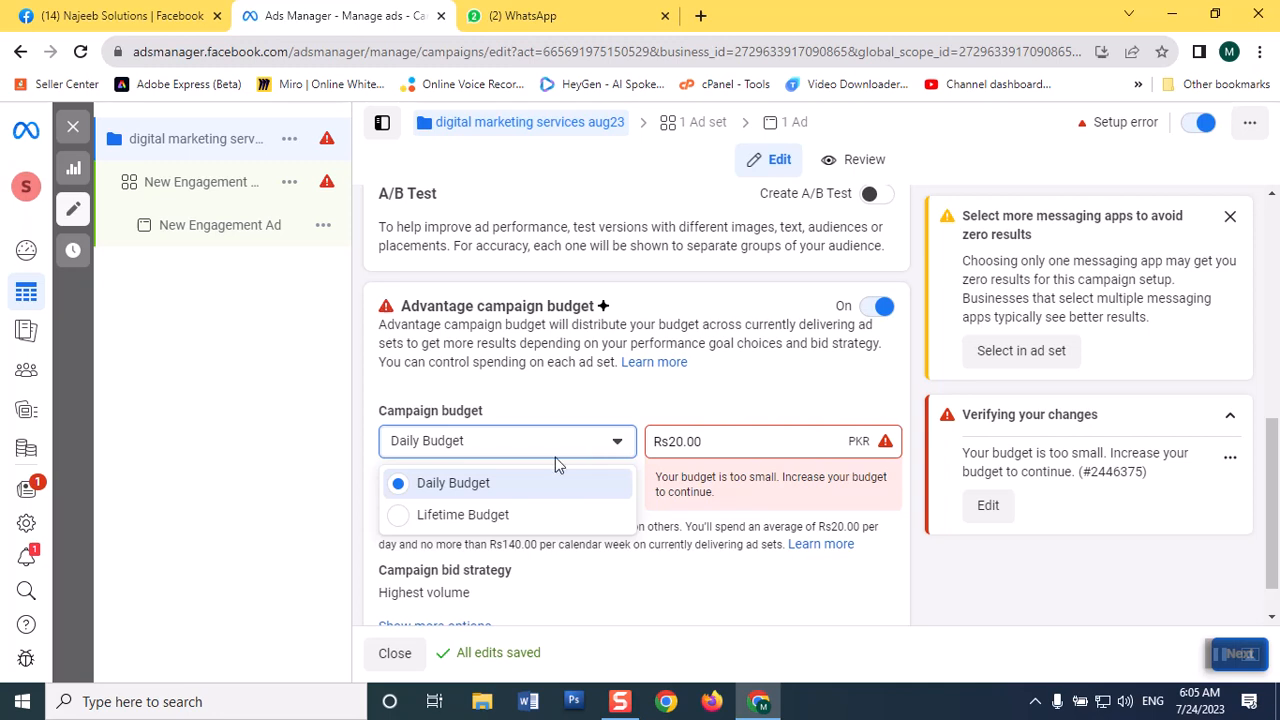
left_click(434, 483)
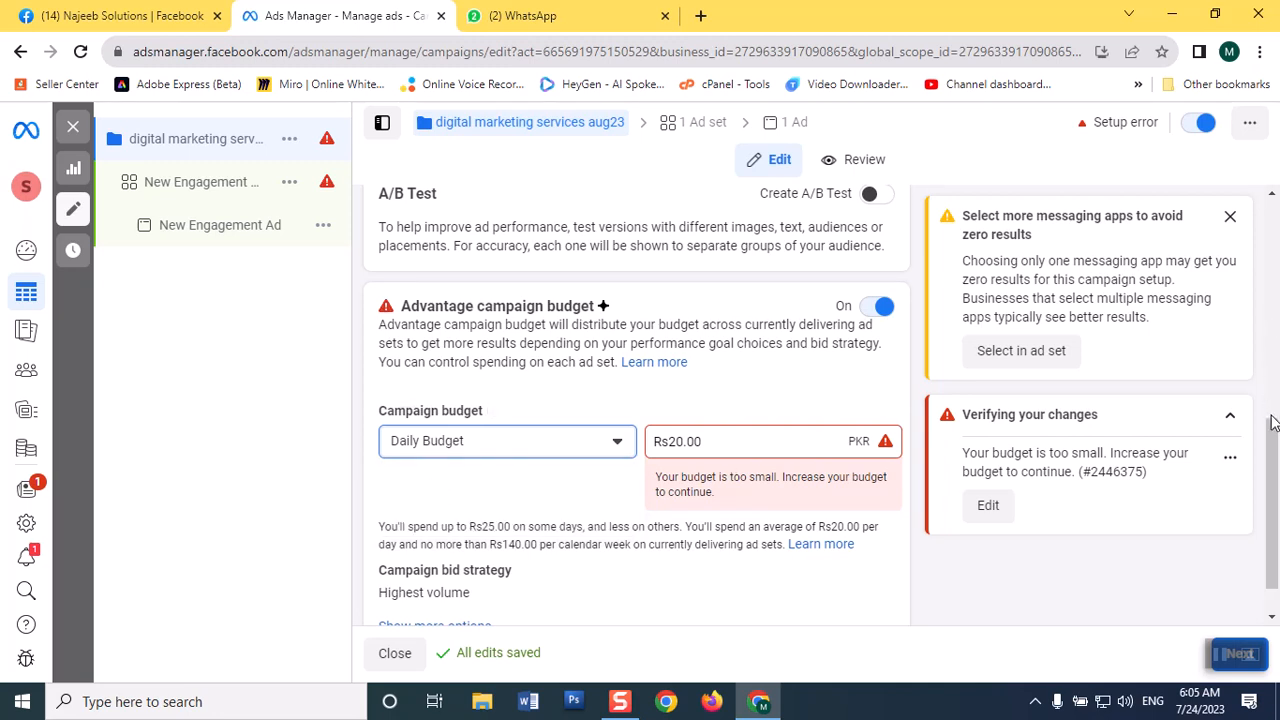
Show the additional campaign budget options and switch the budget type to Lifetime Budget.
scroll(1271, 450, "down", 1)
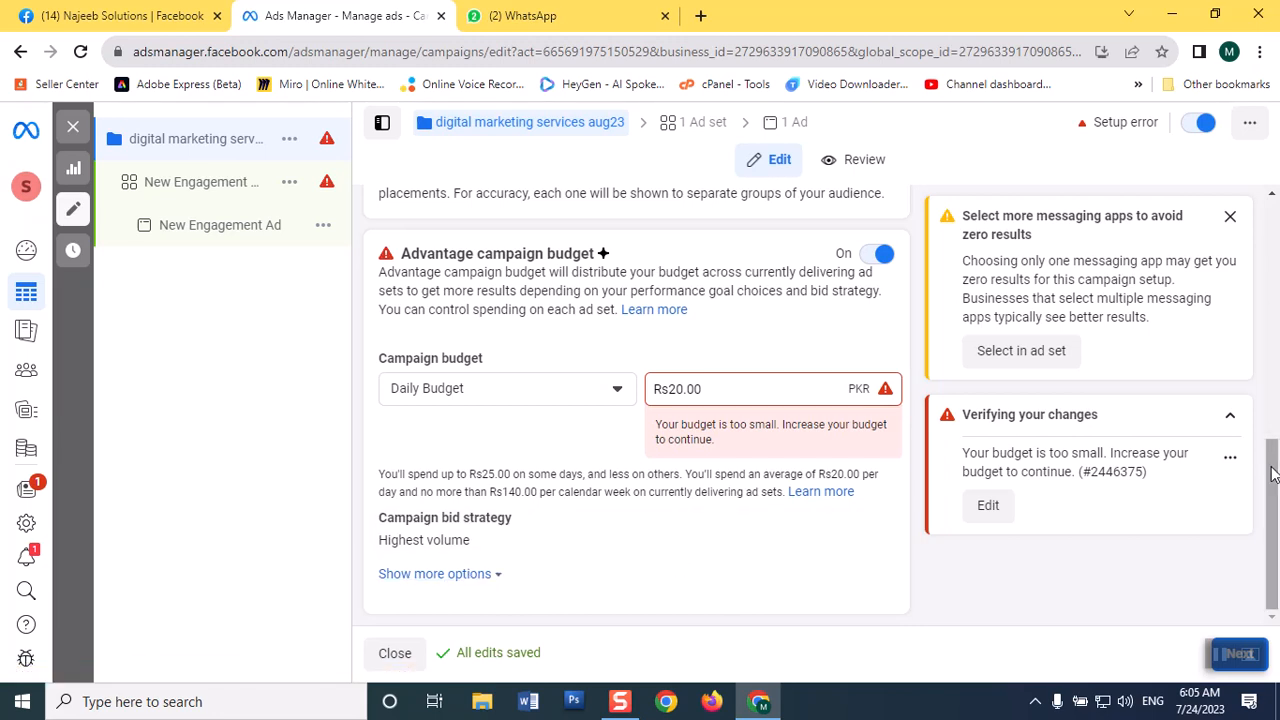
left_click(463, 575)
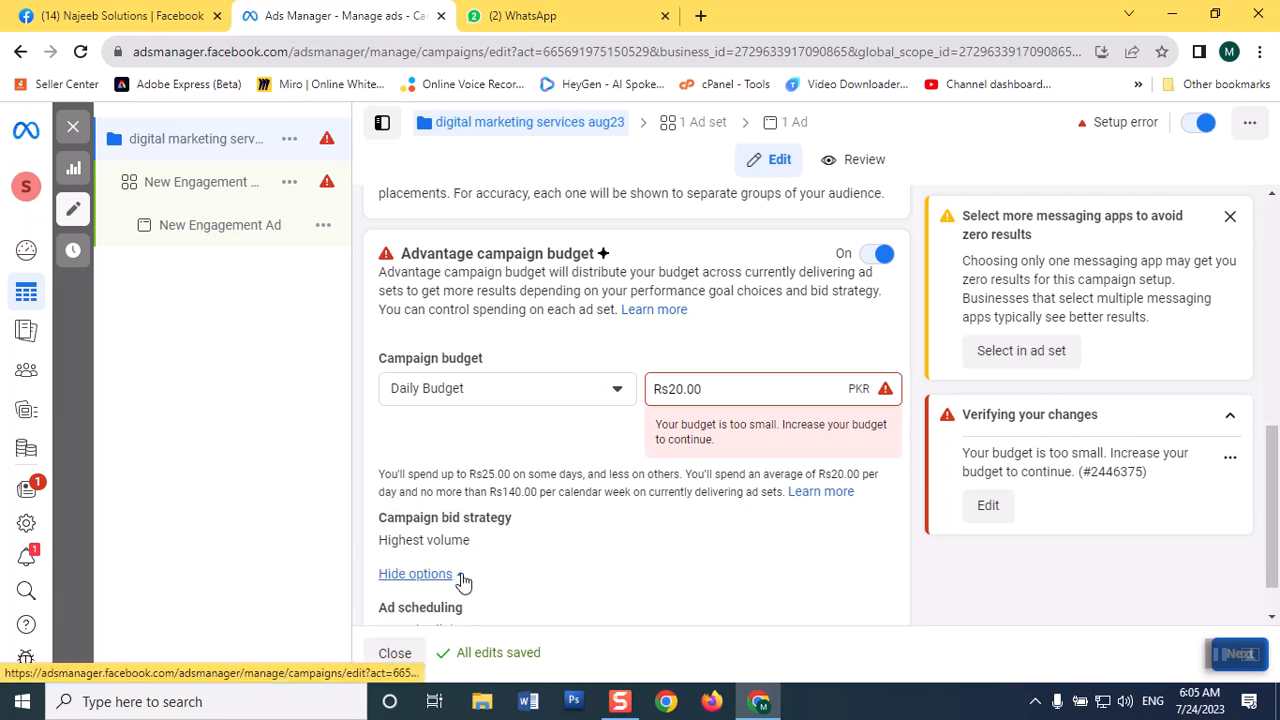
scroll(1268, 448, "down", 1)
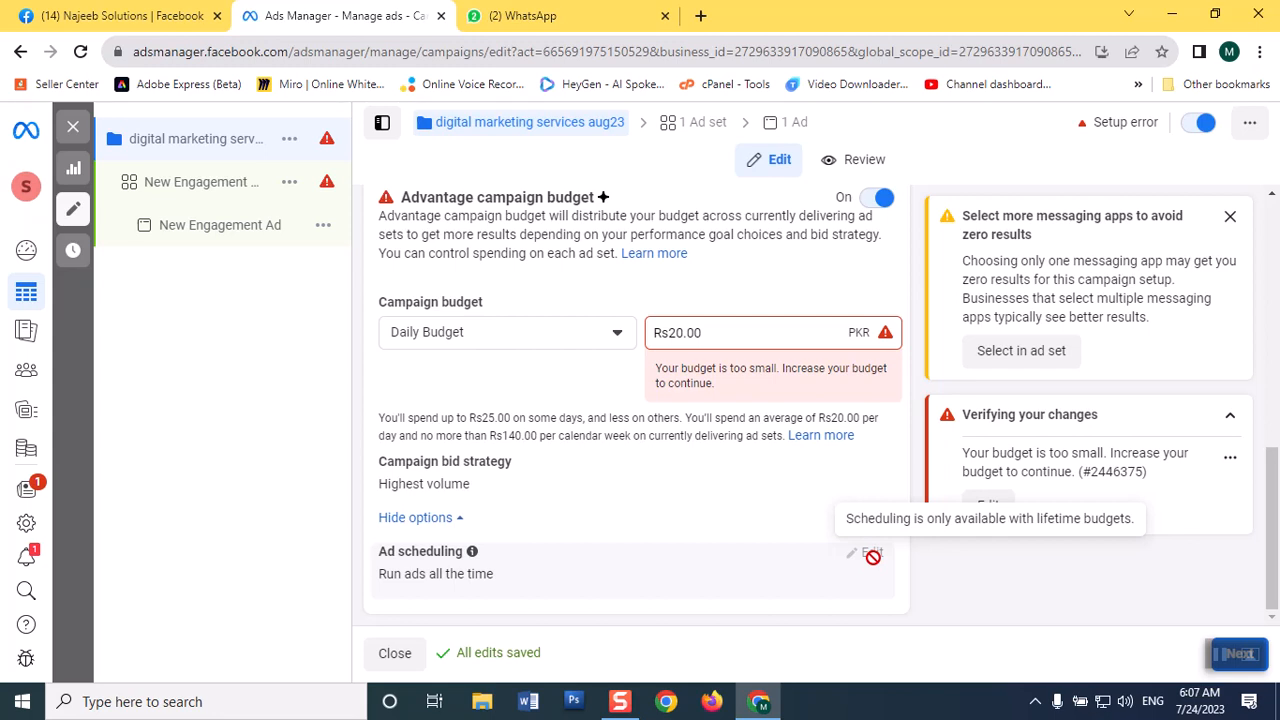
left_click(572, 340)
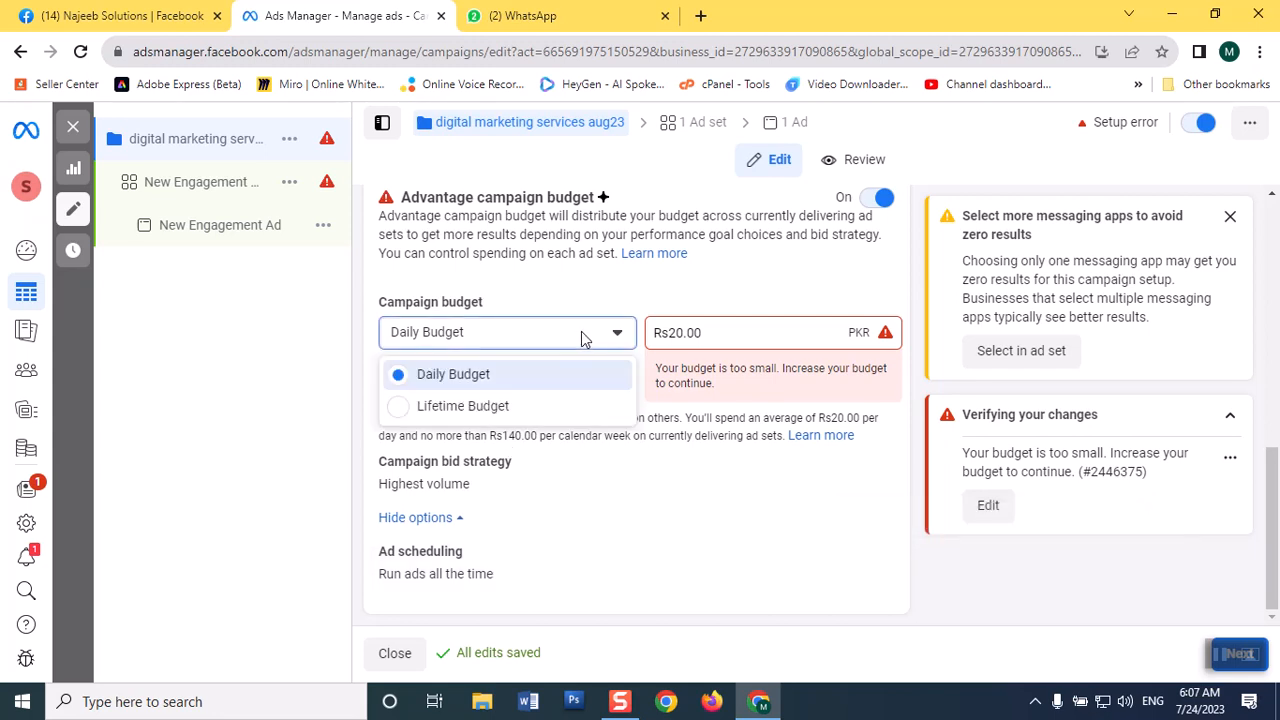
left_click(502, 407)
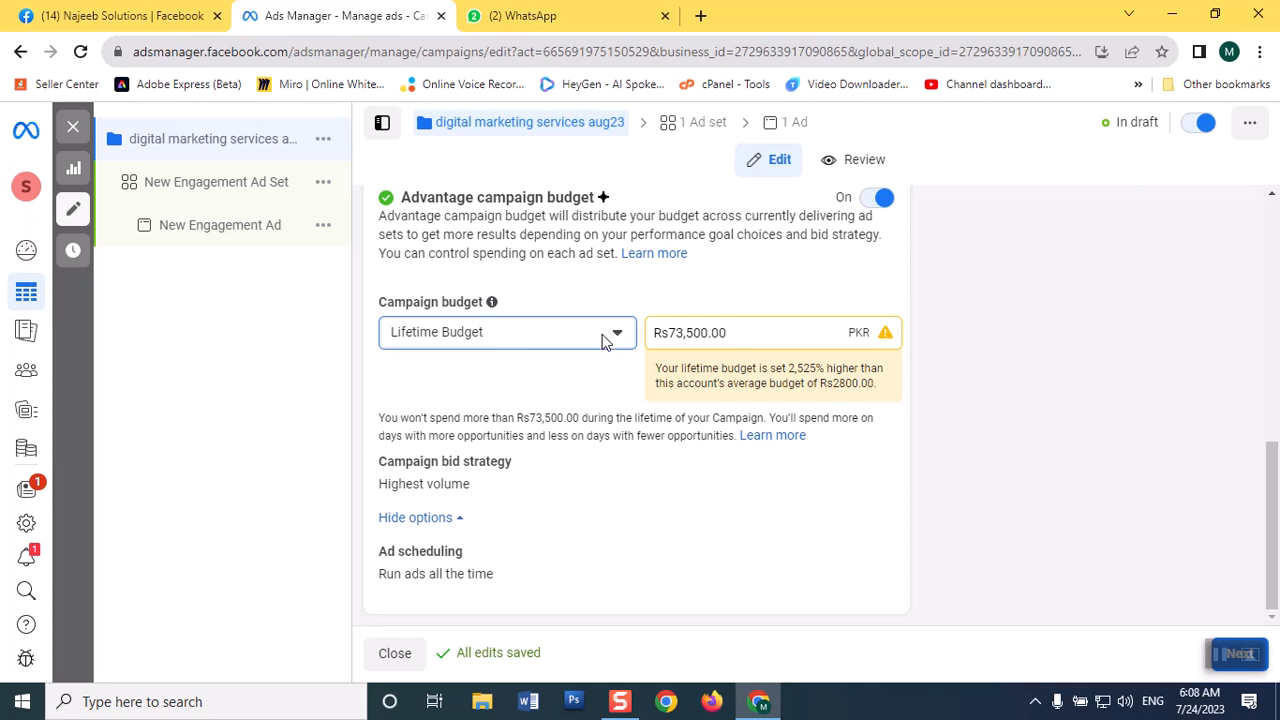
Set the campaign's lifetime budget amount to 3000 PKR.
left_click(752, 332)
left_click(600, 343)
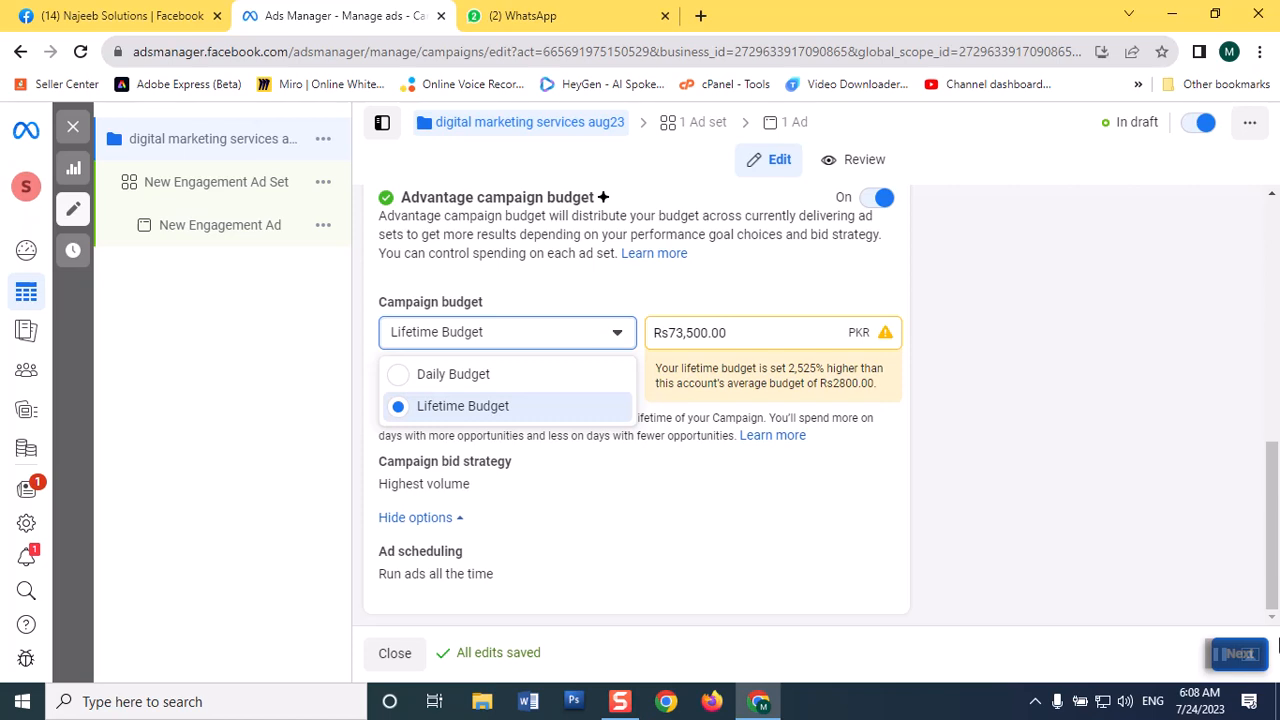
left_click(752, 332)
left_click(752, 333)
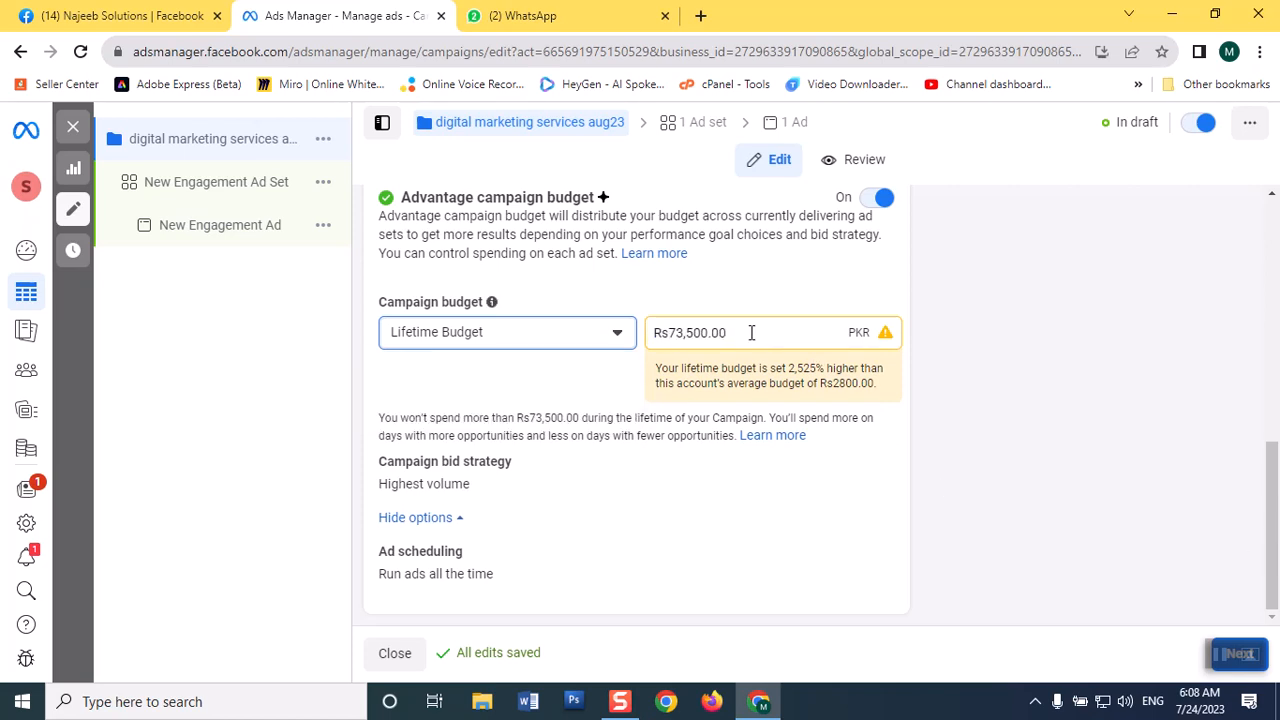
key("BackSpace")
key("BackSpace")
key("BackSpace")
key("BackSpace")
key("BackSpace")
key("BackSpace")
key("BackSpace")
key("BackSpace")
key("BackSpace")
key("BackSpace")
key("BackSpace")
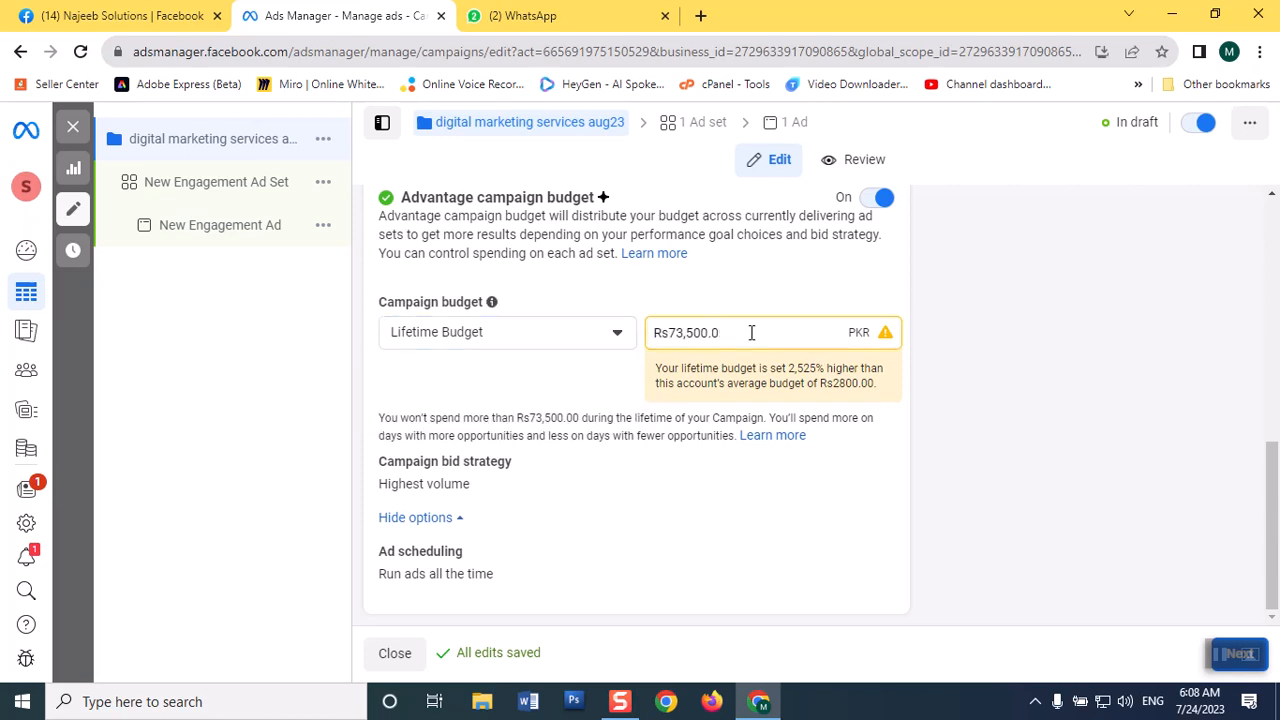
type("3000")
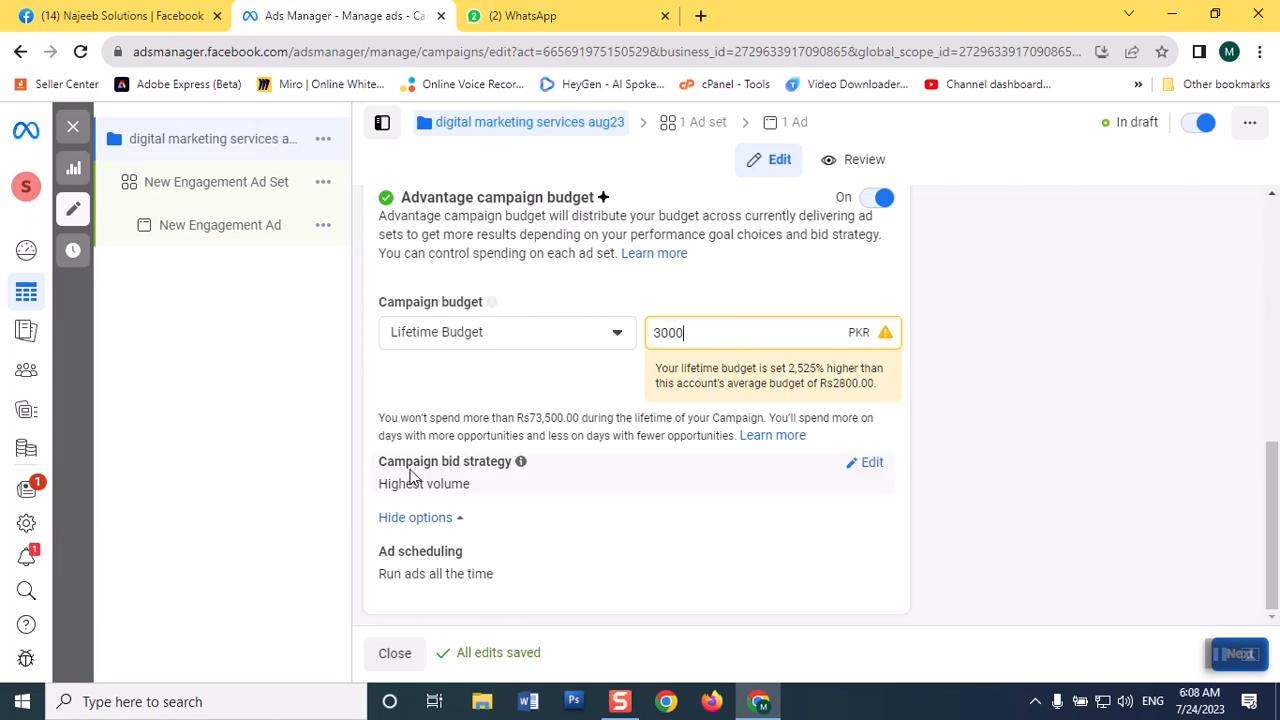
left_click(479, 388)
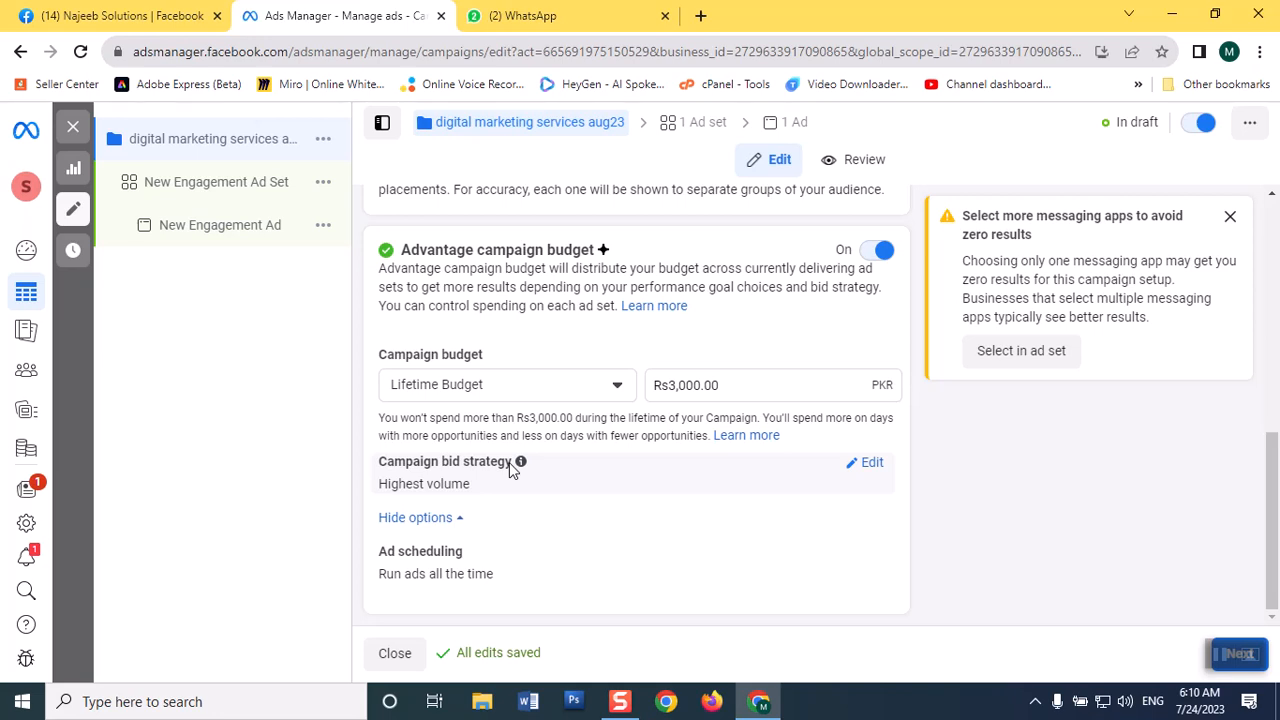
Open the campaign bid strategy for editing and review the available strategies, including the Bid cap option.
left_click(862, 464)
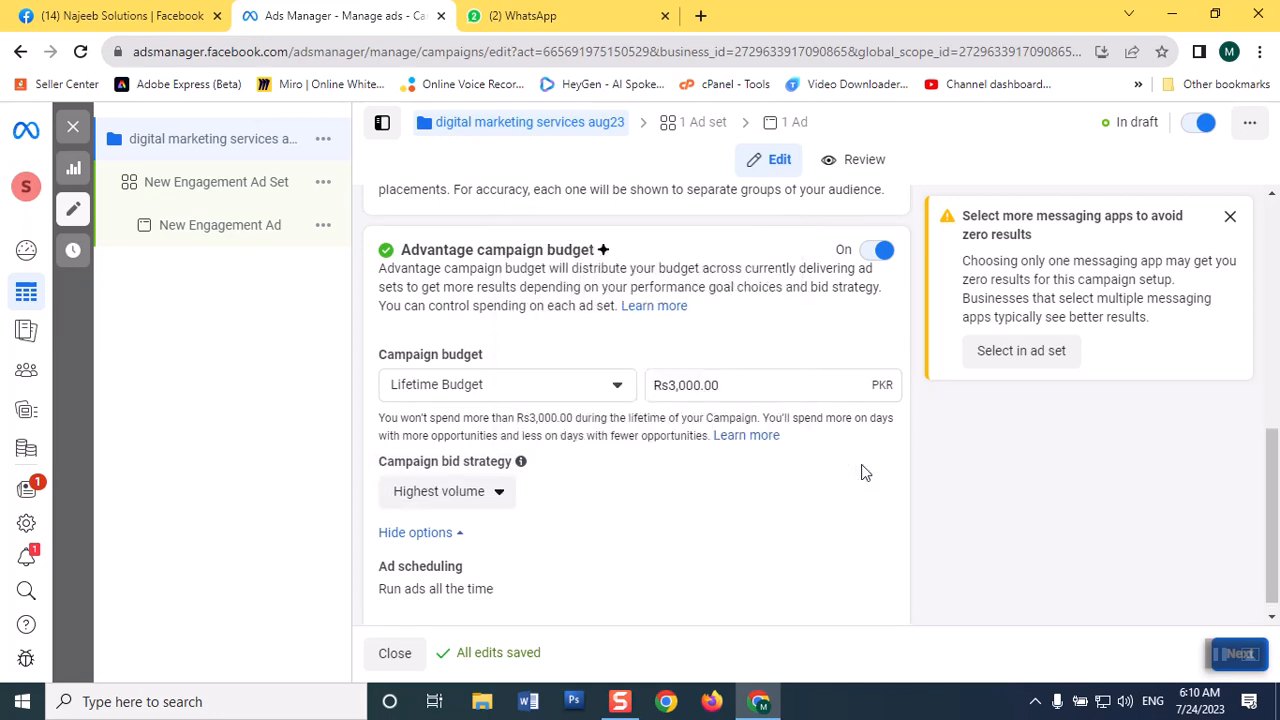
left_click(494, 494)
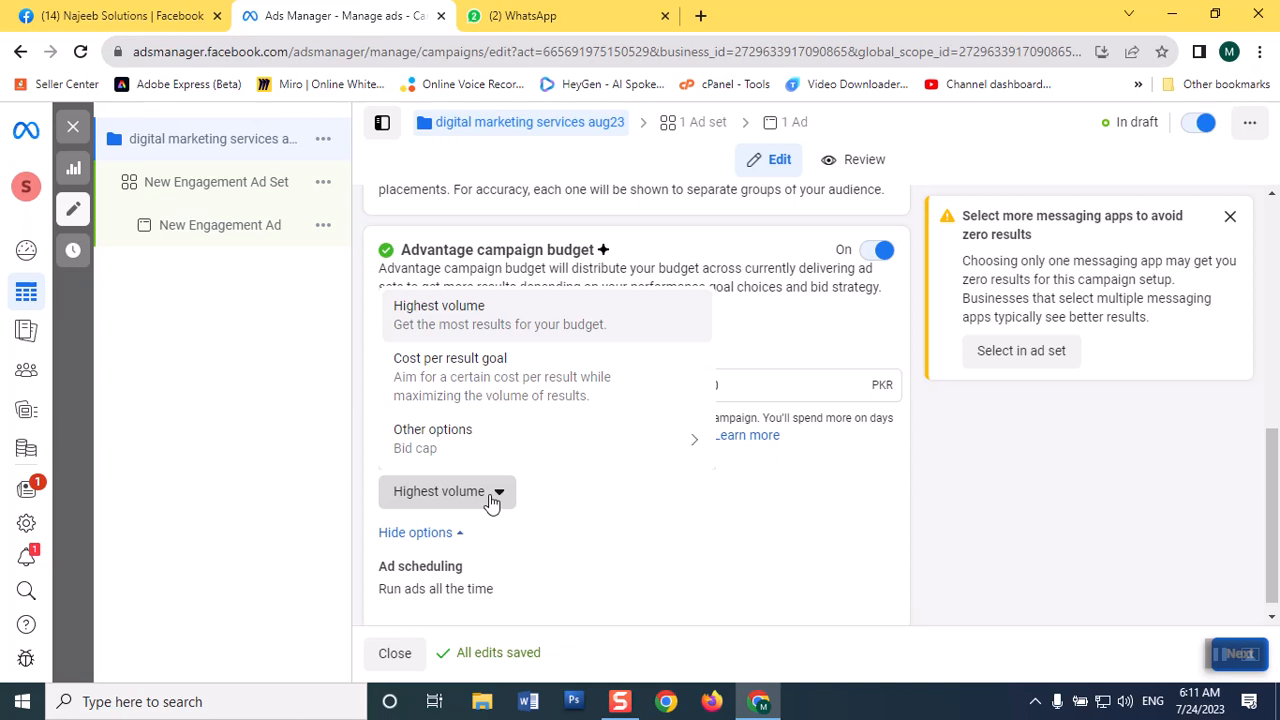
left_click(490, 502)
left_click(490, 502)
mouse_move(423, 435)
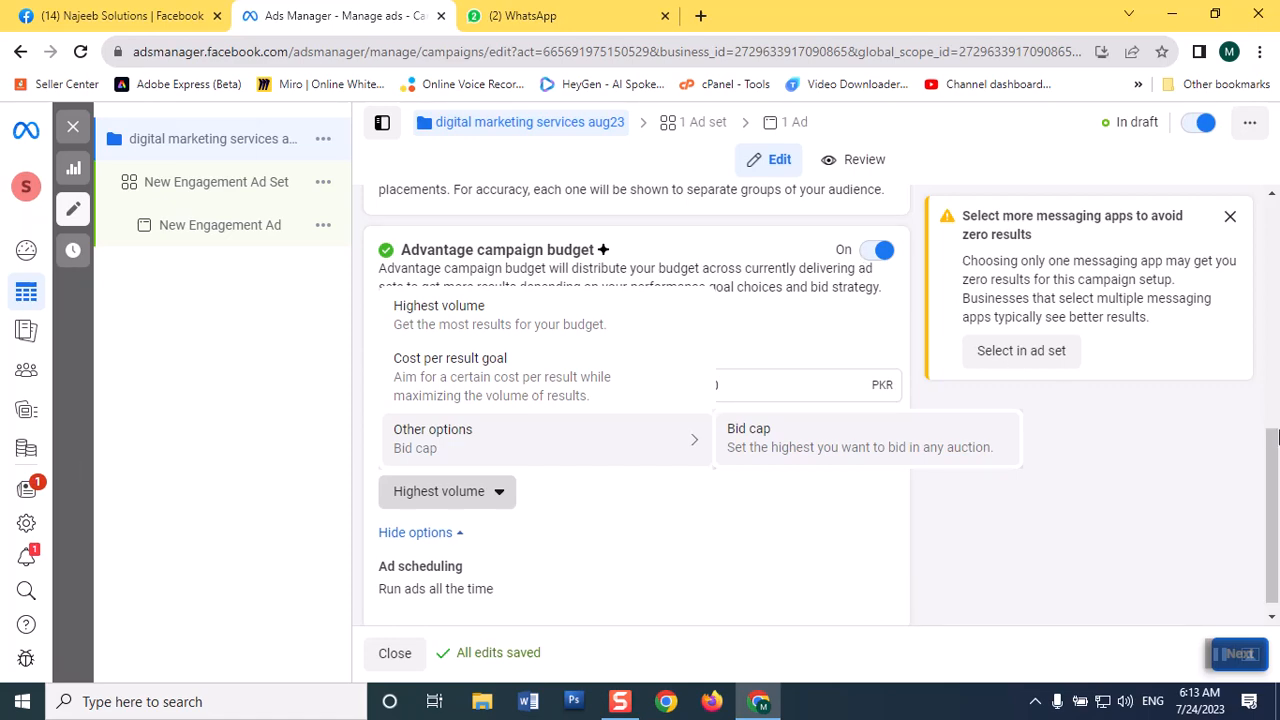
Edit the campaign's ad scheduling and enable running ads on a schedule.
left_click_drag(1276, 478, 1275, 512)
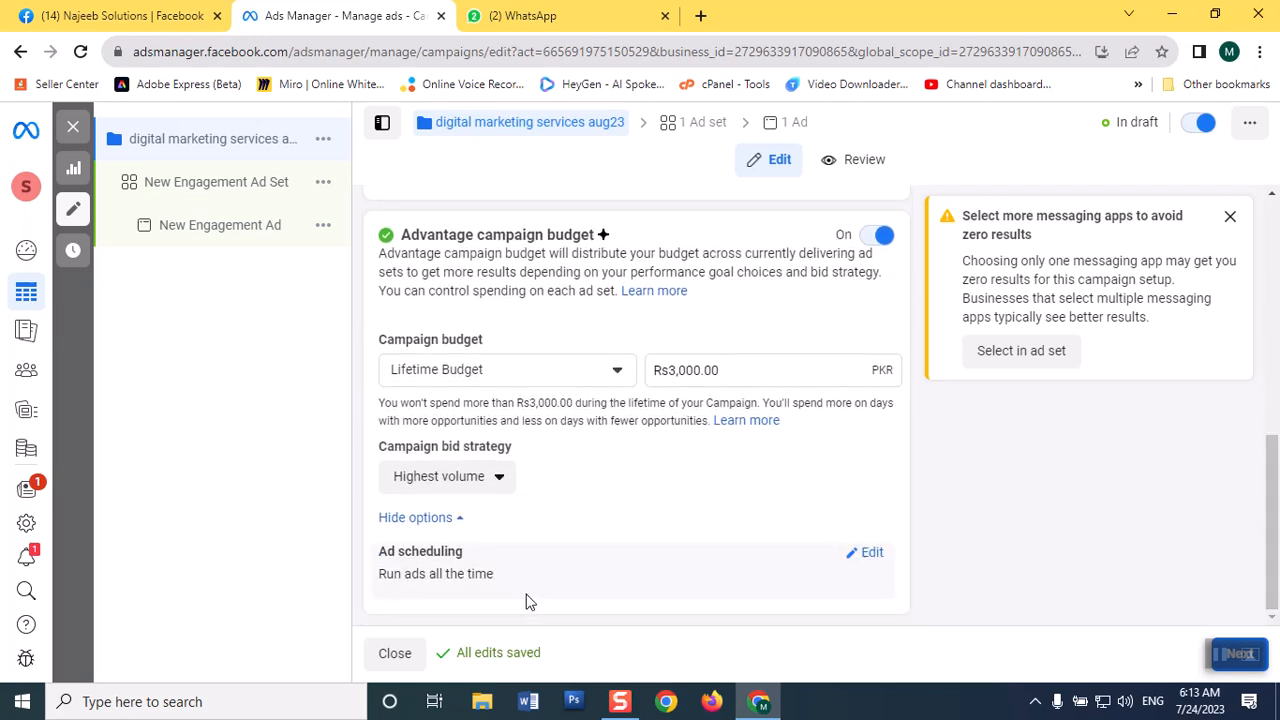
left_click(870, 557)
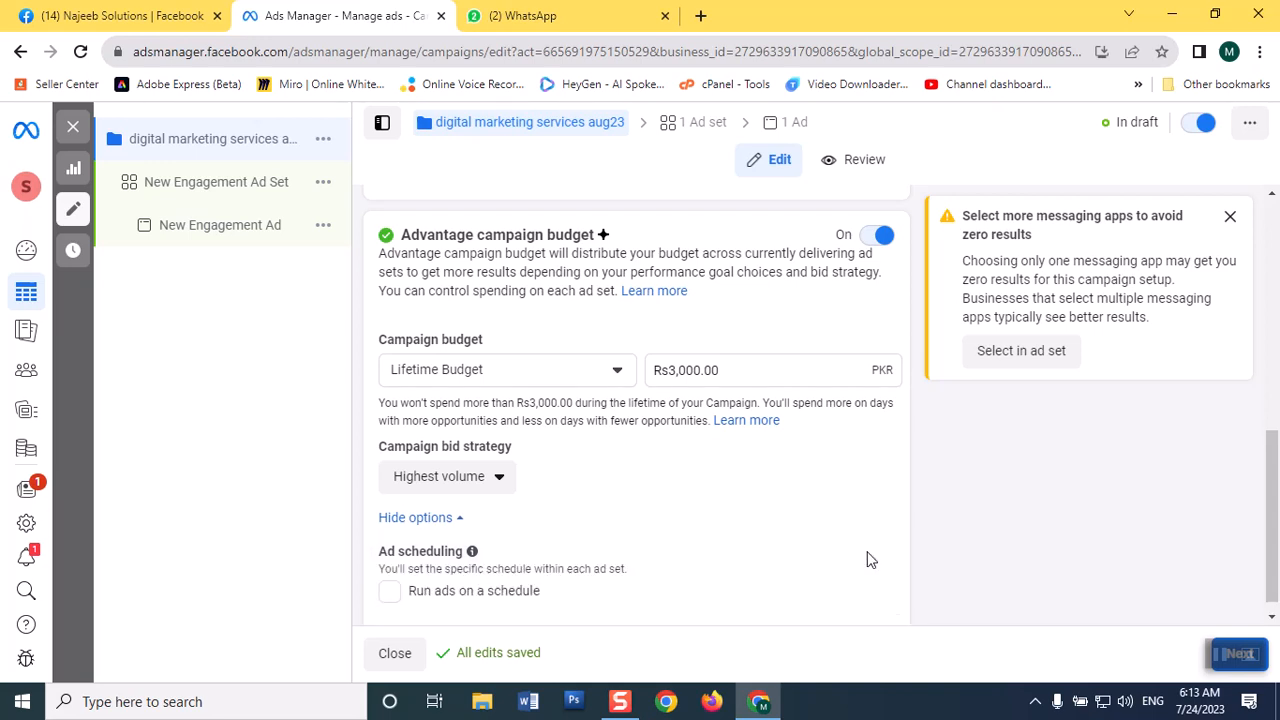
left_click(415, 596)
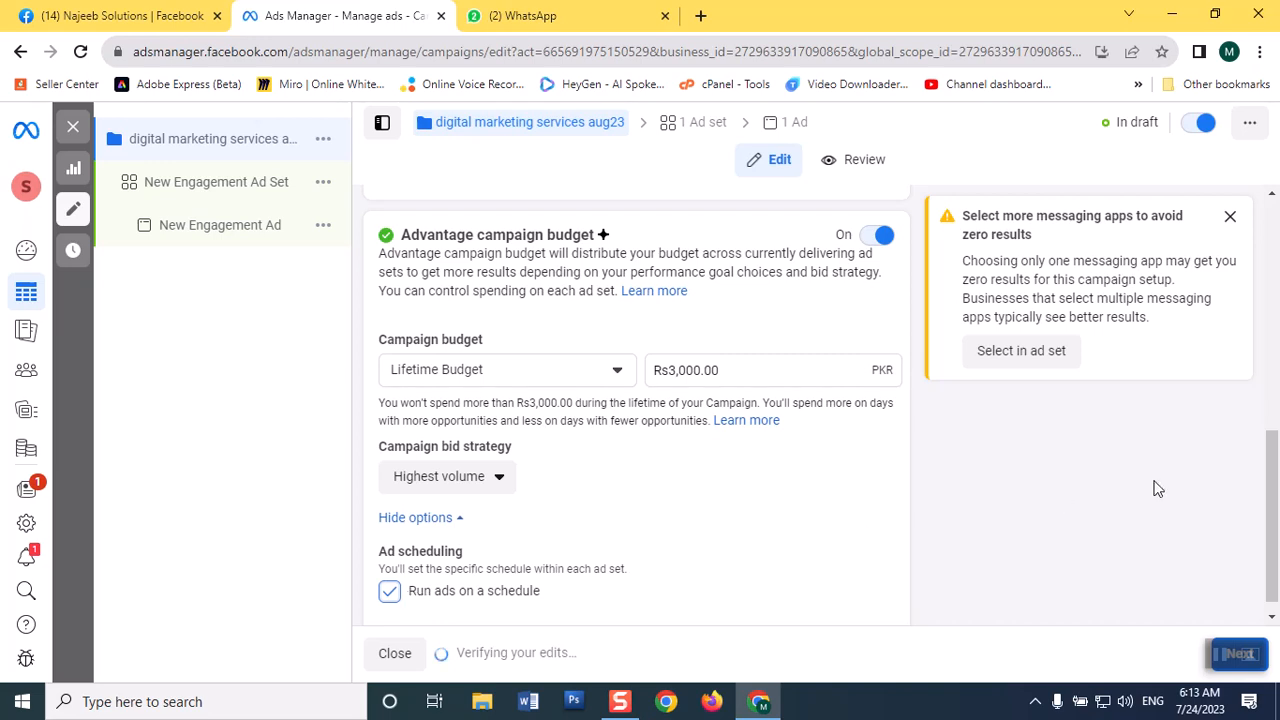
scroll(1275, 462, "down", 1)
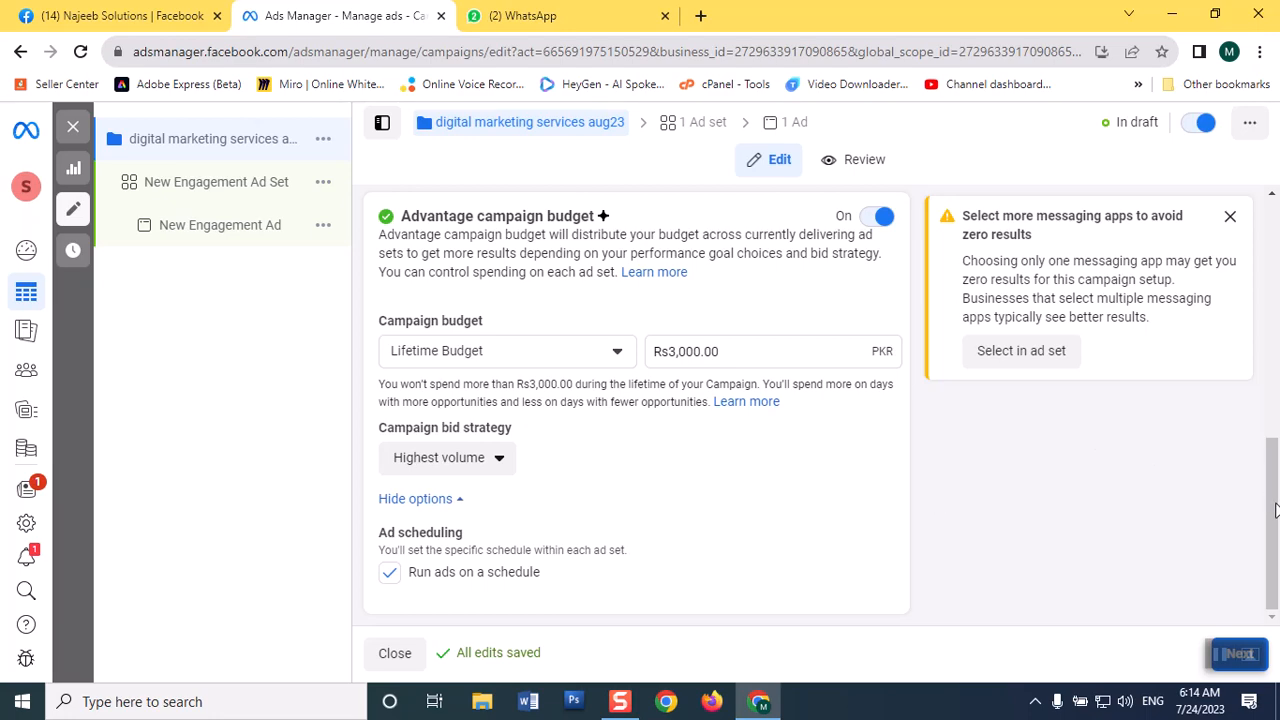
Review the campaign's settings from its name and details through the budget, bid strategy and ad scheduling.
left_click_drag(1277, 511, 1277, 245)
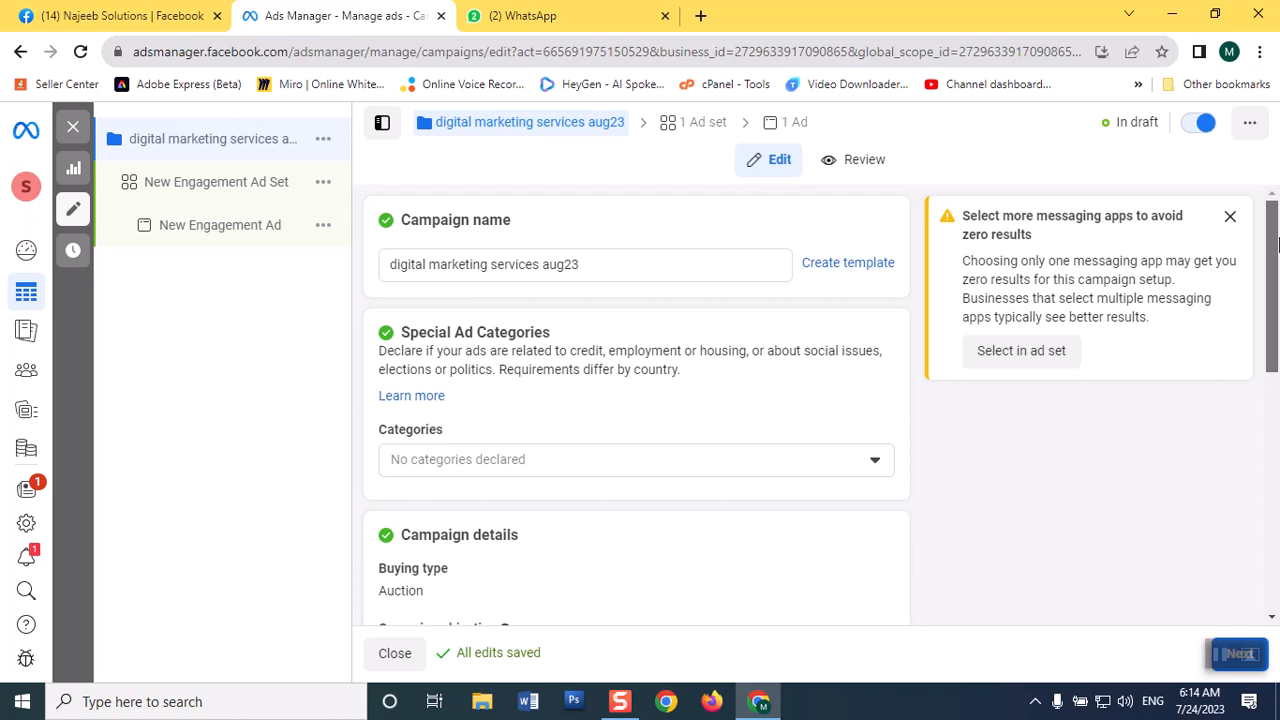
left_click_drag(1277, 262, 1277, 378)
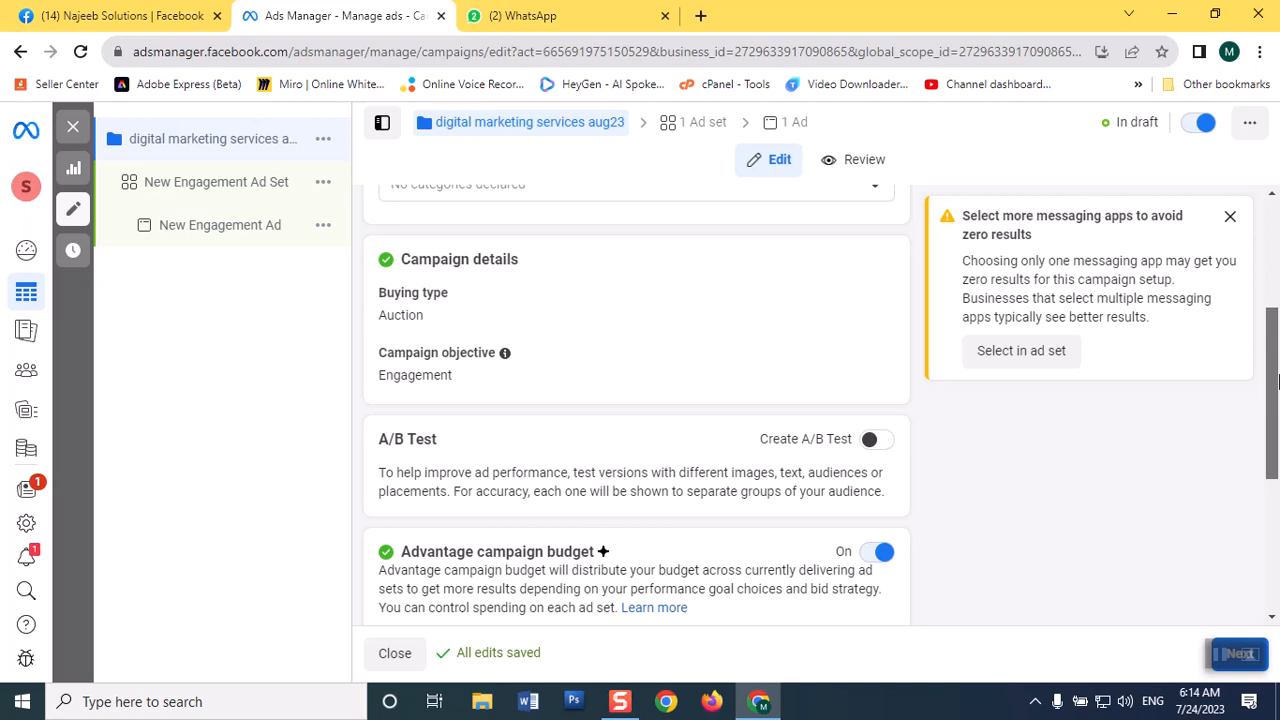
left_click_drag(1277, 378, 1277, 450)
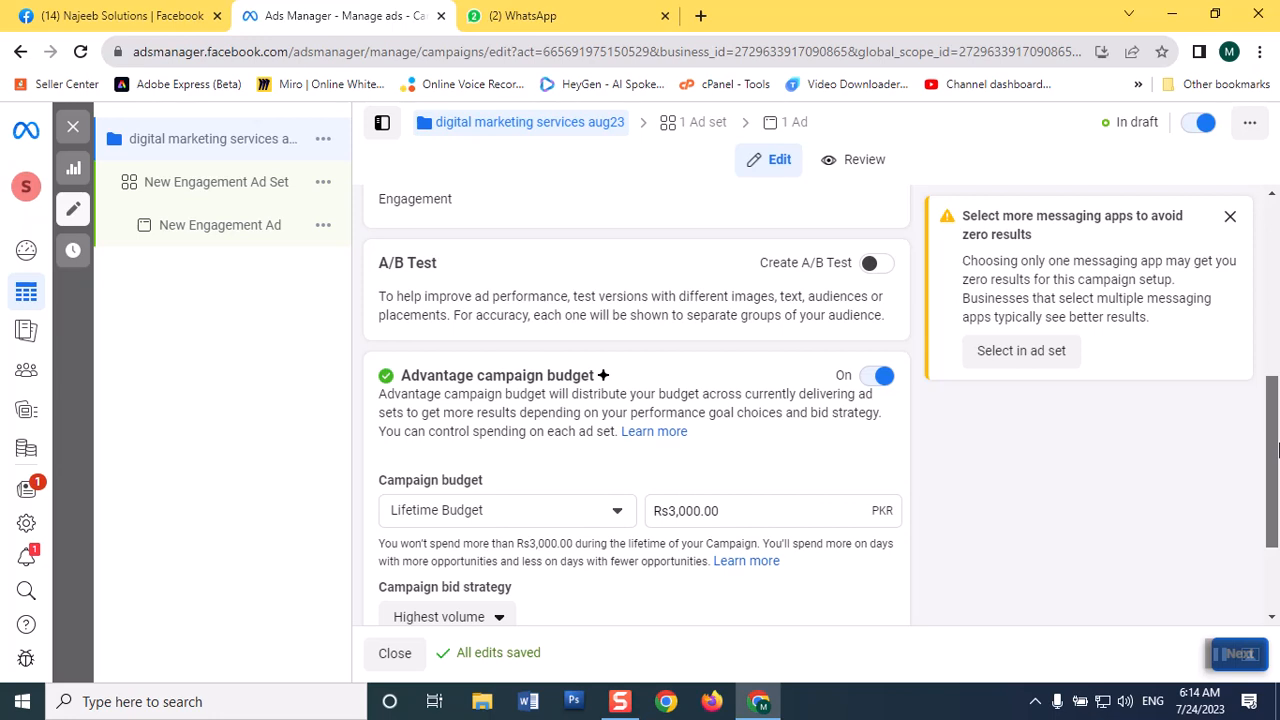
left_click_drag(1277, 450, 1277, 505)
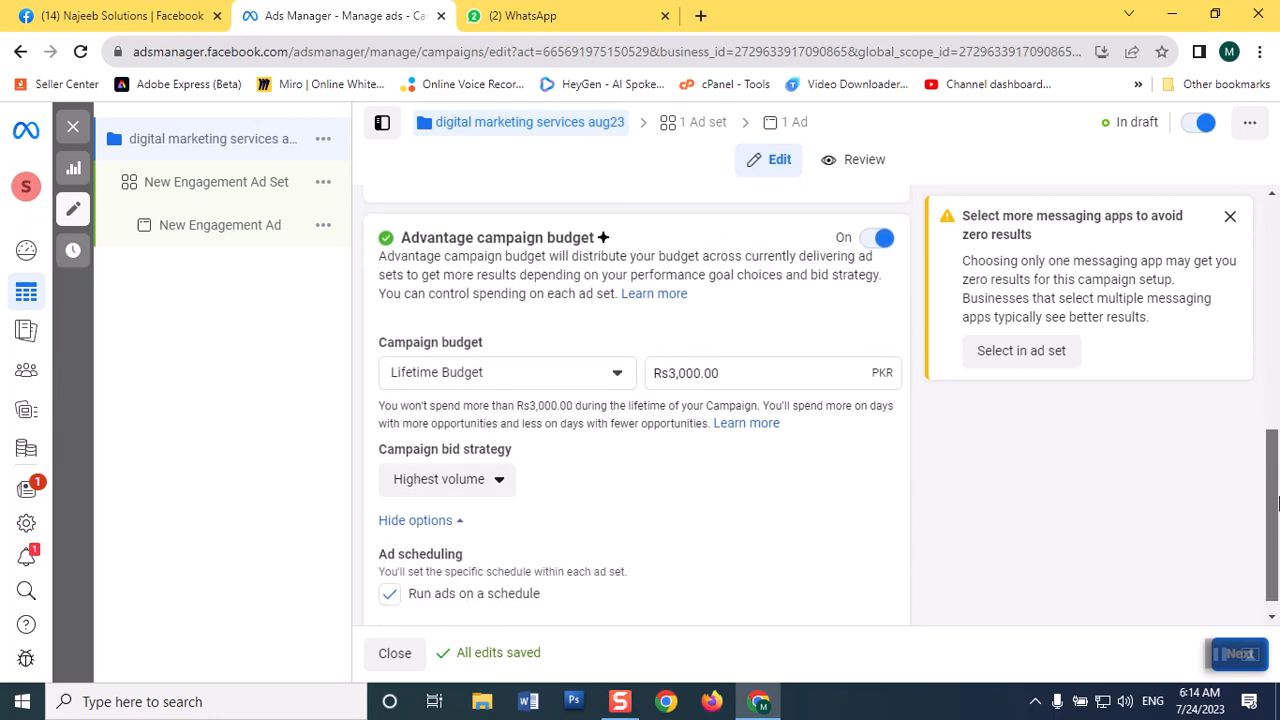
left_click_drag(1278, 505, 1278, 506)
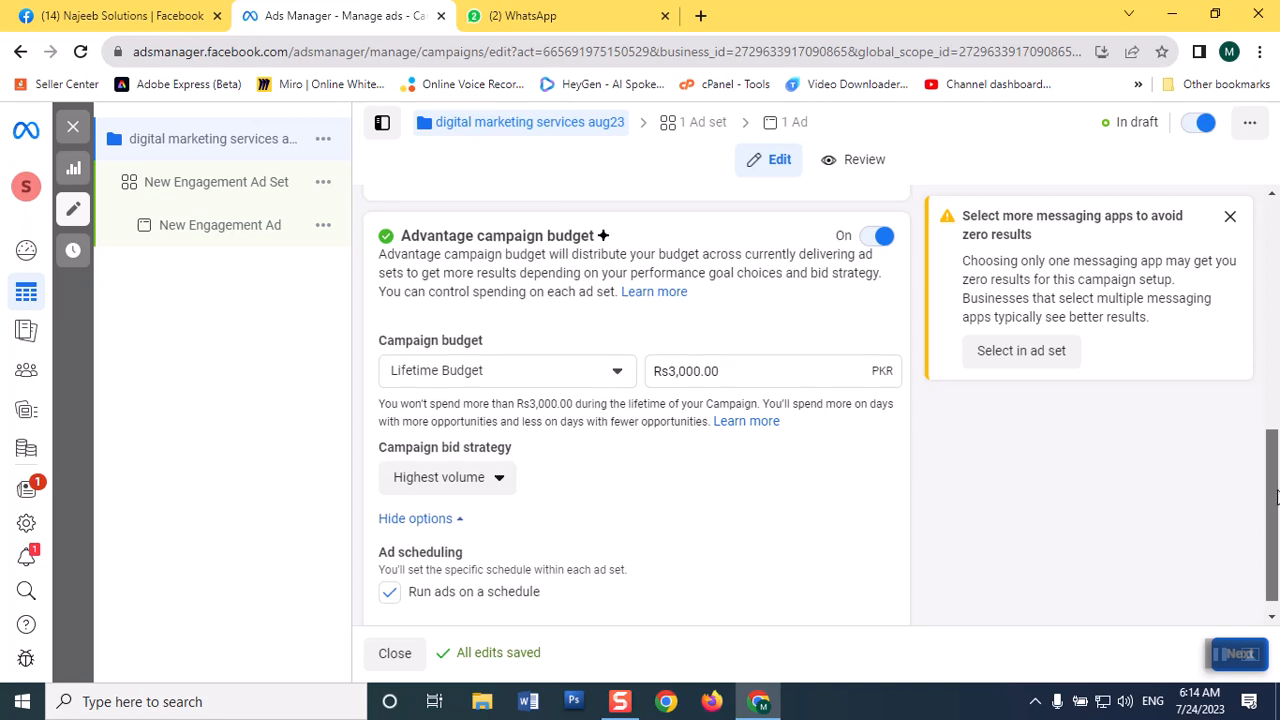
left_click_drag(1277, 514, 1276, 522)
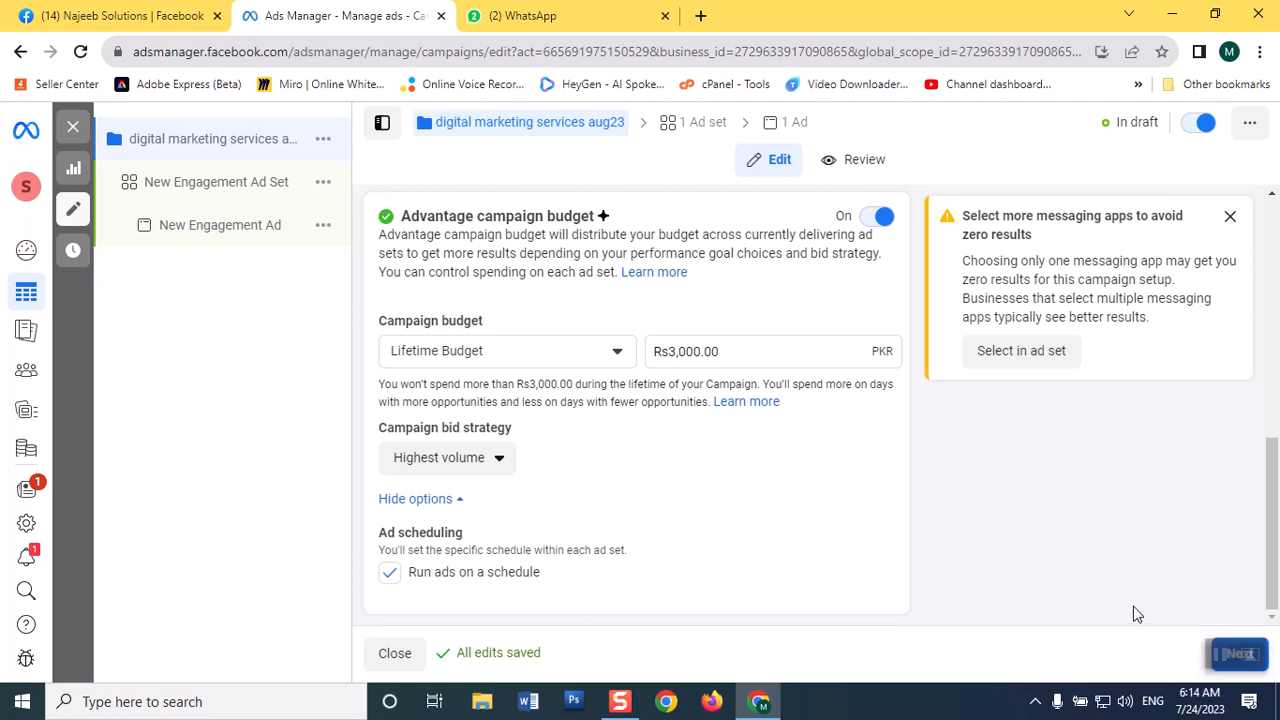
Copy the campaign name and rename the New Engagement Ad Set as "digital marketing services aug23".
left_click(246, 200)
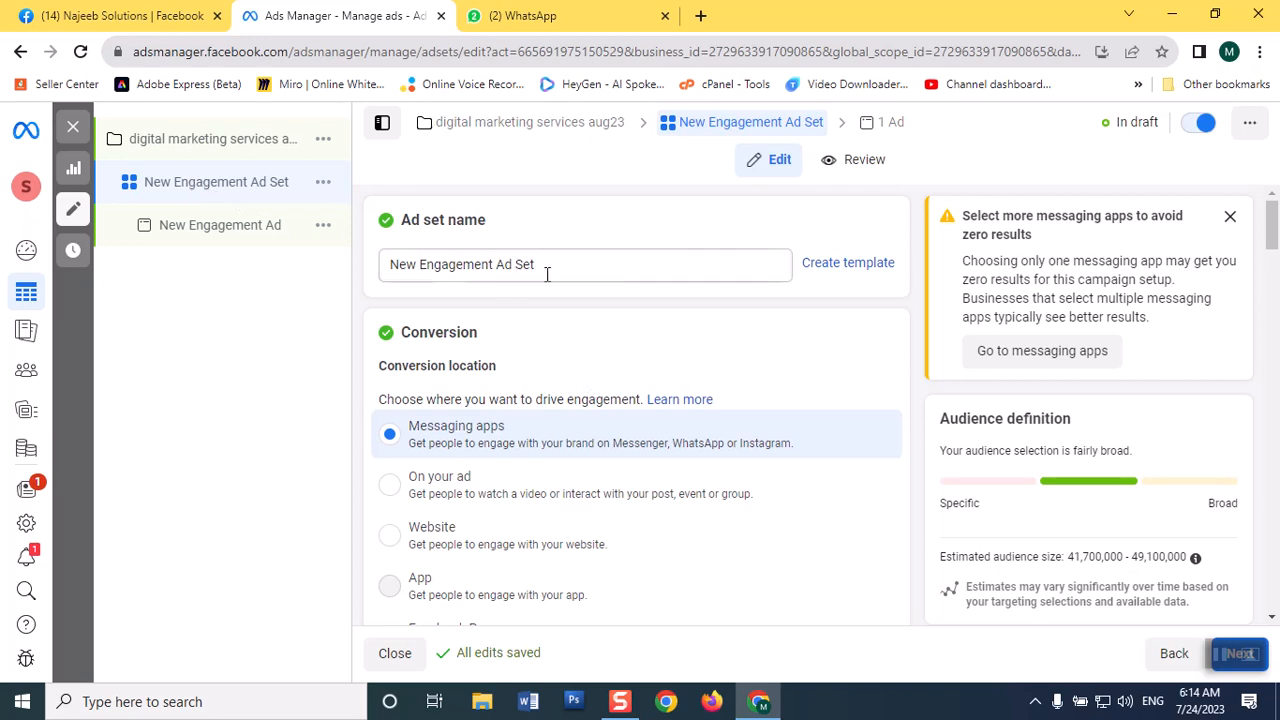
left_click_drag(558, 272, 289, 268)
left_click(293, 268)
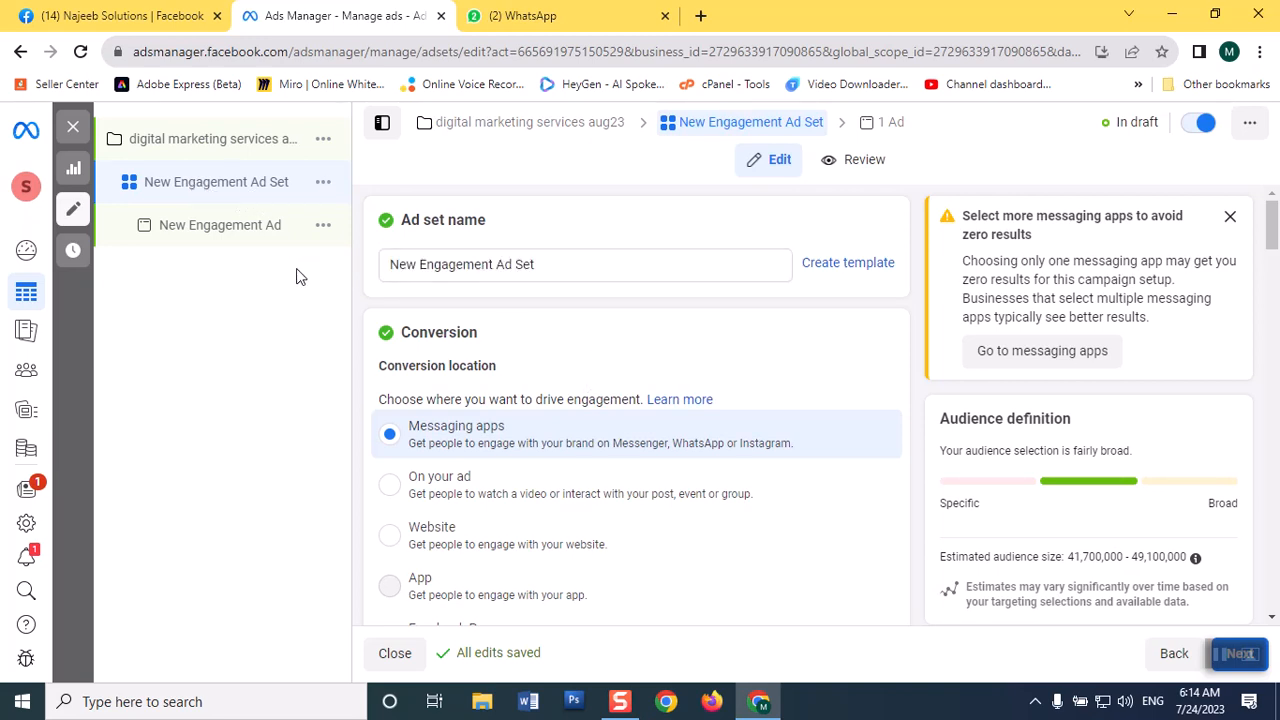
left_click(546, 263)
left_click(209, 140)
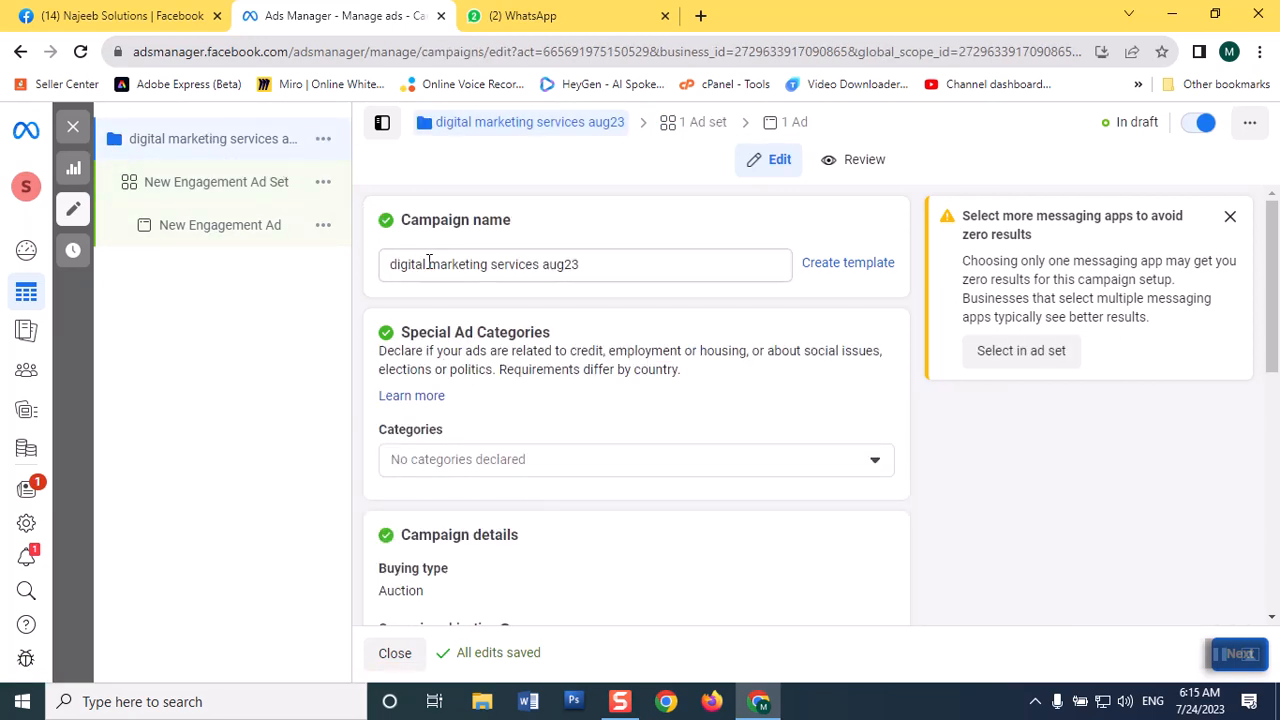
triple_click(428, 264)
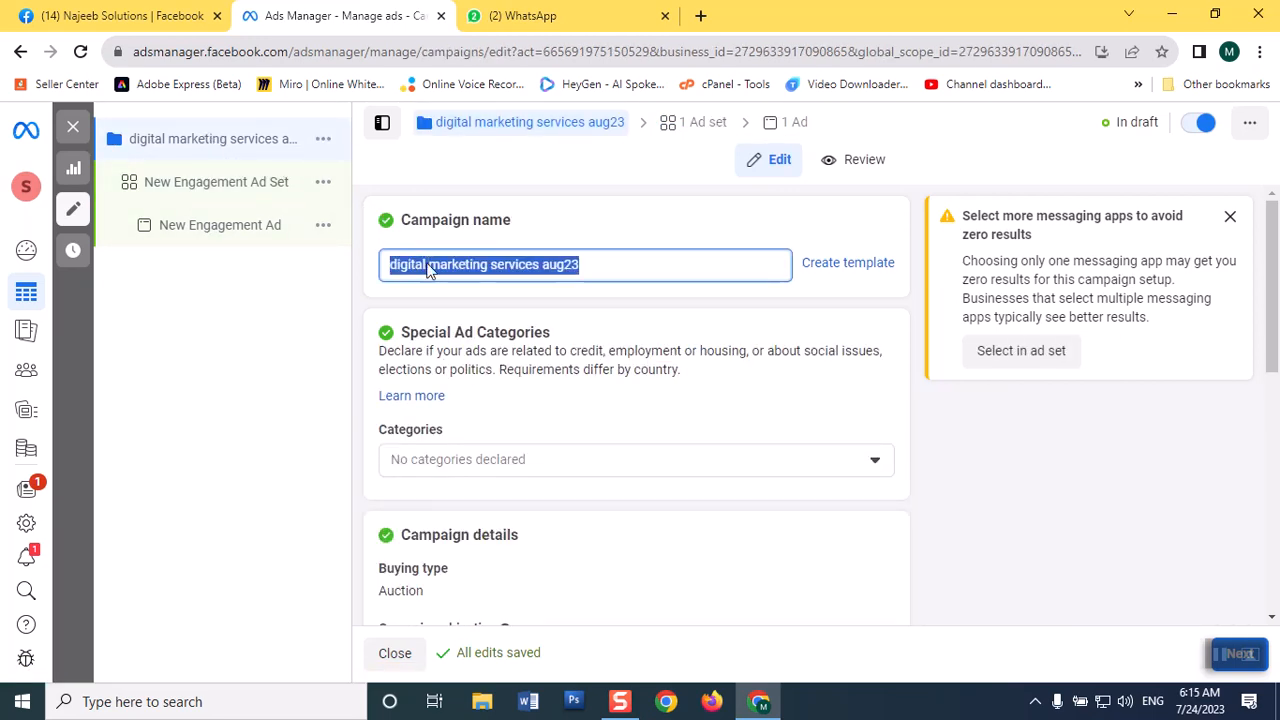
right_click(427, 264)
left_click(462, 338)
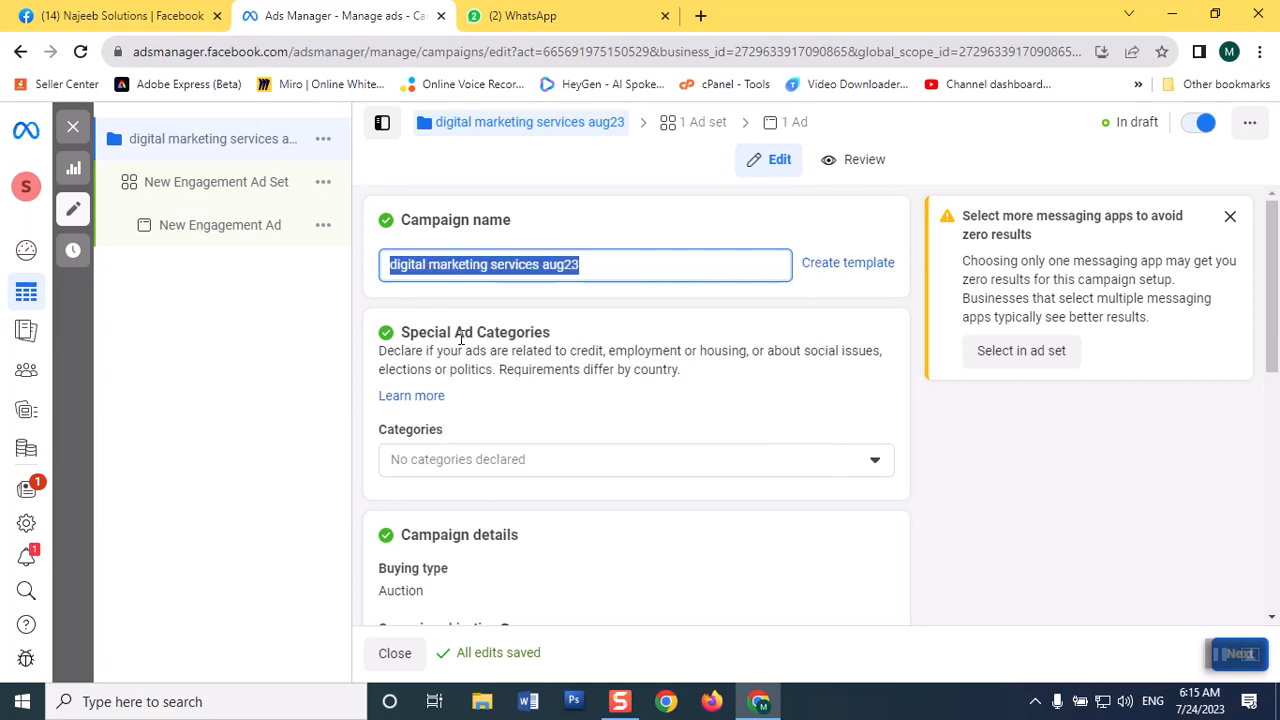
left_click(218, 186)
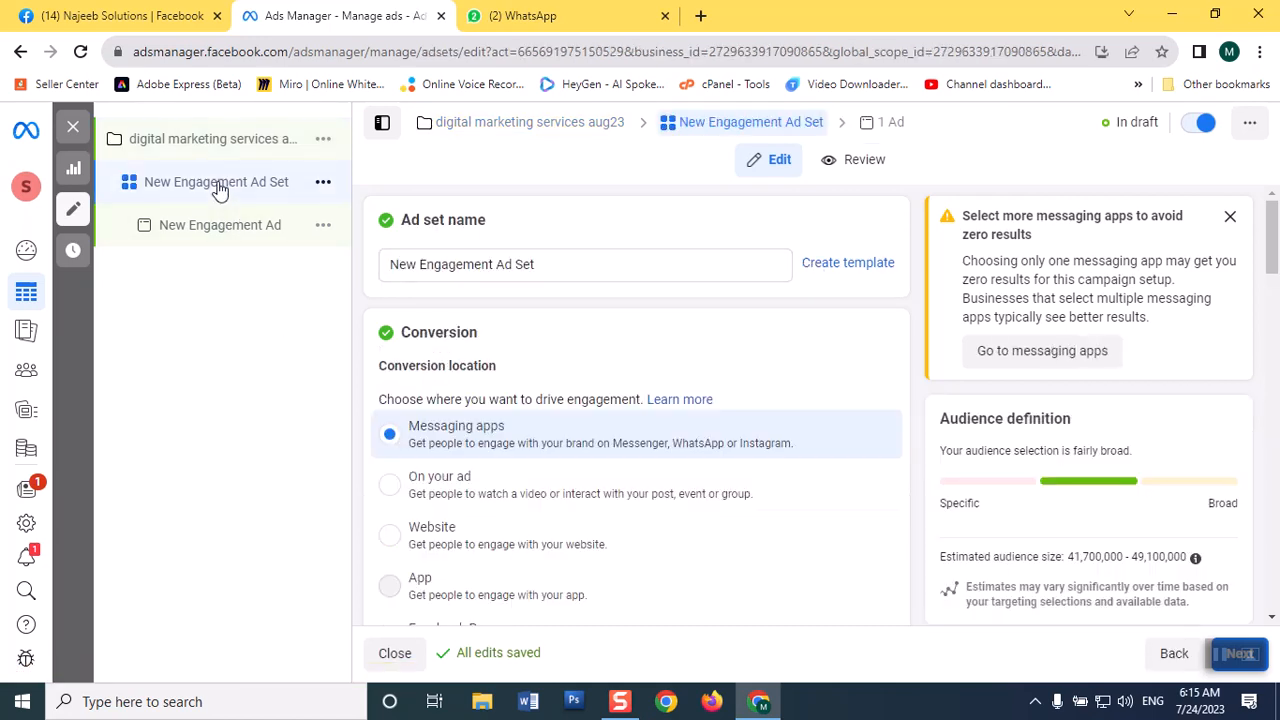
triple_click(568, 276)
key("ctrl+v")
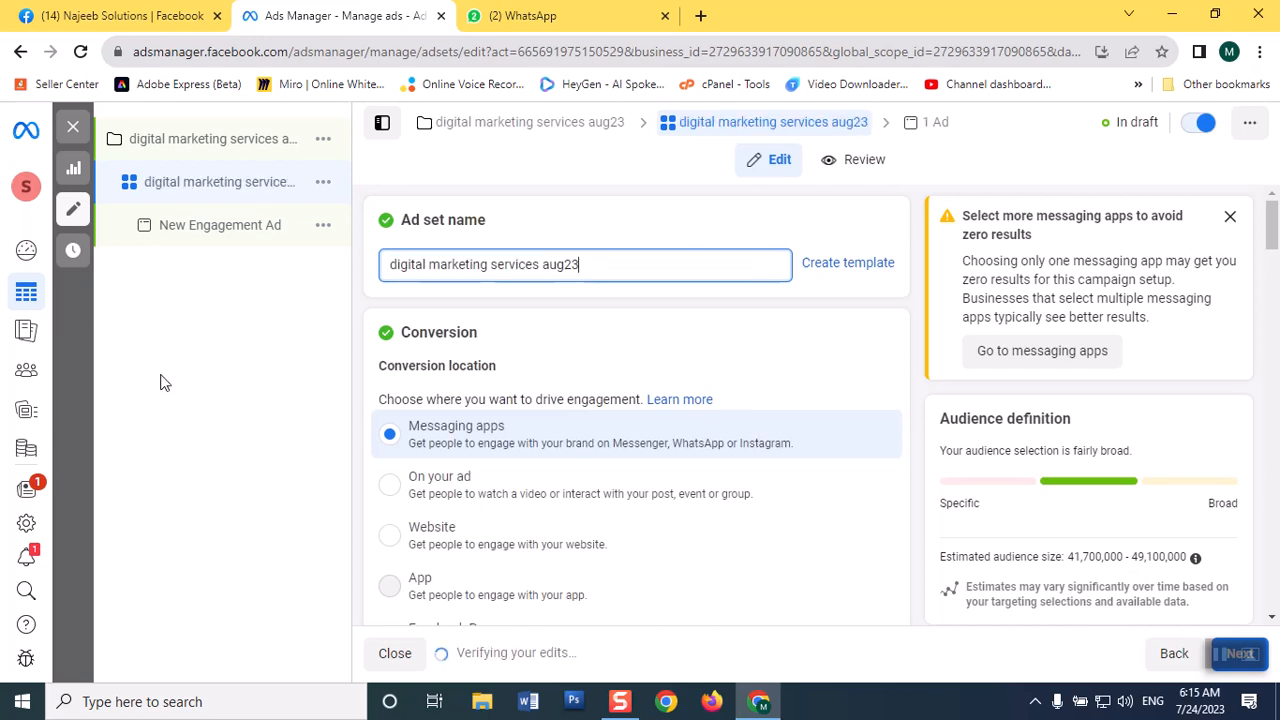
Change the Facebook Page for the ad set to Najeeb Solutions.
left_click_drag(1268, 240, 1268, 255)
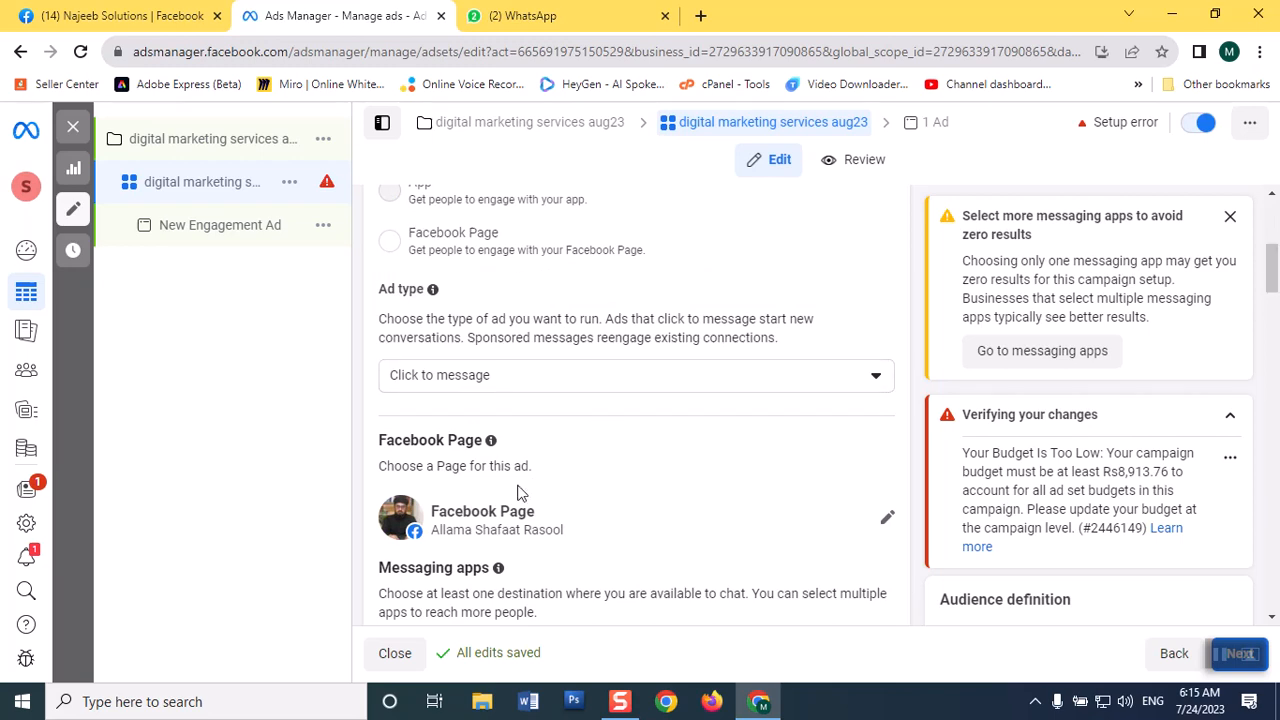
left_click(889, 518)
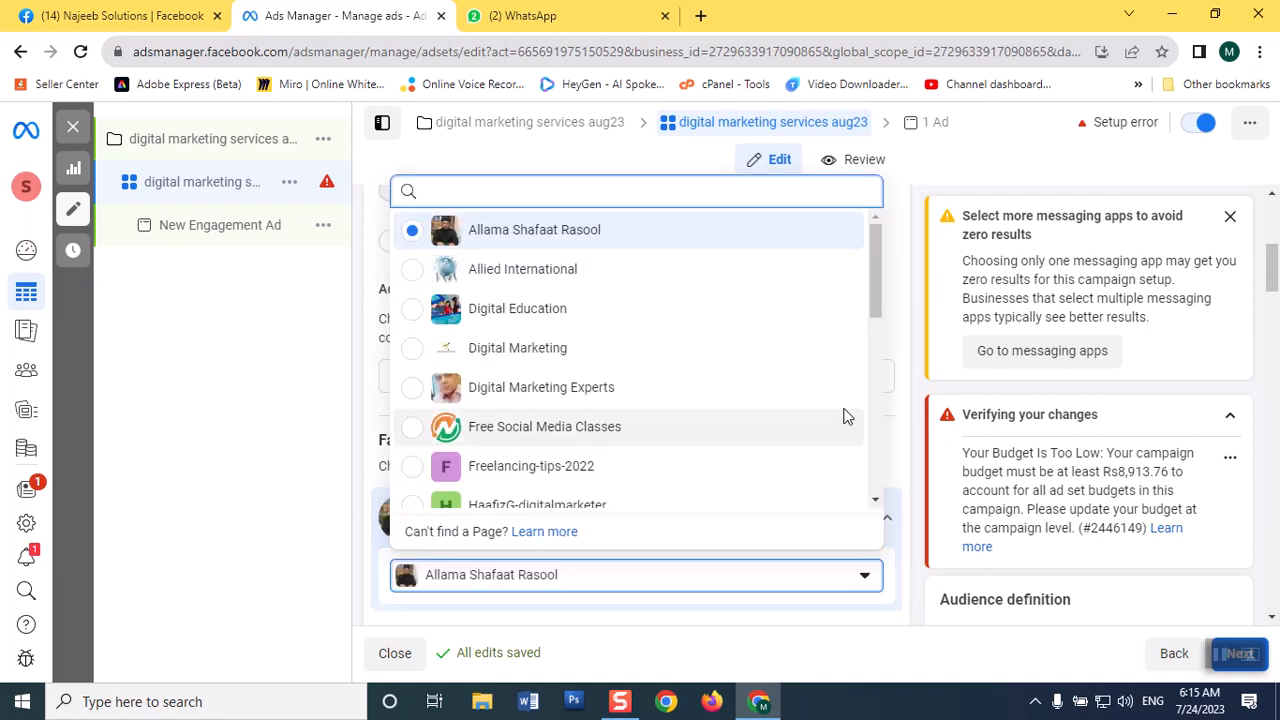
left_click_drag(876, 312, 875, 403)
left_click(507, 386)
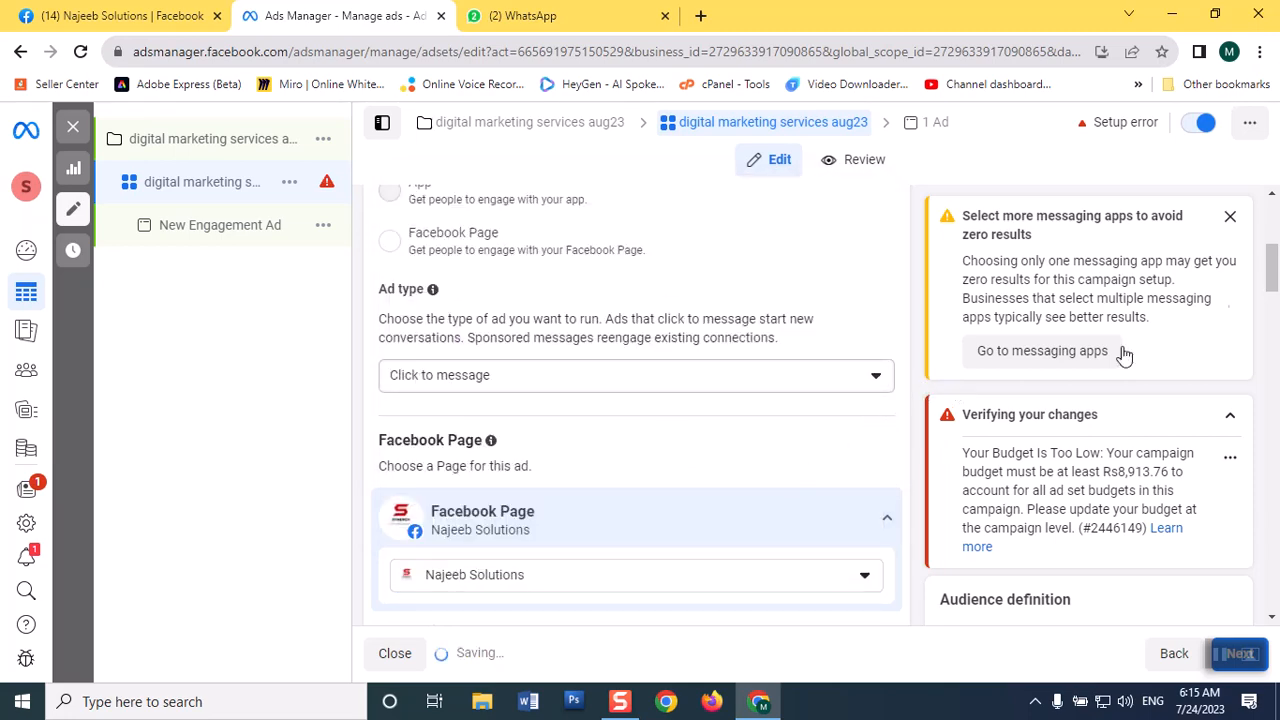
Deselect Messenger and Instagram as messaging apps for the ad set, keeping only WhatsApp.
left_click_drag(1272, 272, 1273, 328)
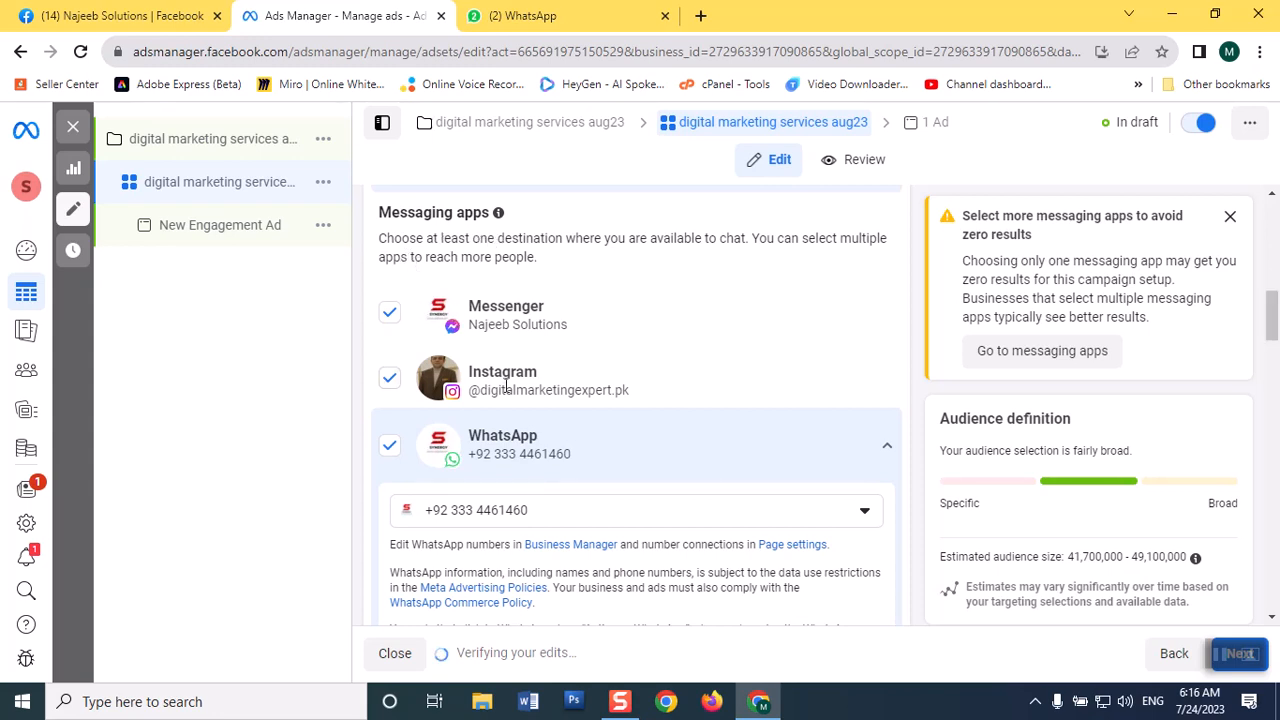
left_click(389, 316)
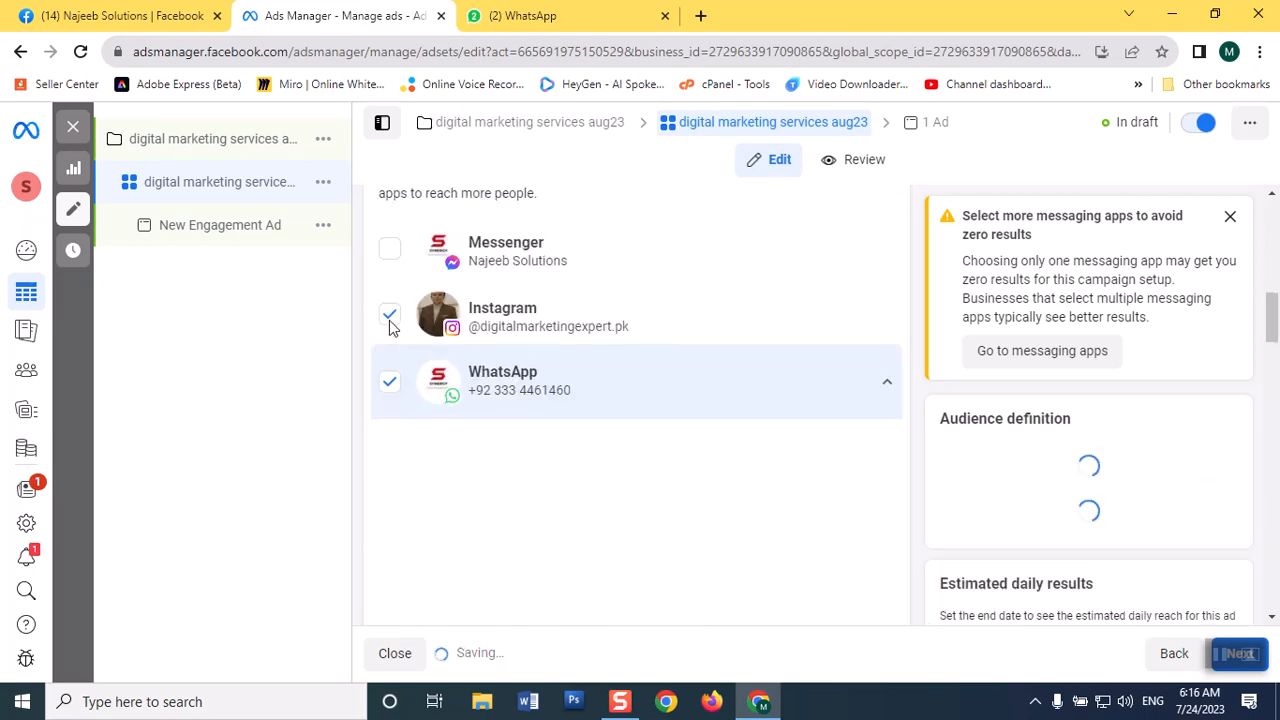
left_click(390, 318)
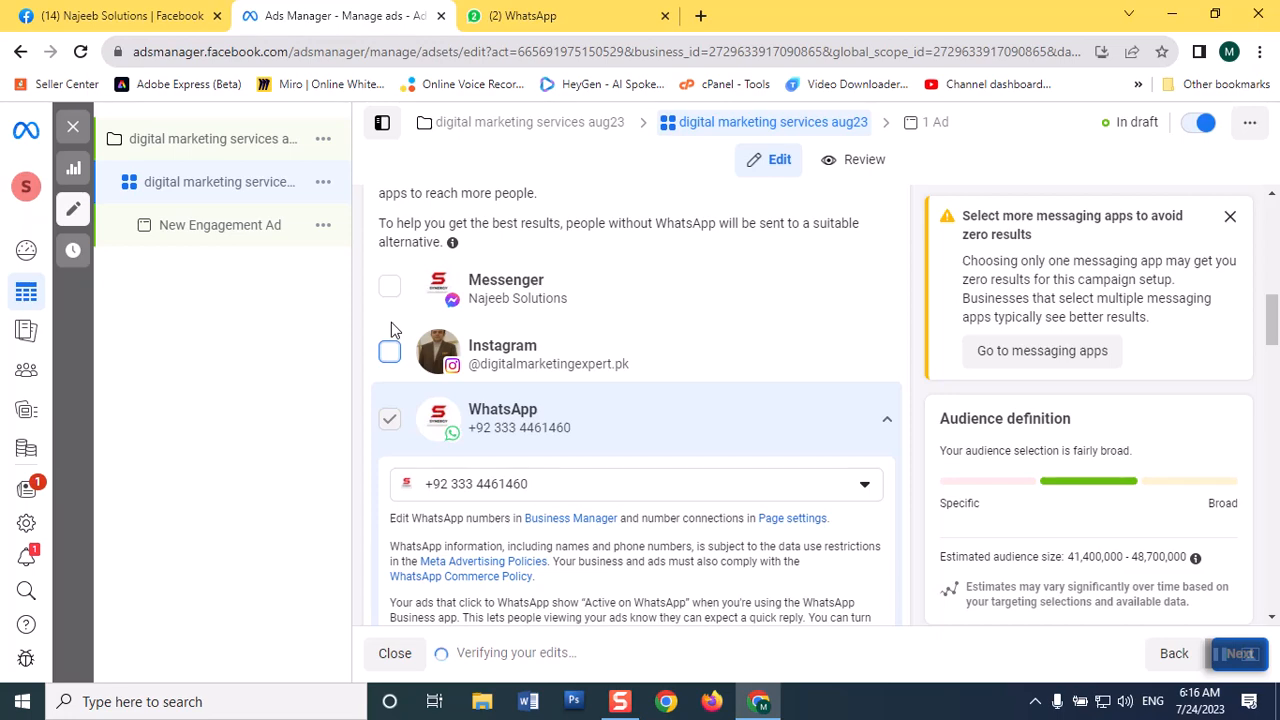
Choose Maximize number of conversations as the ad set's performance goal.
mouse_move(1273, 330)
left_mouse_down()
mouse_move(1271, 366)
mouse_move(1269, 345)
left_mouse_up()
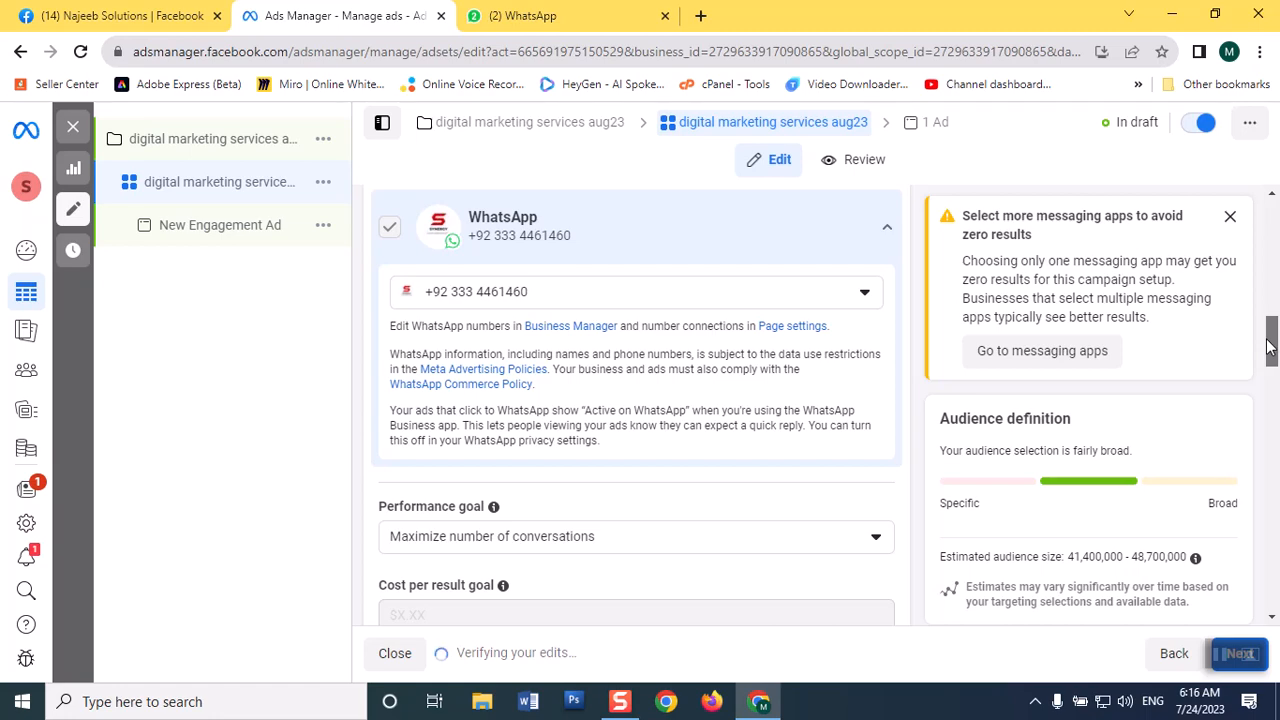
left_click_drag(1269, 345, 1268, 360)
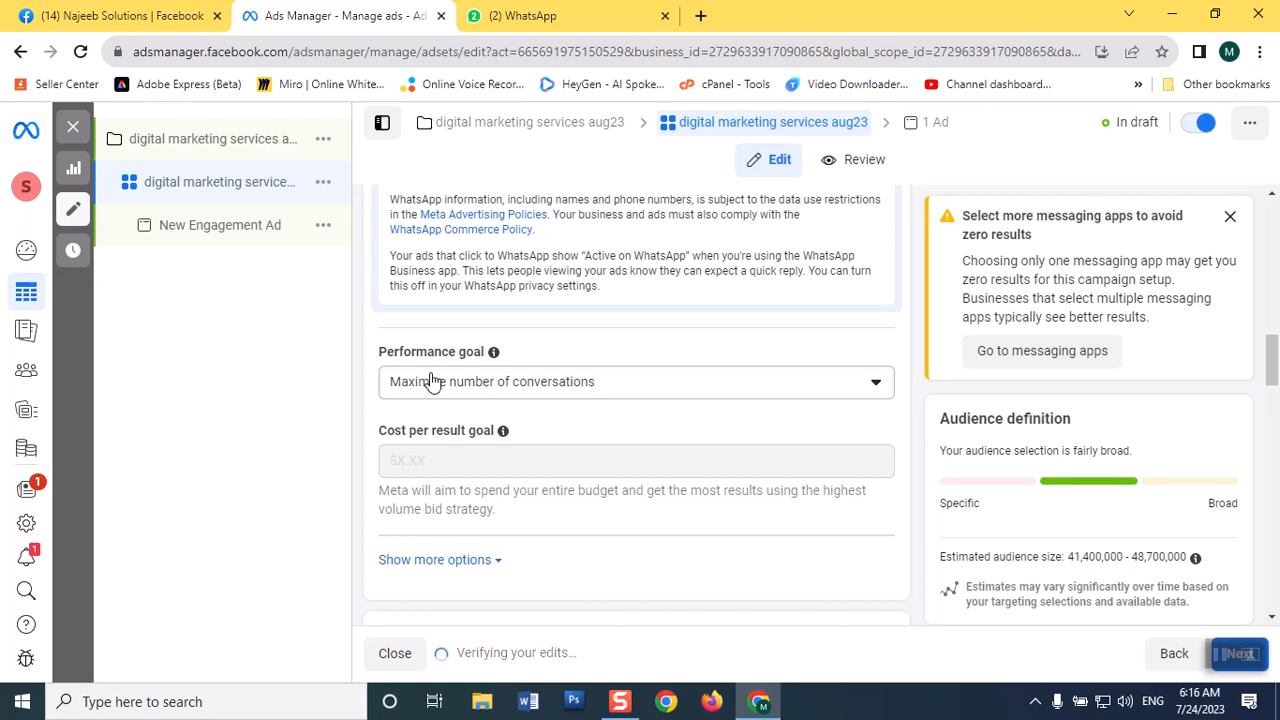
left_click(745, 392)
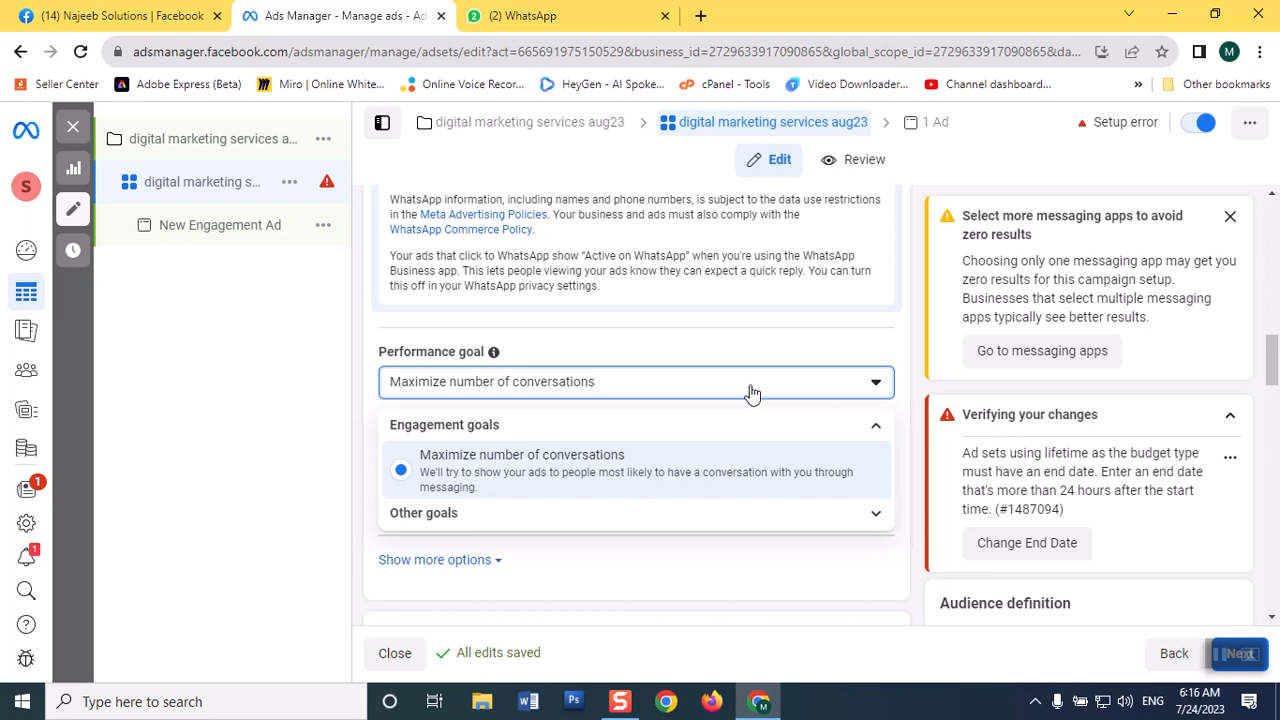
left_click(600, 485)
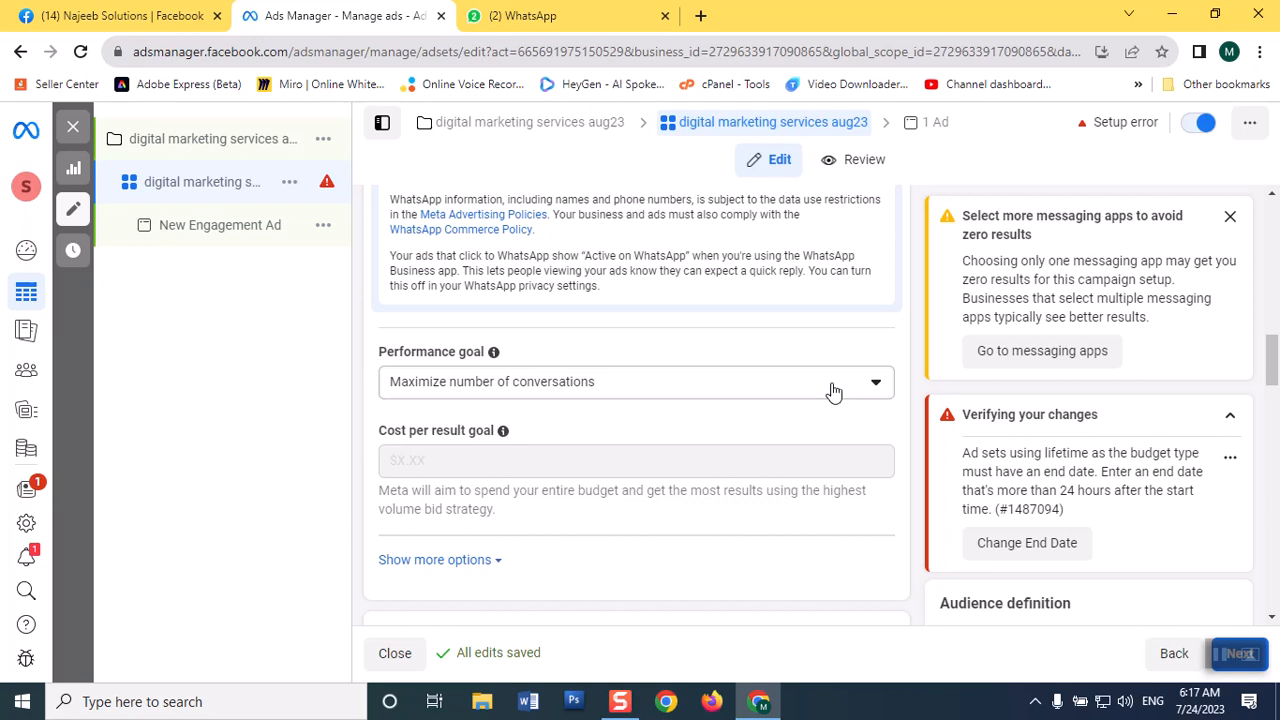
Examine the alternatives under Other goals for the performance goal, and go on to the Budget & schedule section.
left_click(803, 396)
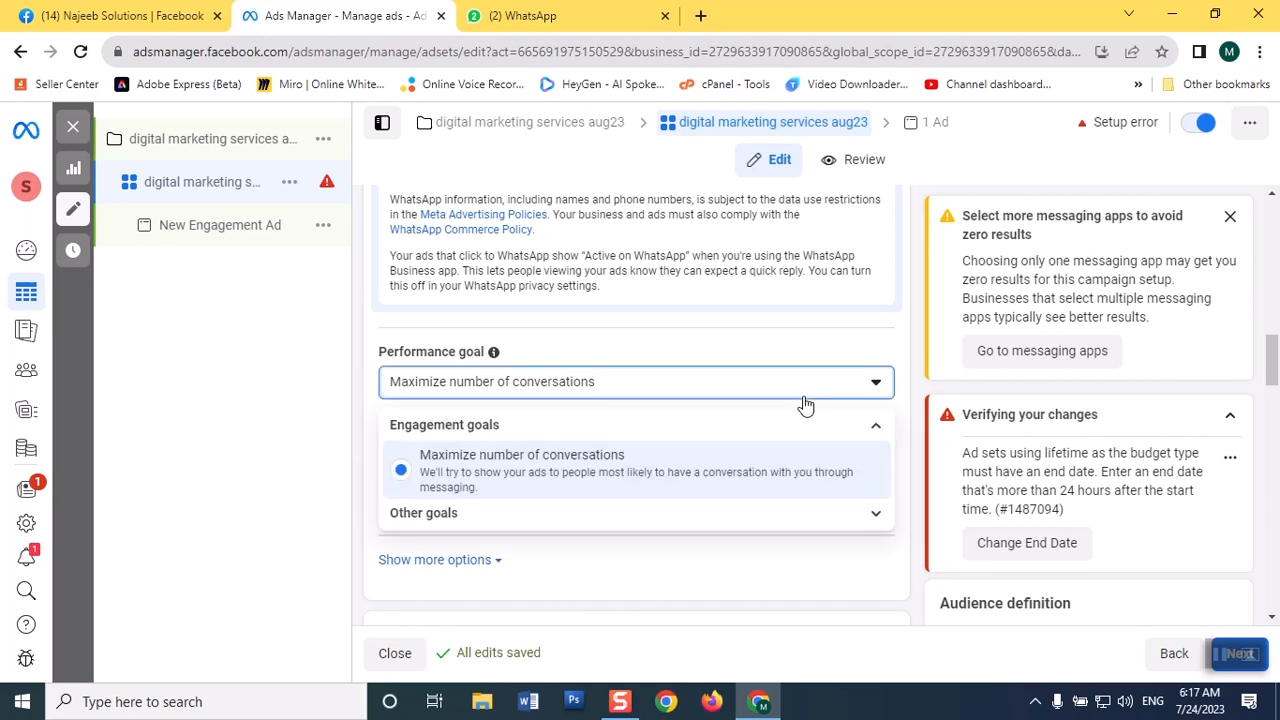
left_click(537, 516)
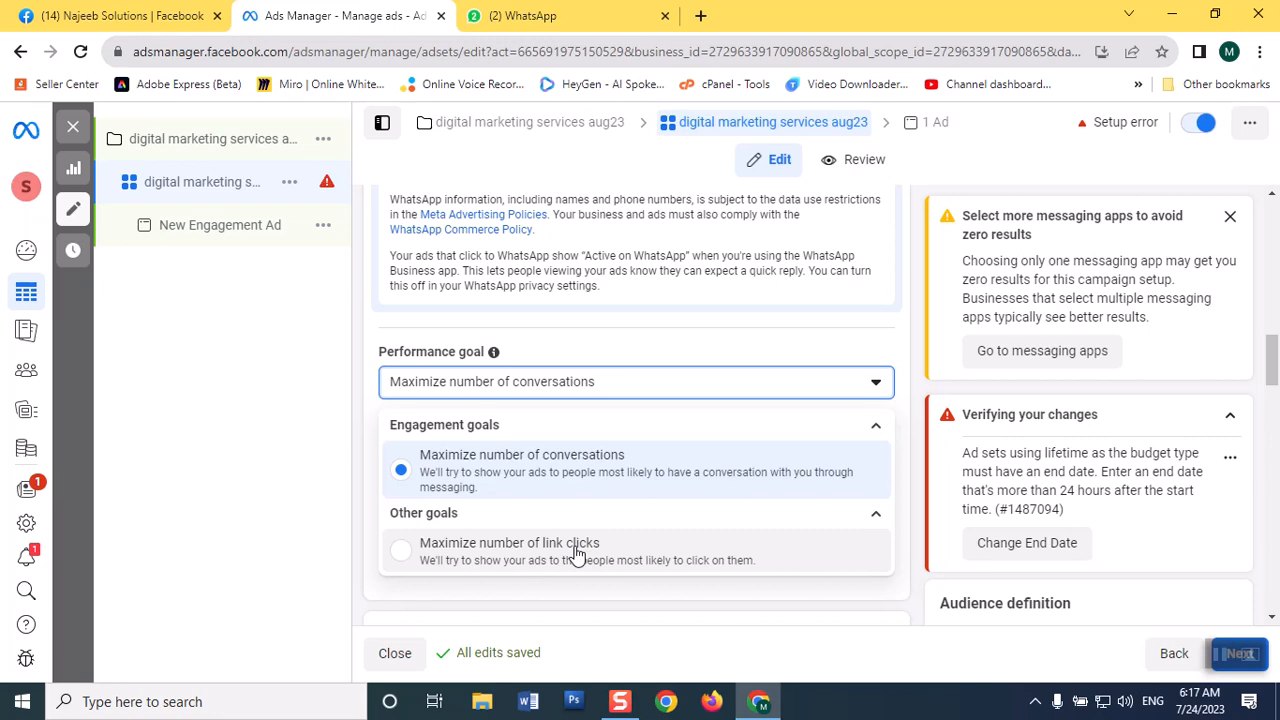
left_click(299, 537)
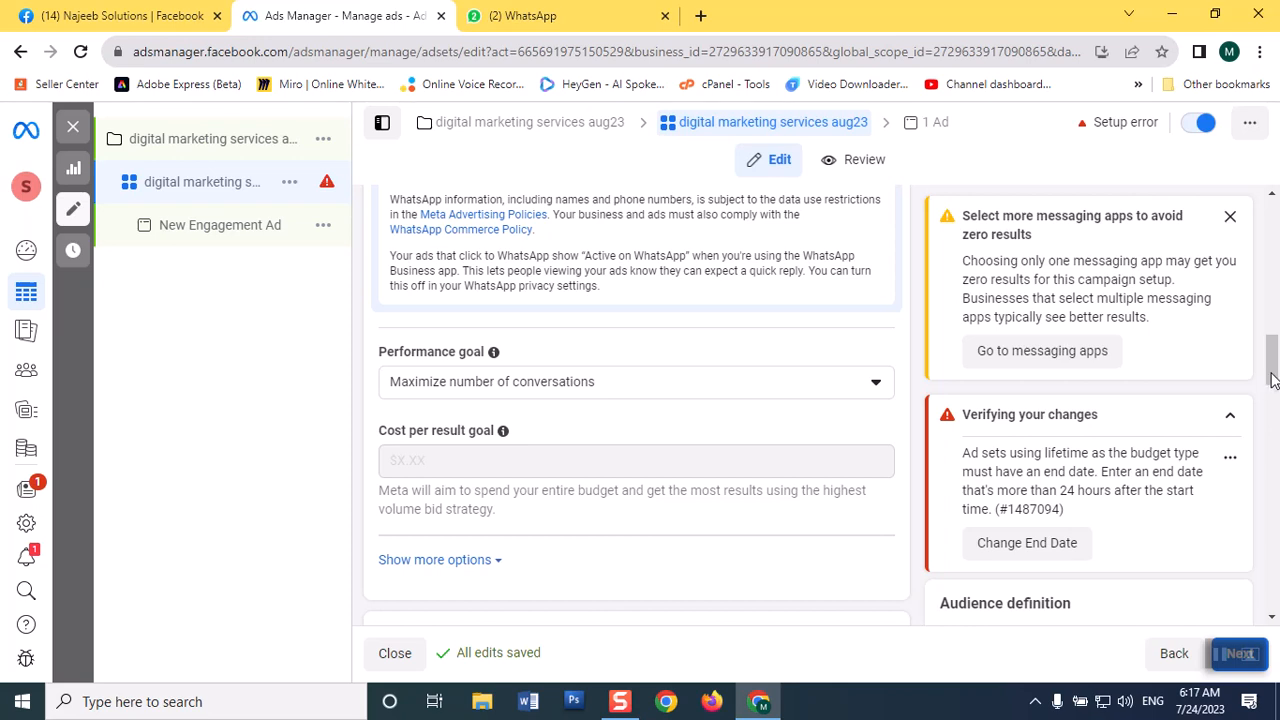
left_click_drag(1270, 365, 1273, 397)
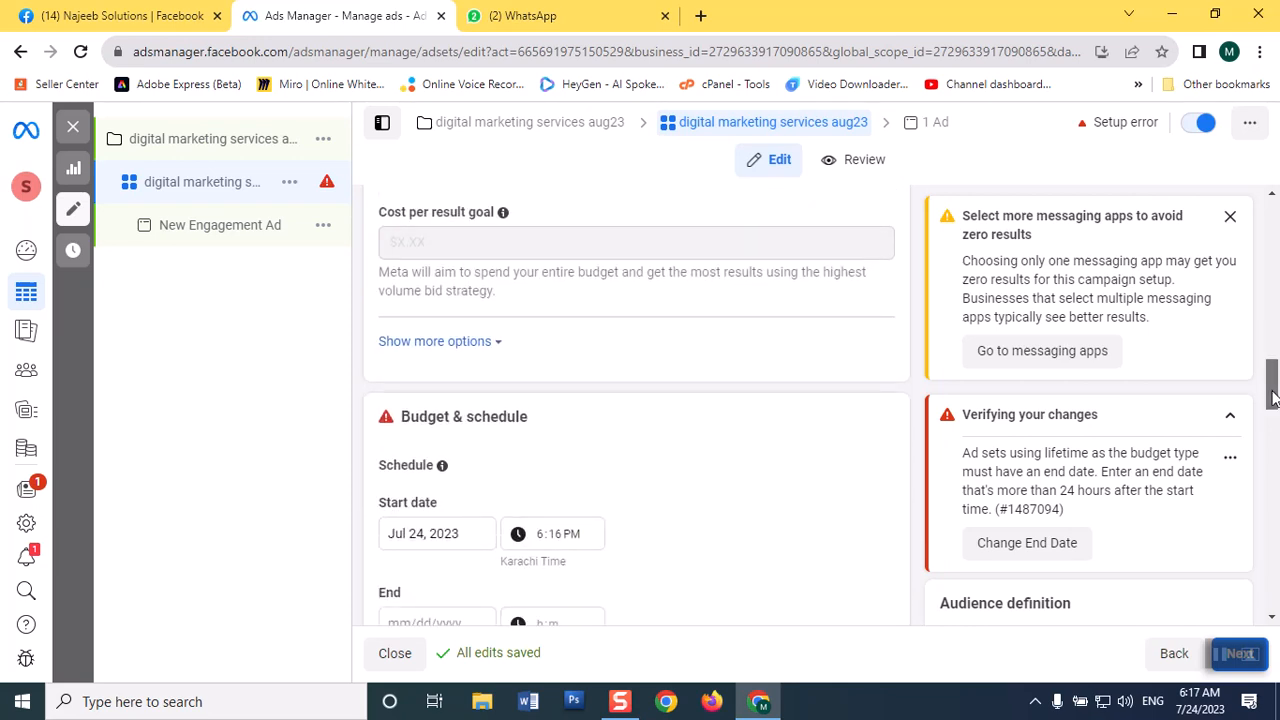